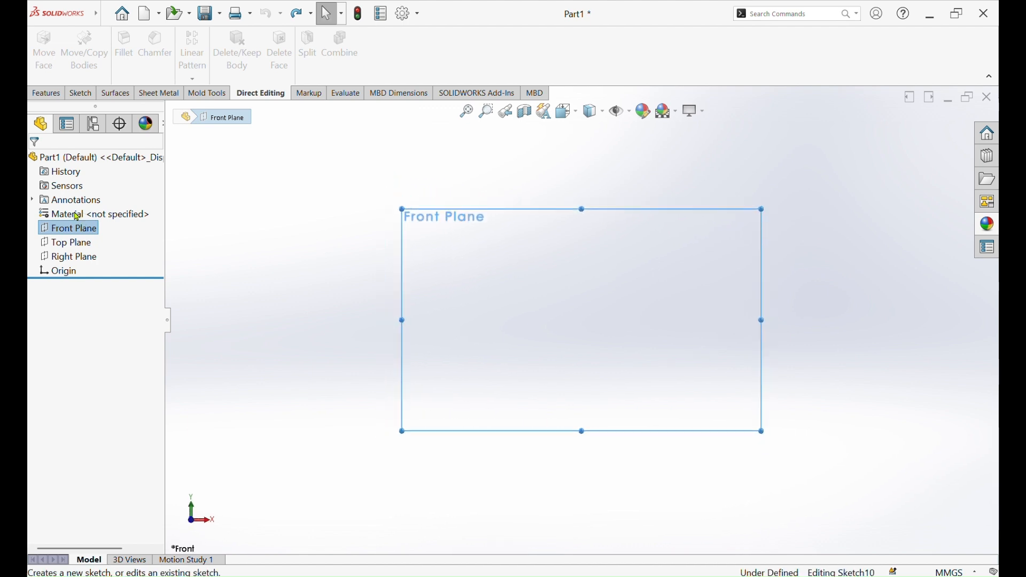
Sketch a center rectangle on the Front Plane, centred on the origin, about 142 mm wide and 93 mm high
{"action": "left_click", "coordinate": [123, 62]}
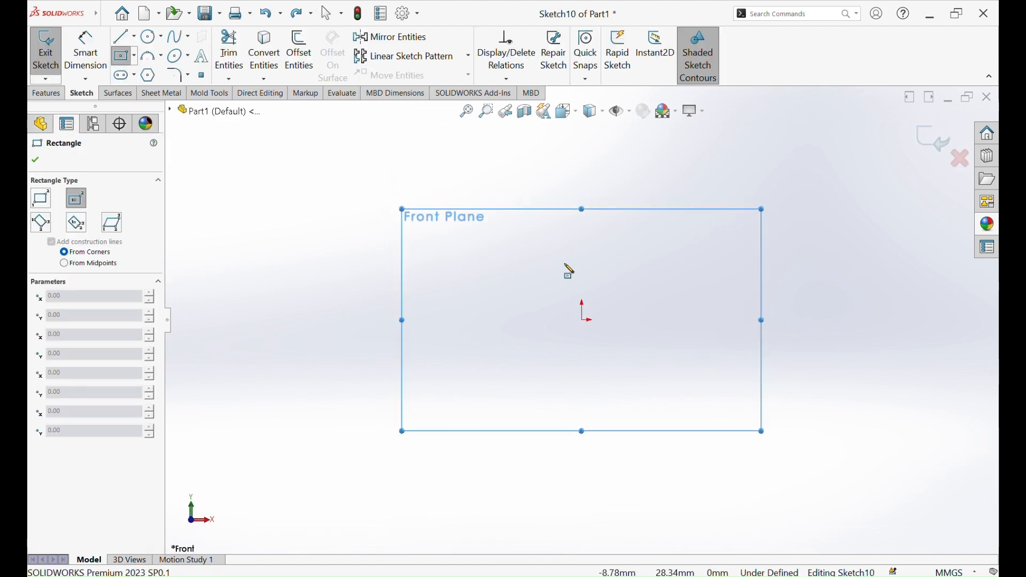
{"action": "left_click", "coordinate": [583, 321]}
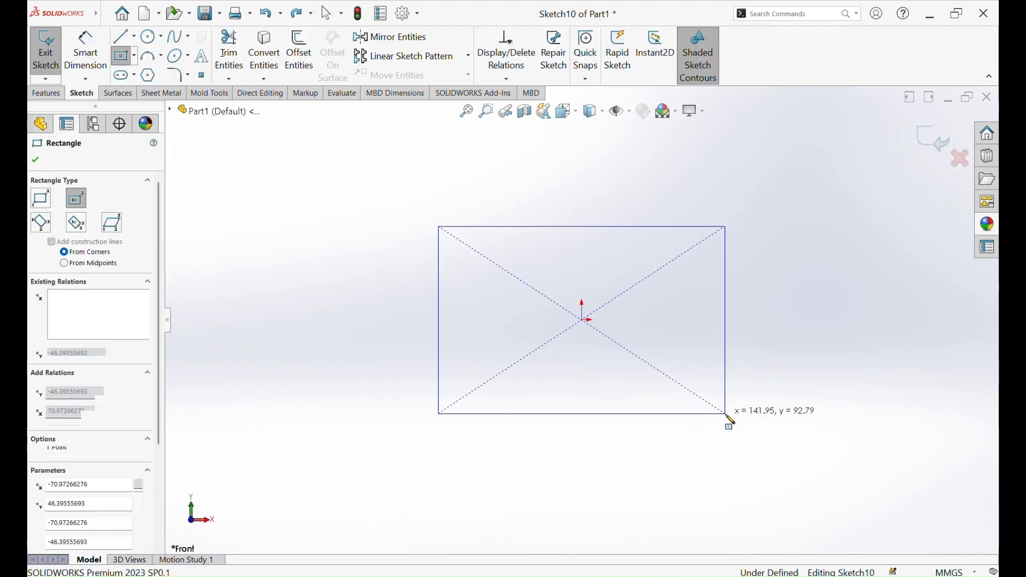
{"action": "left_click", "coordinate": [727, 416]}
Dimension the rectangle 150 mm wide and 100 mm high
{"action": "left_click", "coordinate": [84, 53]}
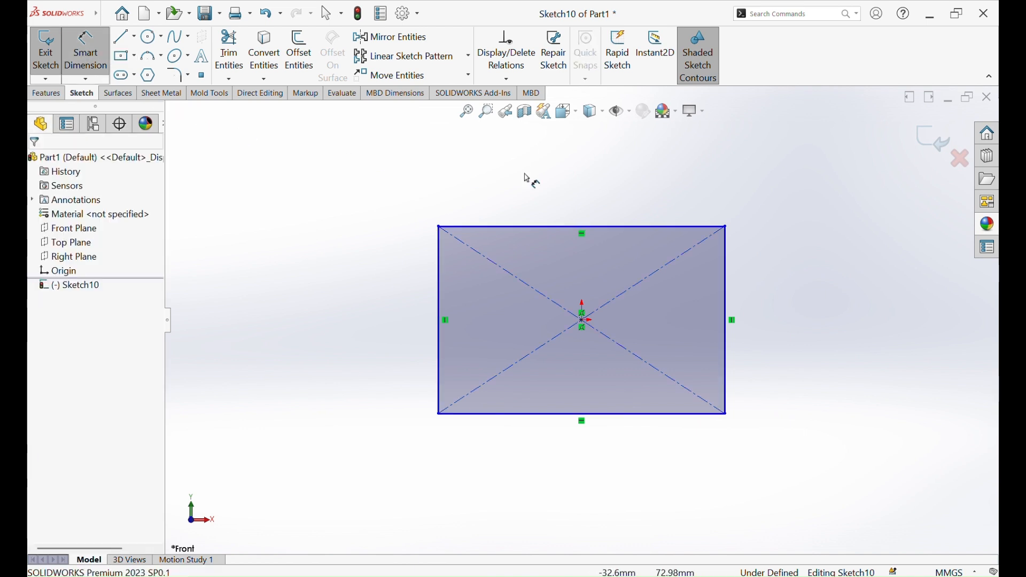
{"action": "left_click", "coordinate": [593, 229]}
{"action": "left_click", "coordinate": [592, 202]}
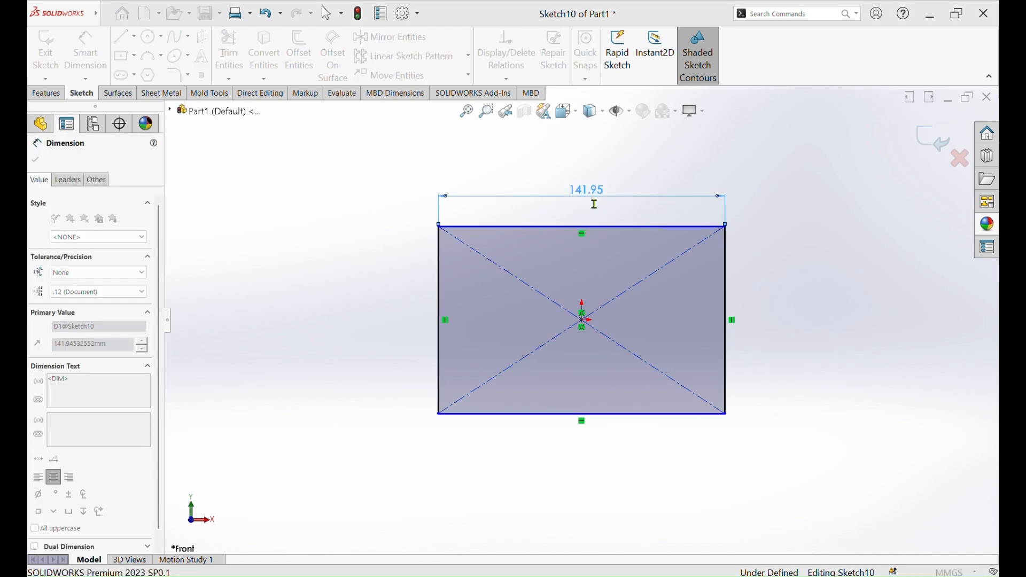
{"action": "type", "text": "150"}
{"action": "key", "text": "Return"}
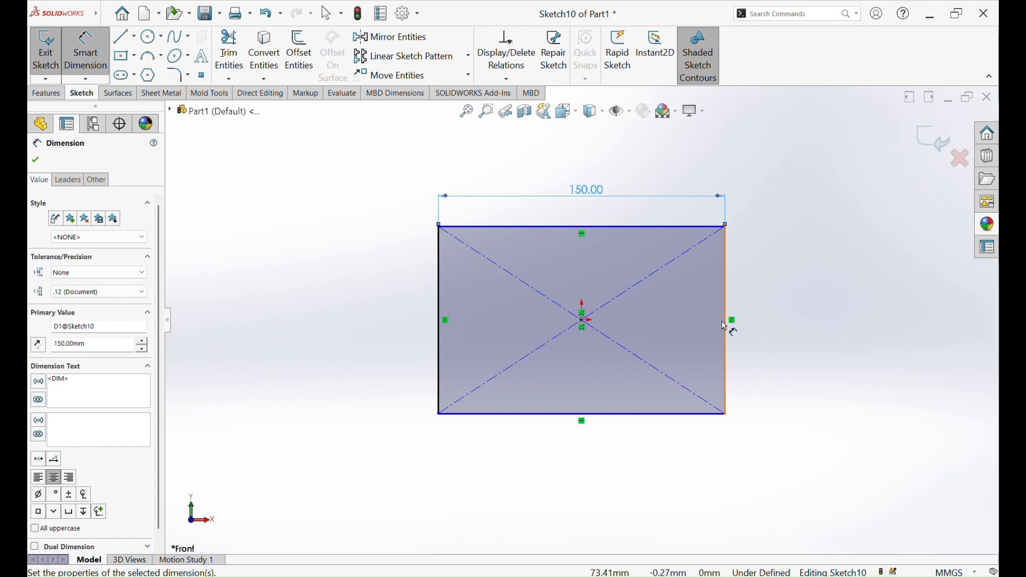
{"action": "left_click", "coordinate": [727, 325]}
{"action": "left_click", "coordinate": [728, 349]}
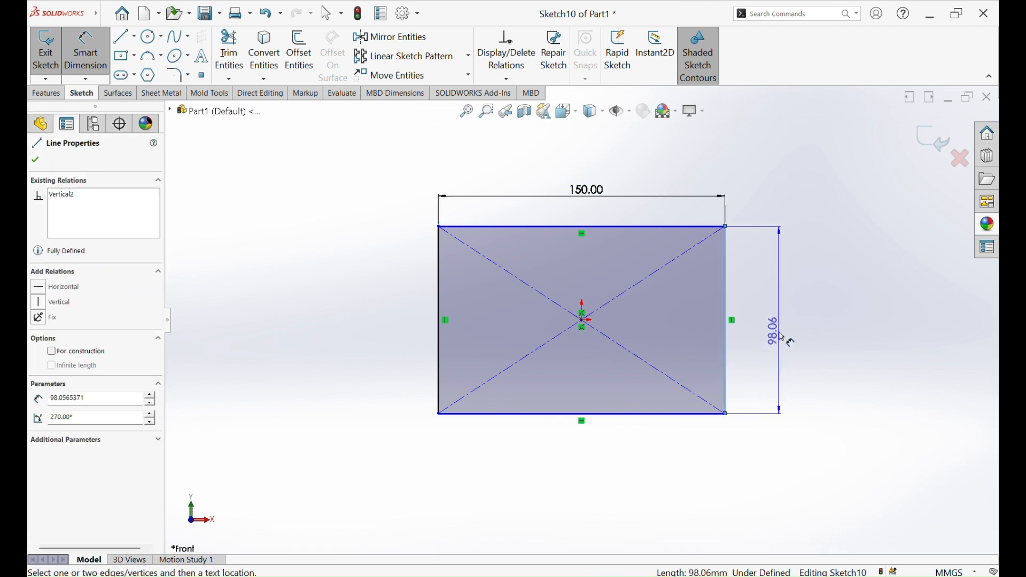
{"action": "left_click", "coordinate": [786, 338]}
{"action": "type", "text": "100"}
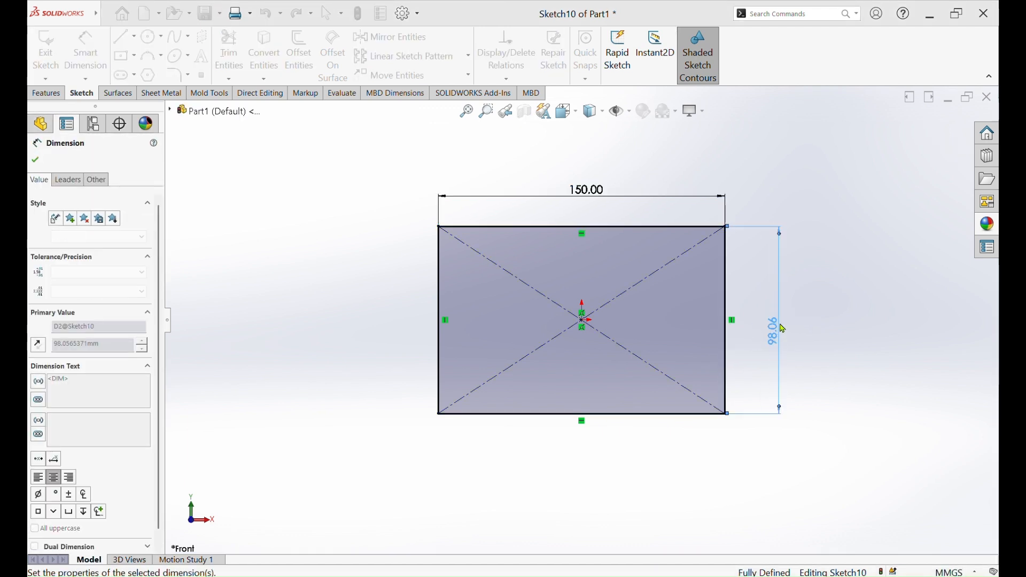
{"action": "key", "text": "Return"}
Extrude the rectangle as a blind boss 150 mm deep with a 7° inward draft
{"action": "left_click", "coordinate": [37, 161]}
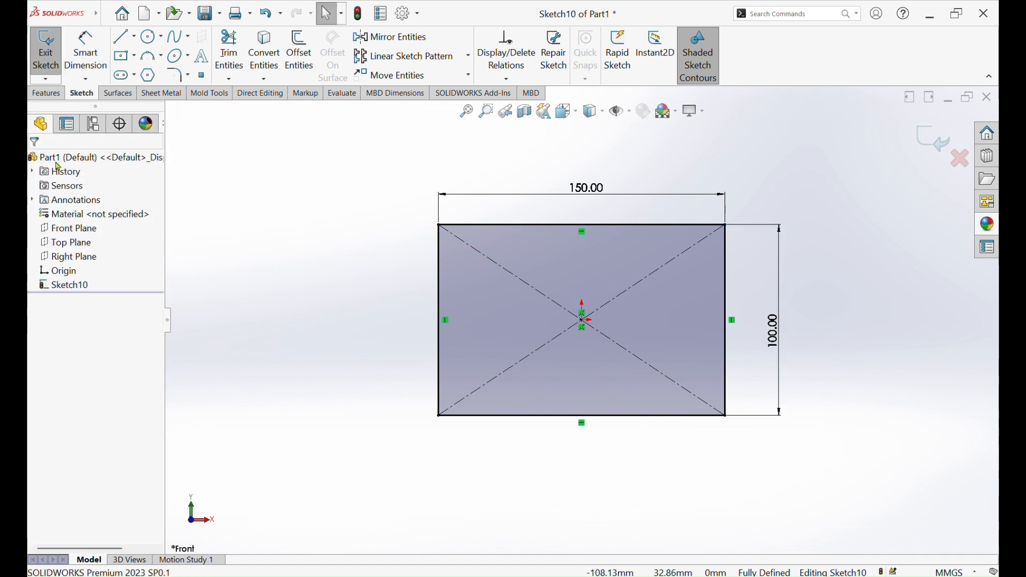
{"action": "left_click", "coordinate": [46, 93]}
{"action": "left_click", "coordinate": [53, 51]}
{"action": "middle_click_drag", "start_coordinate": [373, 239], "coordinate": [302, 213]}
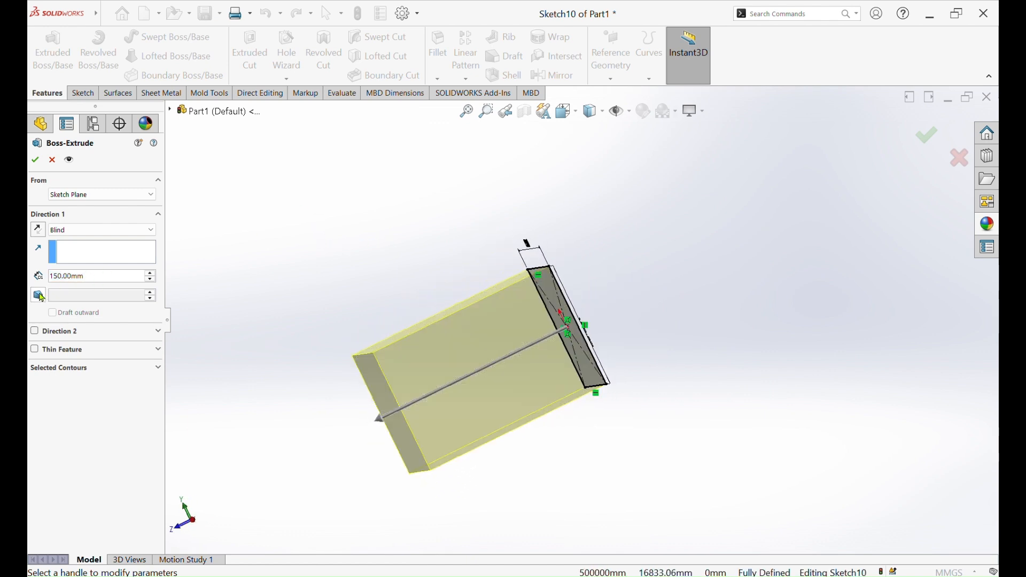
{"action": "left_click", "coordinate": [38, 295]}
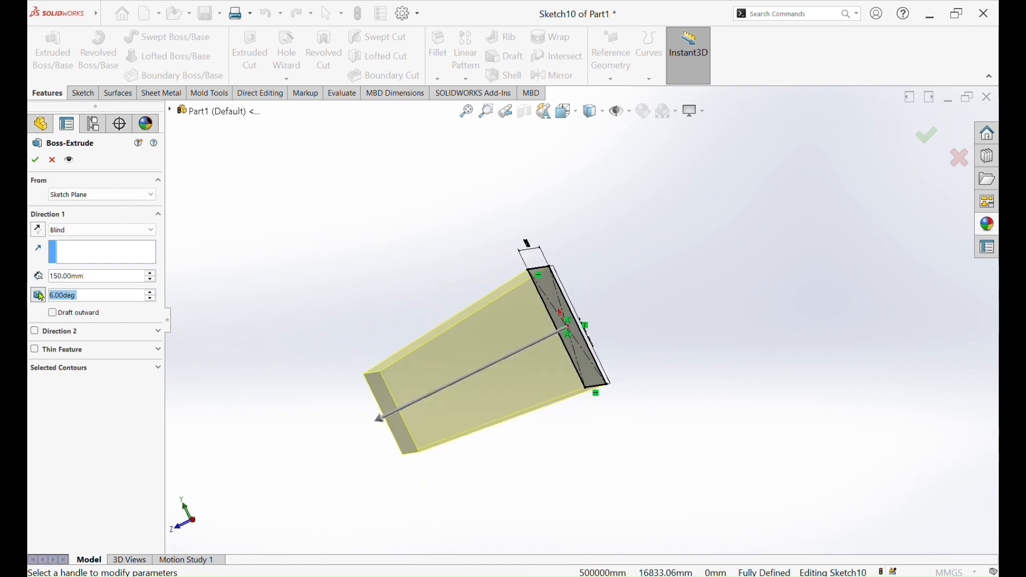
{"action": "left_click", "coordinate": [152, 293]}
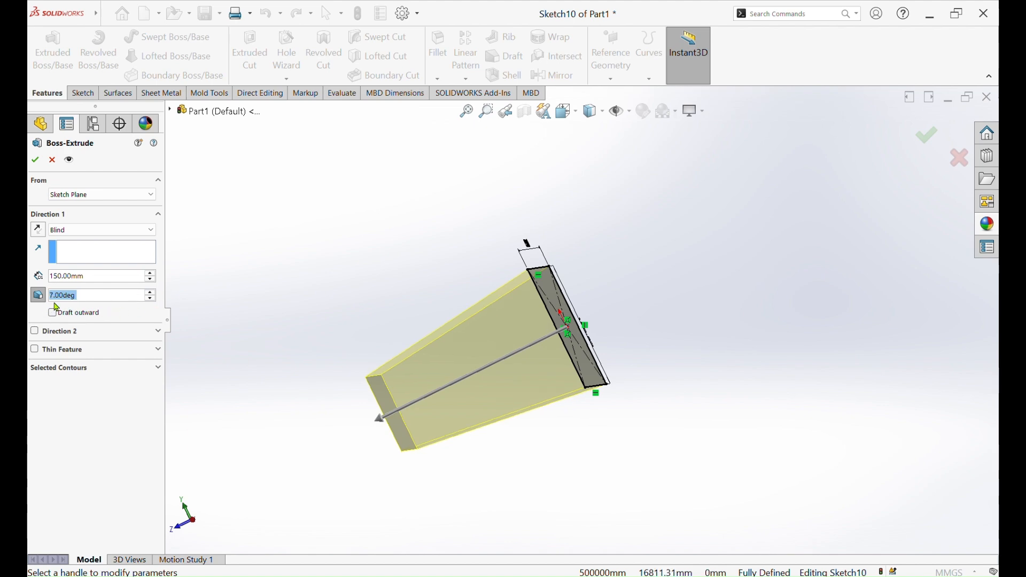
{"action": "middle_click_drag", "start_coordinate": [210, 290], "coordinate": [379, 331]}
{"action": "left_click", "coordinate": [37, 160]}
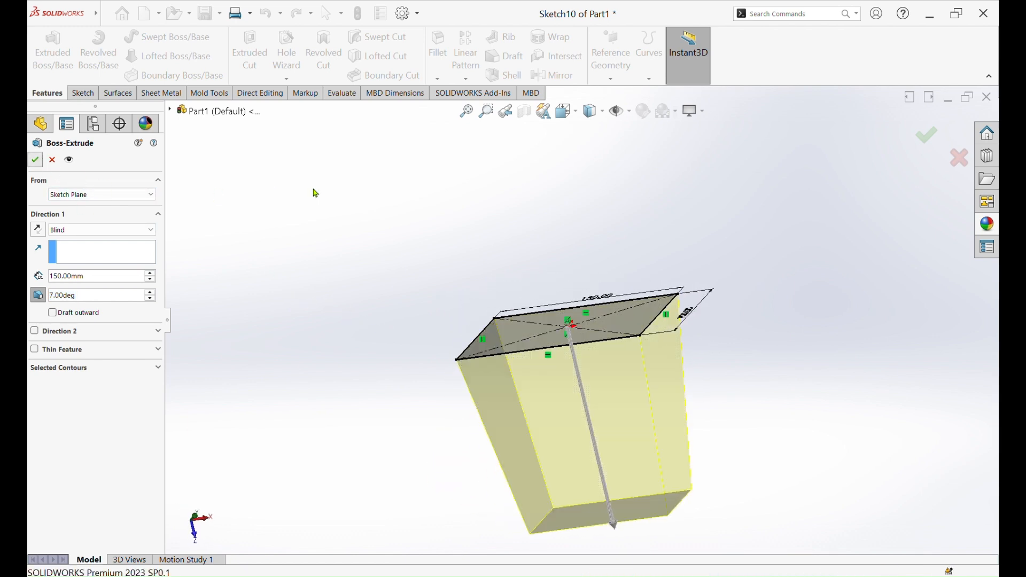
Shell the tapered block to a 2 mm wall thickness, removing its wide end face
{"action": "left_click", "coordinate": [508, 79]}
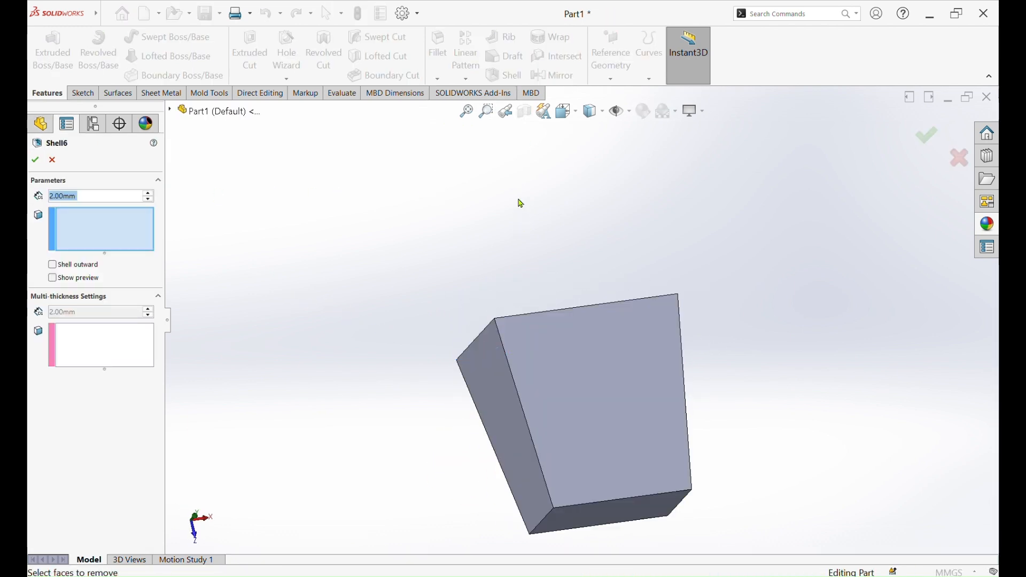
{"action": "middle_click_drag", "start_coordinate": [520, 203], "coordinate": [556, 419]}
{"action": "left_click", "coordinate": [588, 406]}
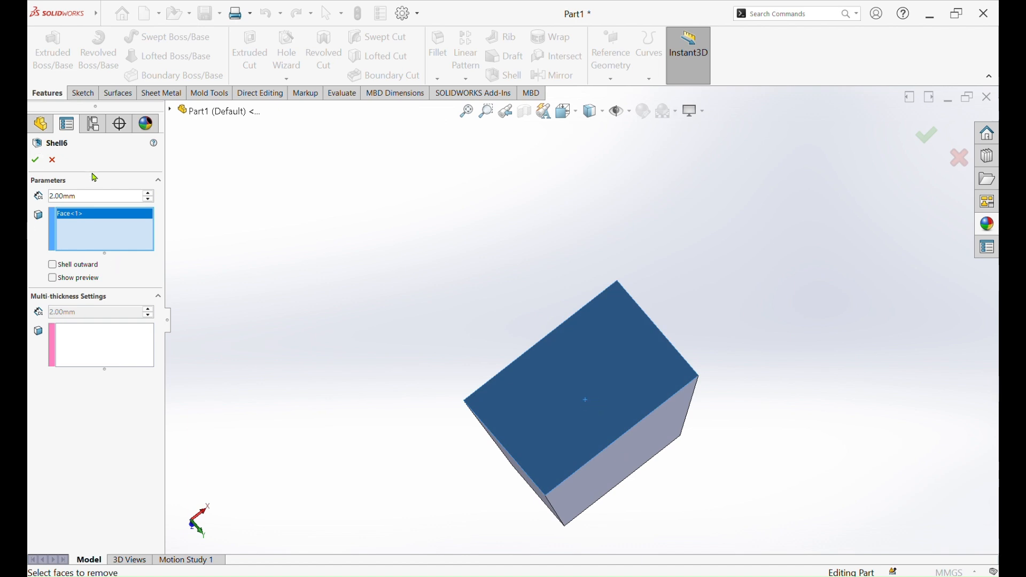
{"action": "left_click", "coordinate": [36, 160]}
Create a parting line for the core/cavity split, using the rim face as pull direction and running the draft analysis at 1°
{"action": "middle_click_drag", "start_coordinate": [536, 355], "coordinate": [496, 461]}
{"action": "mouse_move", "coordinate": [575, 287]}
{"action": "middle_mouse_down"}
{"action": "mouse_move", "coordinate": [625, 267]}
{"action": "mouse_move", "coordinate": [585, 289]}
{"action": "middle_mouse_up"}
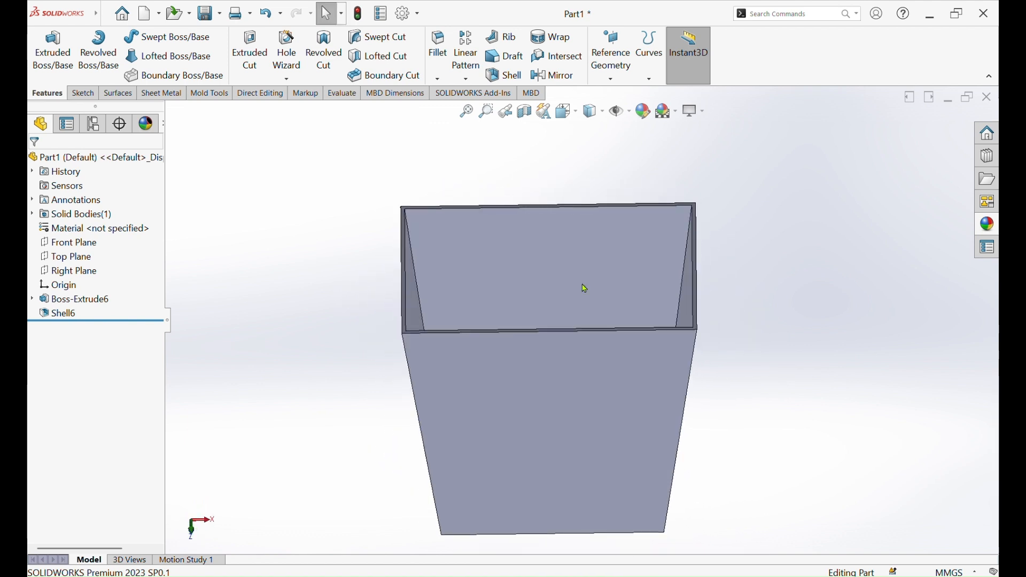
{"action": "left_click", "coordinate": [212, 94]}
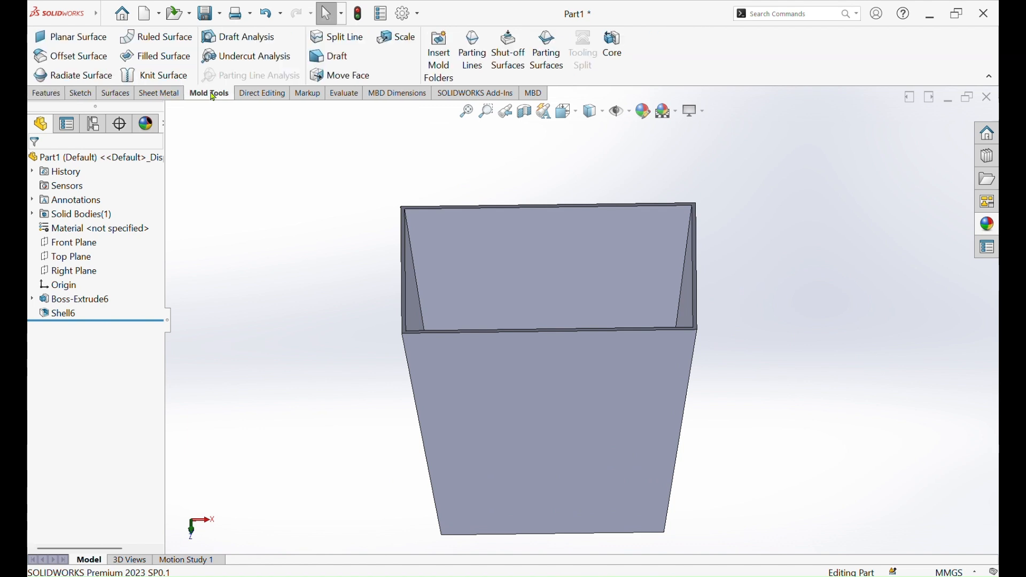
{"action": "left_click", "coordinate": [472, 51]}
{"action": "scroll", "coordinate": [604, 254], "scroll_direction": "down", "scroll_amount": 6}
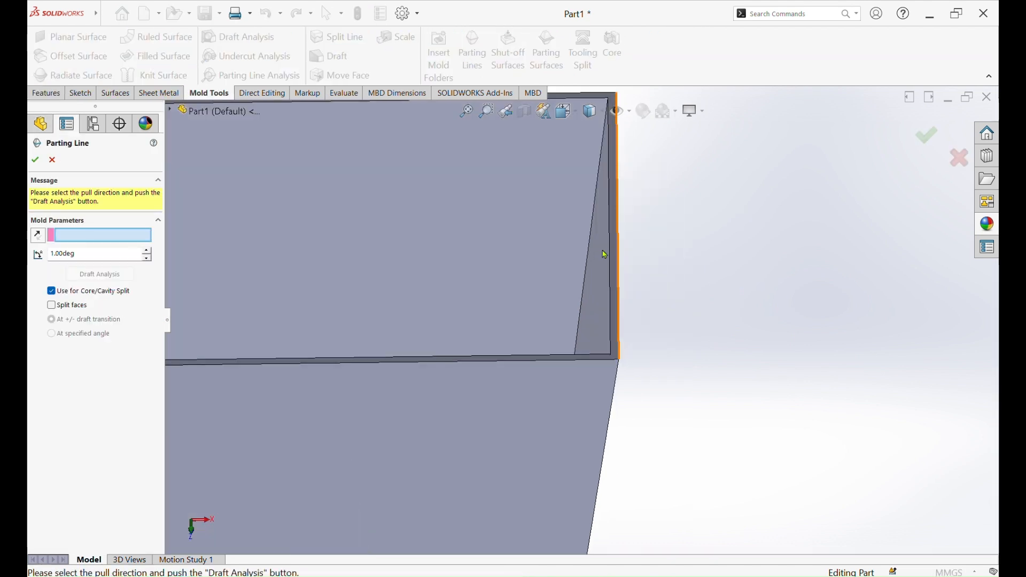
{"action": "scroll", "coordinate": [619, 260], "scroll_direction": "down", "scroll_amount": 3}
{"action": "left_click", "coordinate": [632, 263]}
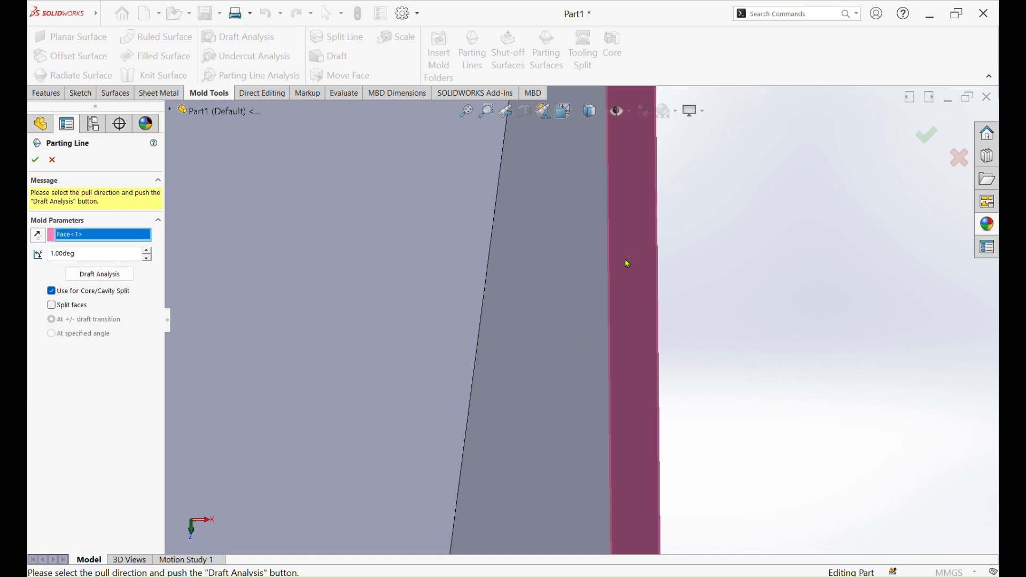
{"action": "scroll", "coordinate": [580, 267], "scroll_direction": "up", "scroll_amount": 3}
{"action": "left_click", "coordinate": [112, 279]}
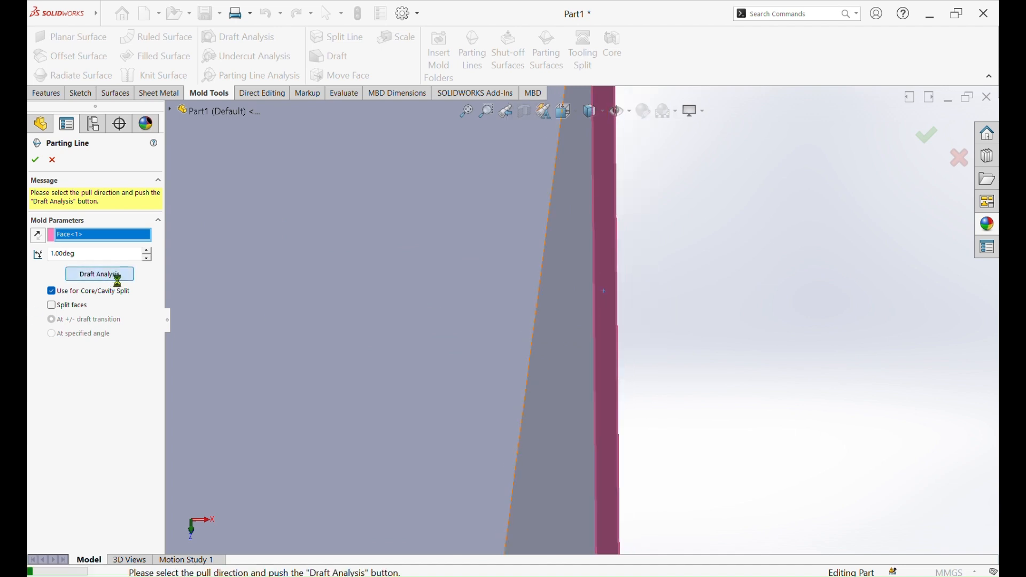
{"action": "left_click", "coordinate": [35, 161]}
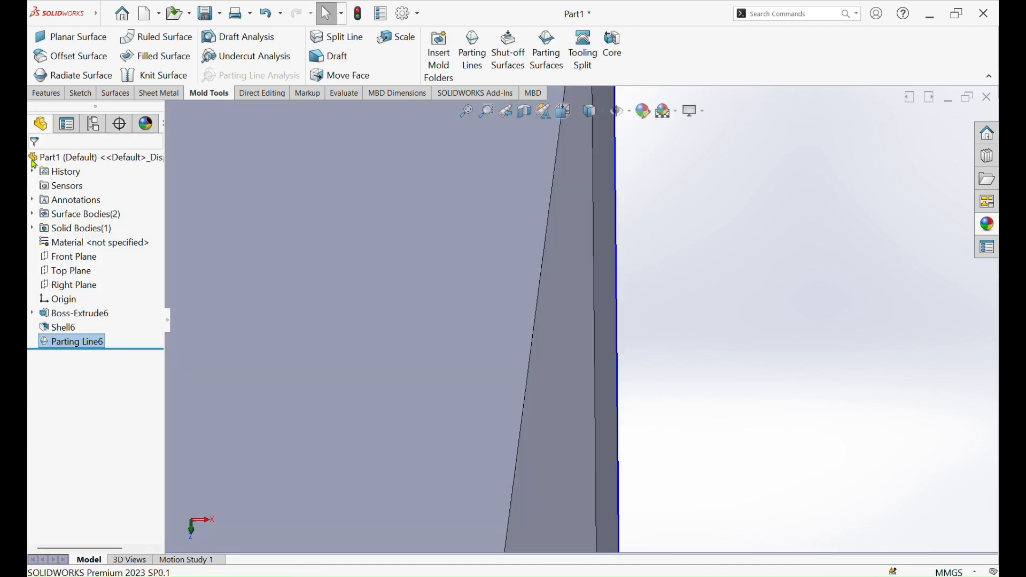
Create a knitted parting surface from the parting line, perpendicular to pull and extending 70 mm outward
{"action": "left_click", "coordinate": [556, 66]}
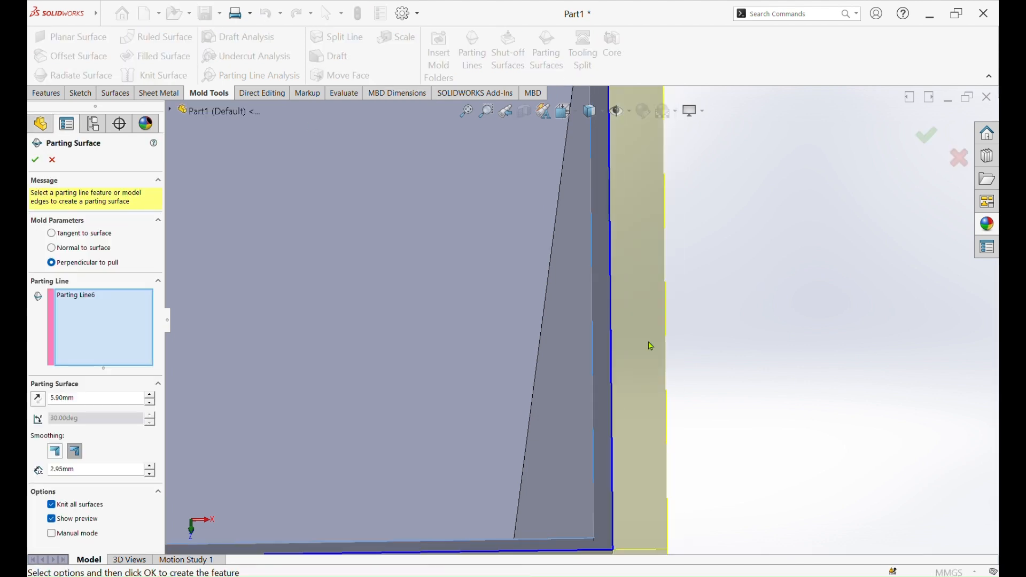
{"action": "middle_click_drag", "start_coordinate": [409, 237], "coordinate": [555, 402]}
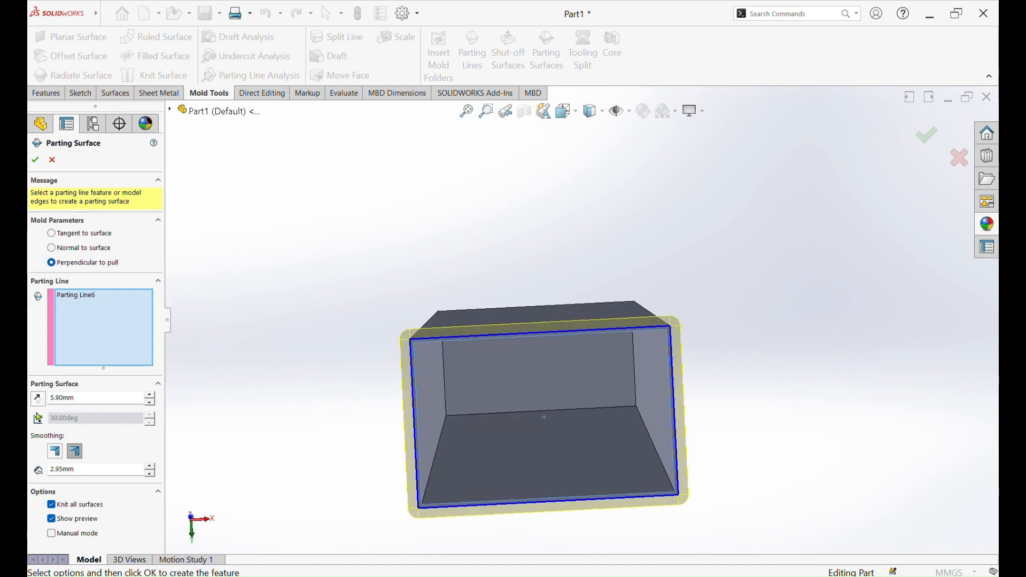
{"action": "left_click", "coordinate": [153, 395]}
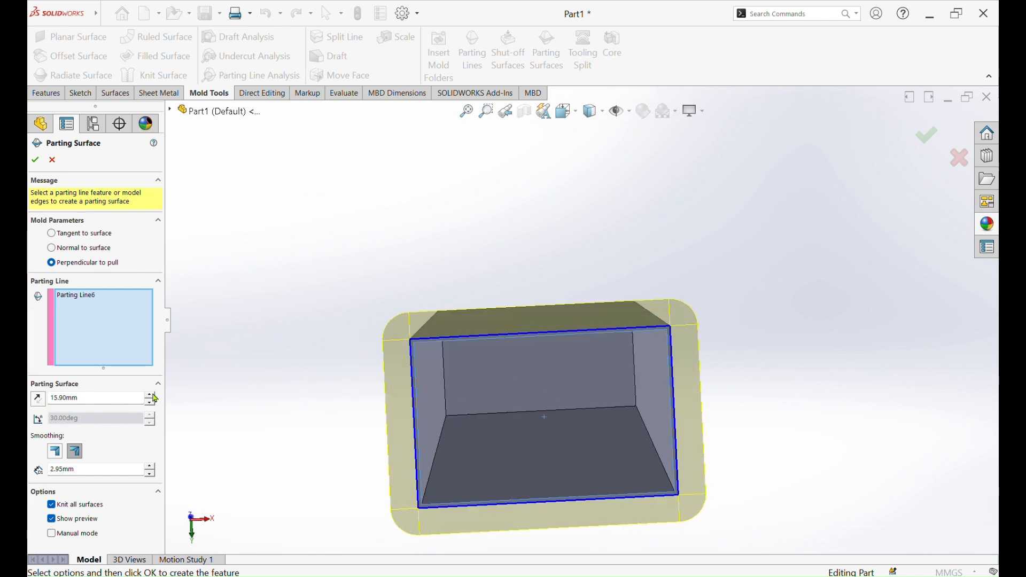
{"action": "left_click", "coordinate": [153, 394]}
{"action": "left_click", "coordinate": [153, 394]}
{"action": "left_click", "coordinate": [153, 394]}
{"action": "left_click", "coordinate": [153, 394]}
{"action": "left_click", "coordinate": [152, 394]}
{"action": "scroll", "coordinate": [247, 405], "scroll_direction": "up", "scroll_amount": 2}
{"action": "middle_click_drag", "start_coordinate": [256, 377], "coordinate": [251, 335]}
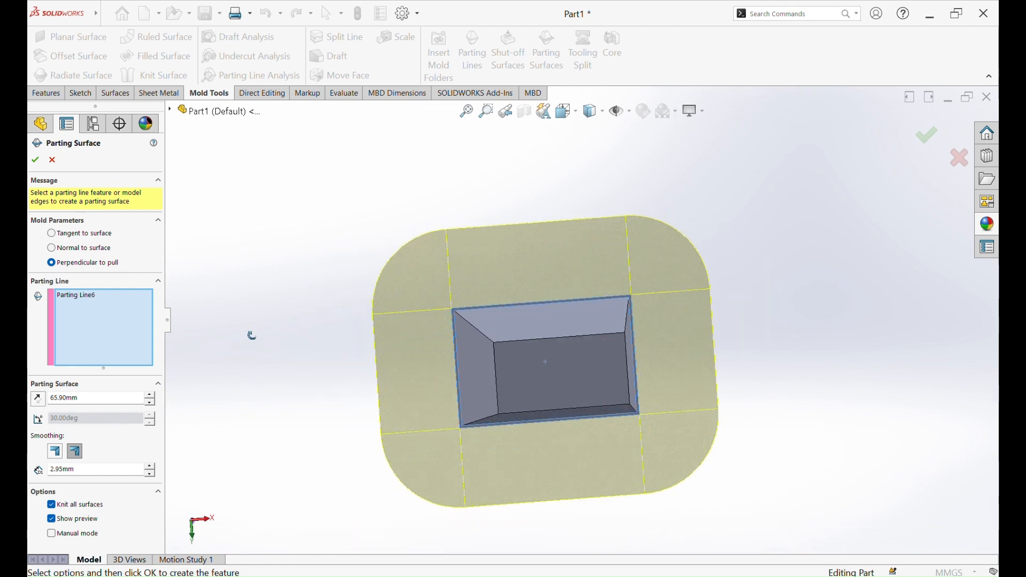
{"action": "double_click", "coordinate": [99, 404]}
{"action": "type", "text": "70"}
{"action": "key", "text": "Return"}
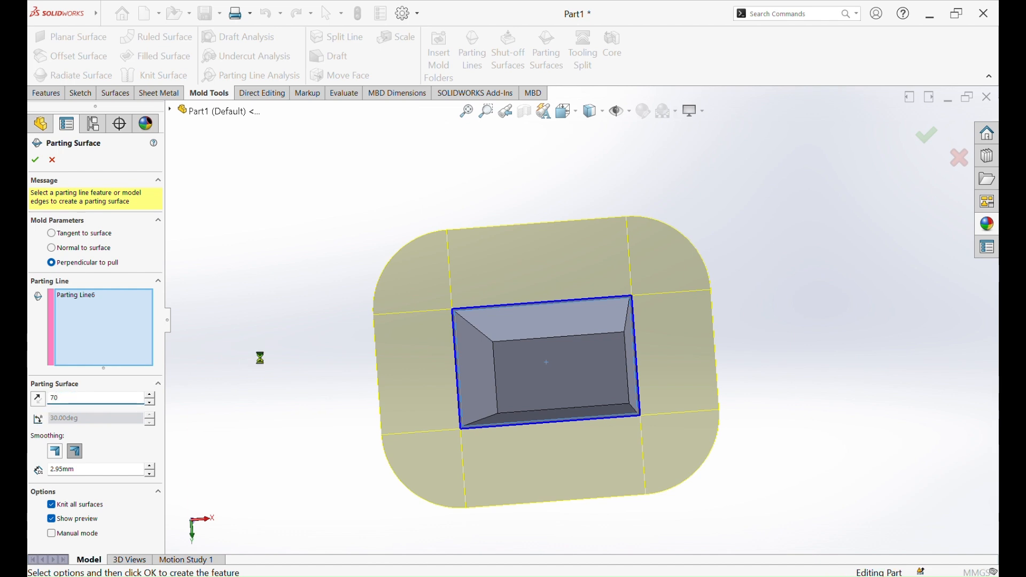
{"action": "left_click", "coordinate": [36, 161]}
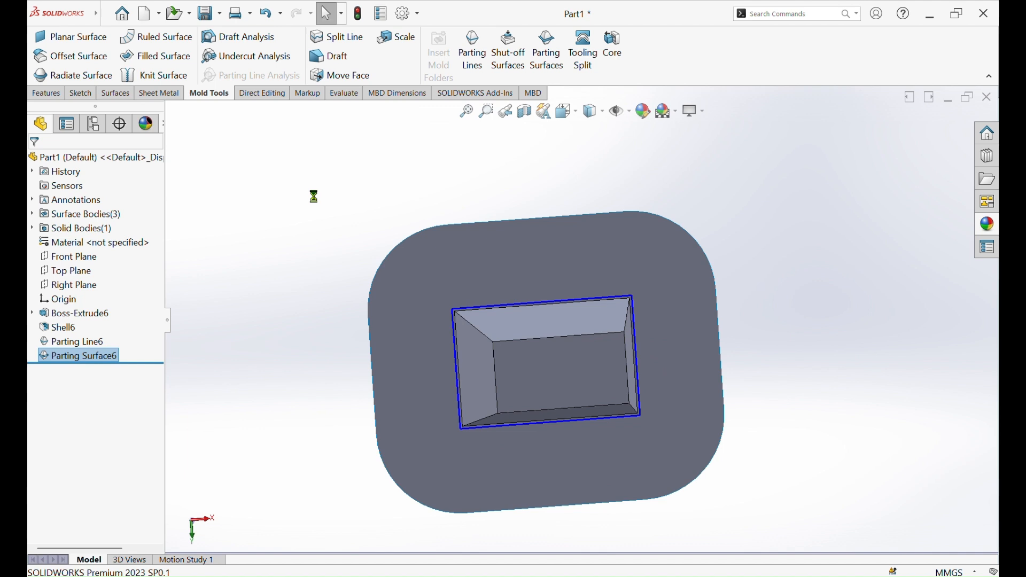
Start a Tooling Split and sketch its block outline on the parting surface as an origin-centred rectangle about 229 mm by 187 mm
{"action": "left_click", "coordinate": [586, 51]}
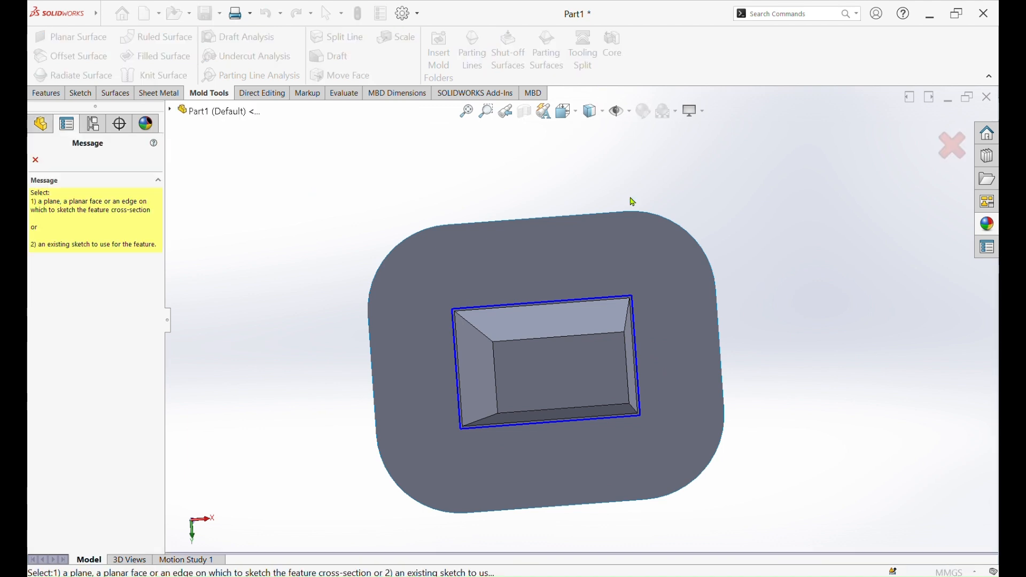
{"action": "left_click", "coordinate": [636, 236]}
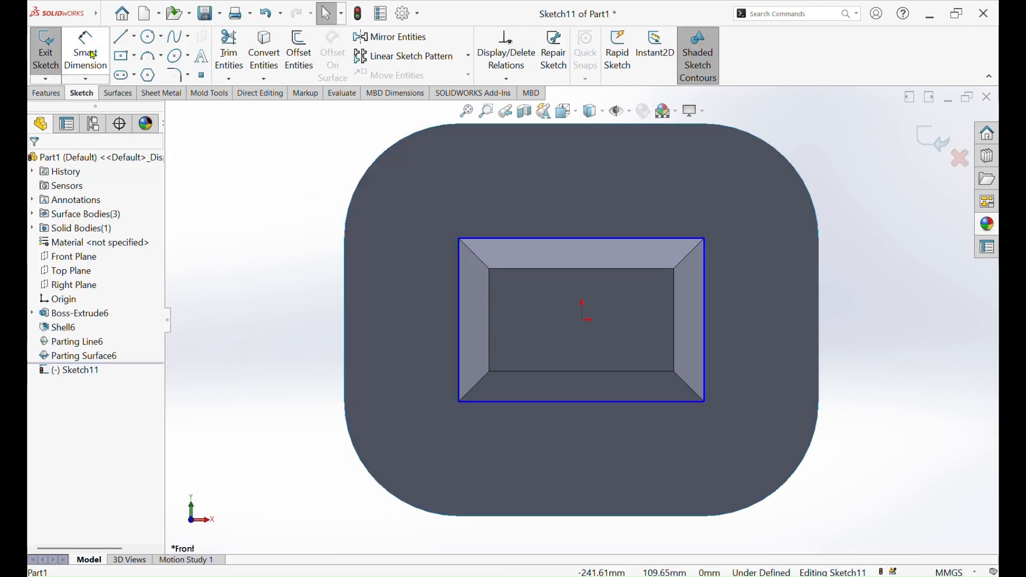
{"action": "left_click", "coordinate": [583, 319]}
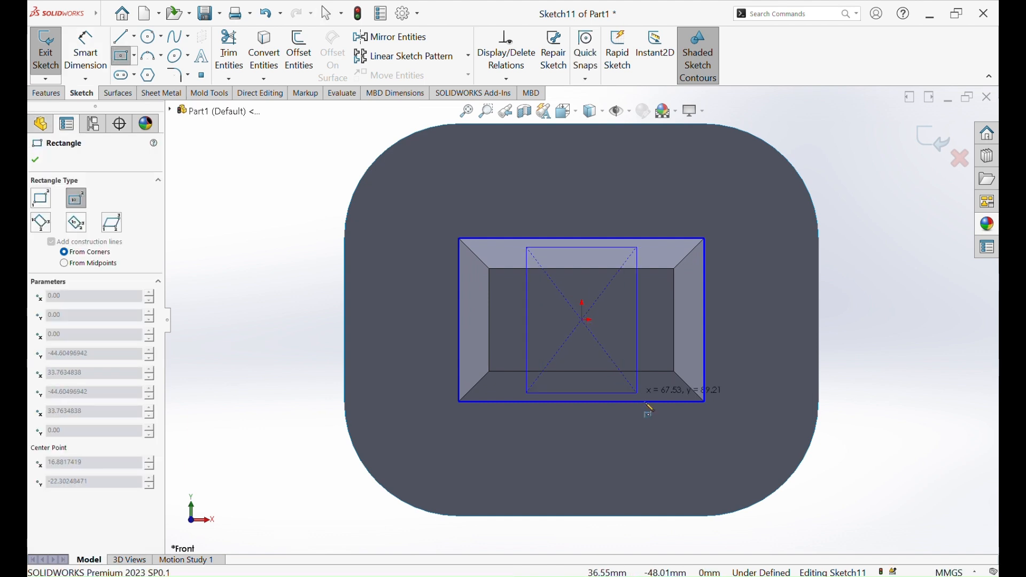
{"action": "left_click", "coordinate": [769, 473]}
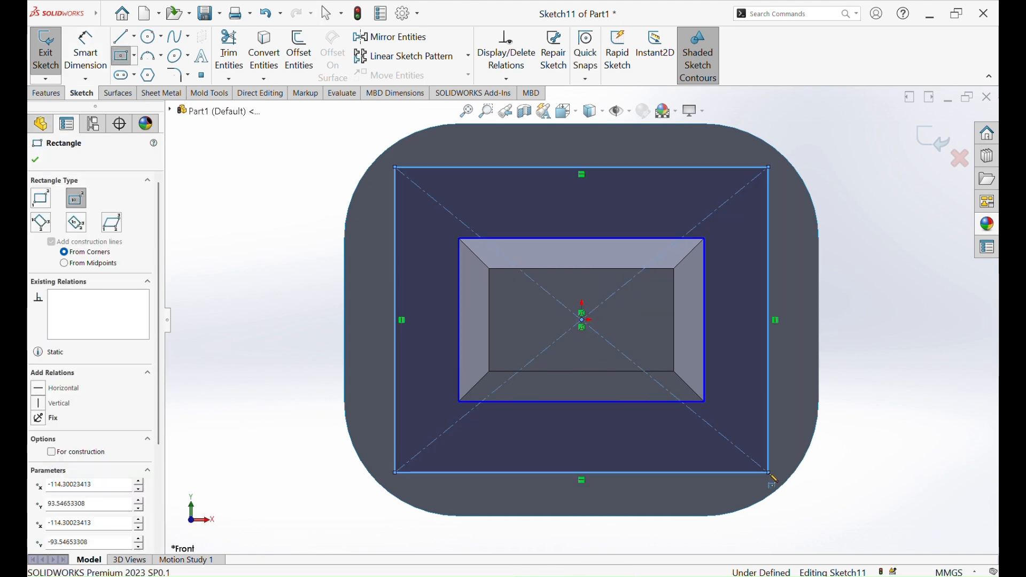
{"action": "left_click", "coordinate": [36, 160]}
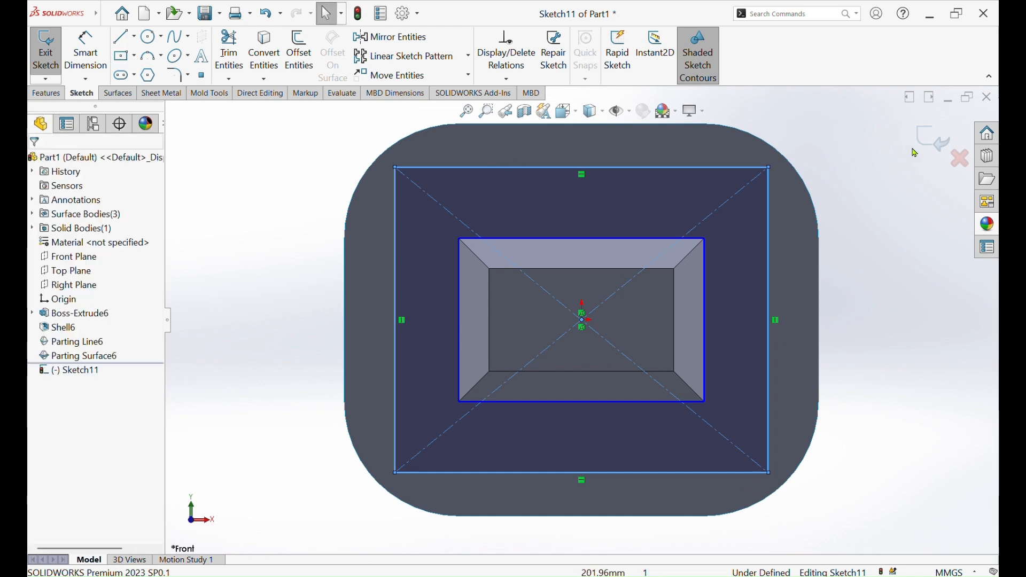
{"action": "left_click", "coordinate": [931, 145]}
Create the tooling split with block sizes of 36 mm beyond the open rim and 179 mm around the tapered body
{"action": "scroll", "coordinate": [805, 283], "scroll_direction": "up", "scroll_amount": 2}
{"action": "mouse_move", "coordinate": [834, 284]}
{"action": "middle_mouse_down"}
{"action": "mouse_move", "coordinate": [769, 308]}
{"action": "mouse_move", "coordinate": [723, 291]}
{"action": "mouse_move", "coordinate": [778, 302]}
{"action": "middle_mouse_up"}
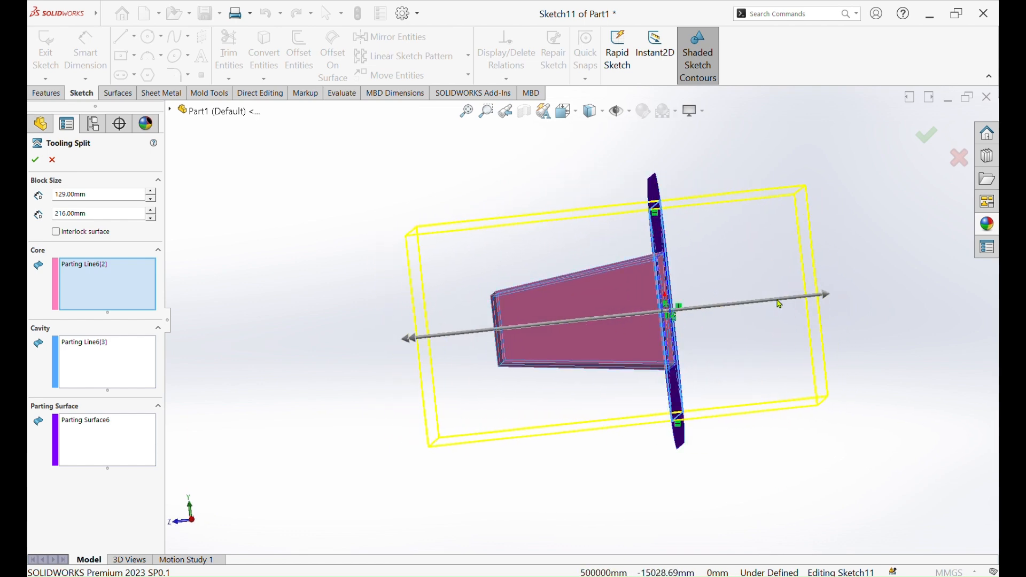
{"action": "left_click_drag", "start_coordinate": [783, 307], "coordinate": [691, 328]}
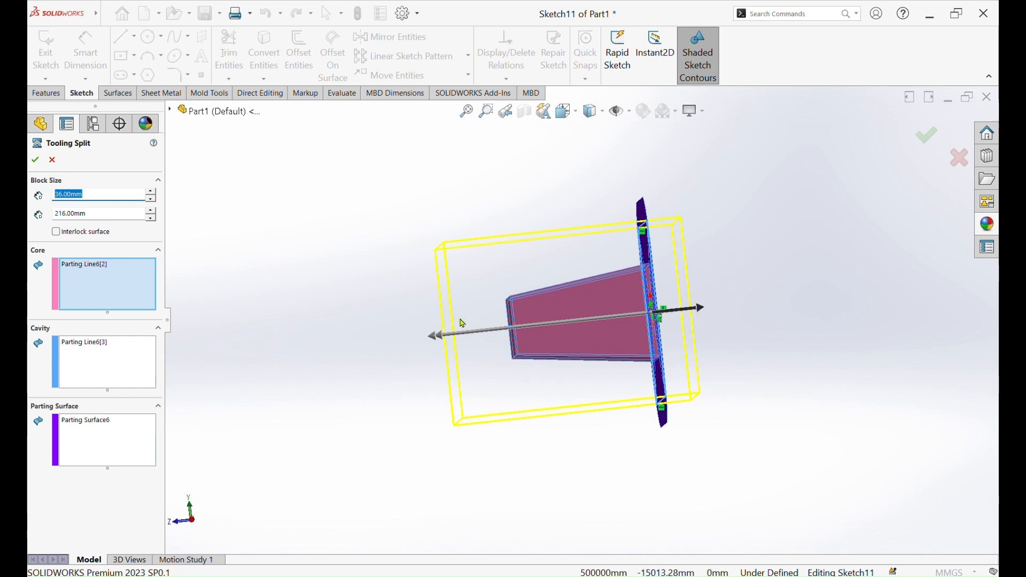
{"action": "left_click_drag", "start_coordinate": [435, 336], "coordinate": [486, 340]}
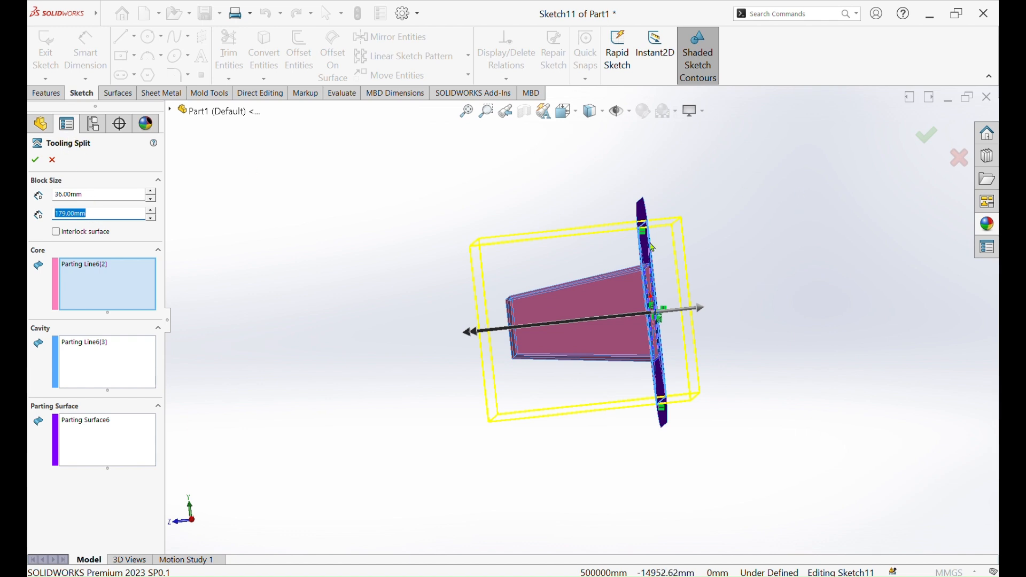
{"action": "left_click", "coordinate": [35, 161]}
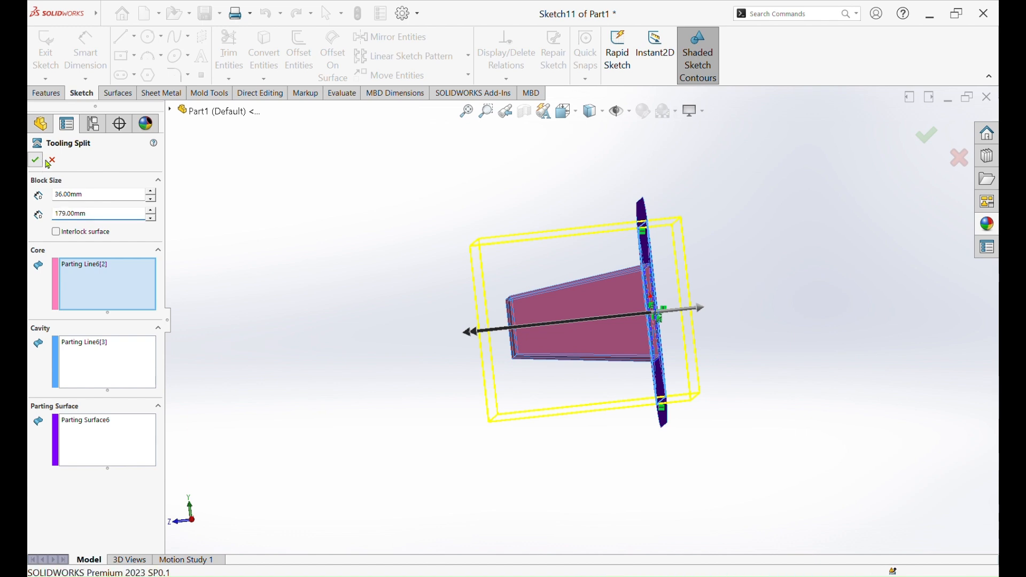
Hide the parting surface body so that only the container and the mold blocks remain displayed
{"action": "middle_click_drag", "start_coordinate": [427, 179], "coordinate": [695, 309]}
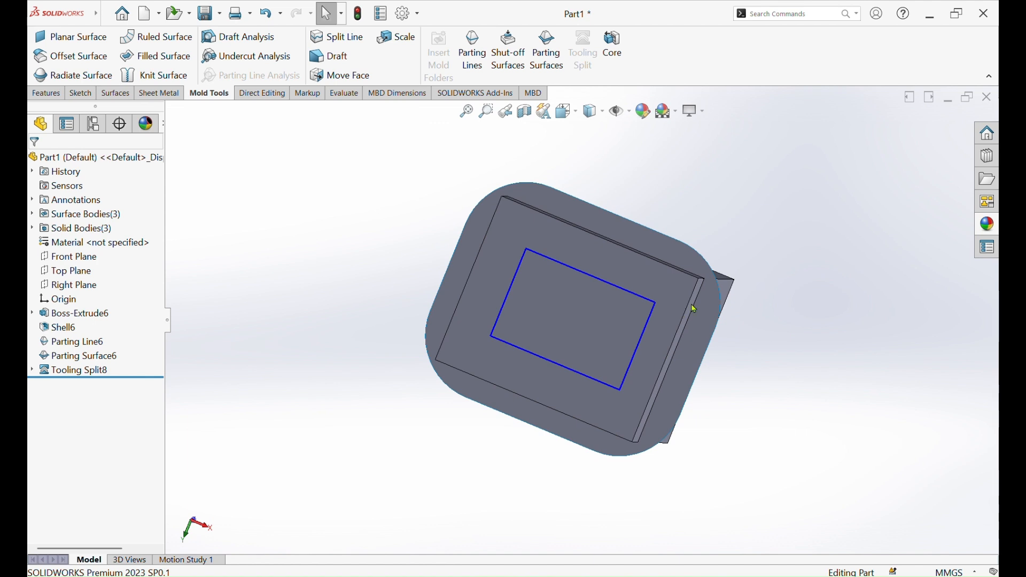
{"action": "left_click", "coordinate": [639, 234]}
{"action": "left_click", "coordinate": [701, 206]}
{"action": "middle_click_drag", "start_coordinate": [719, 332], "coordinate": [710, 140]}
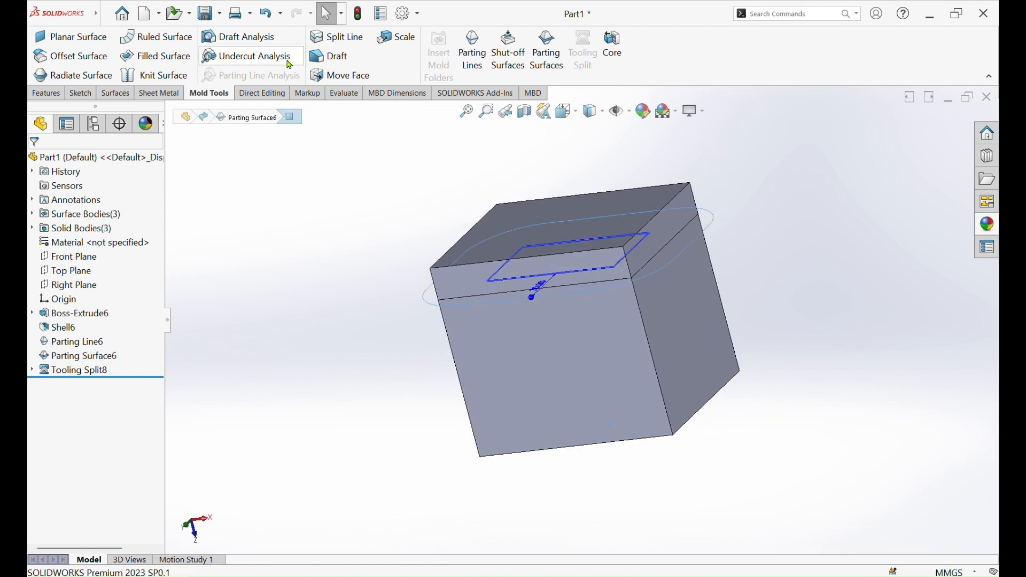
Move the core block 265 mm along Z out of the cavity, replacing the preselected parting surface in the bodies to move
{"action": "left_click", "coordinate": [263, 94]}
{"action": "left_click", "coordinate": [84, 49]}
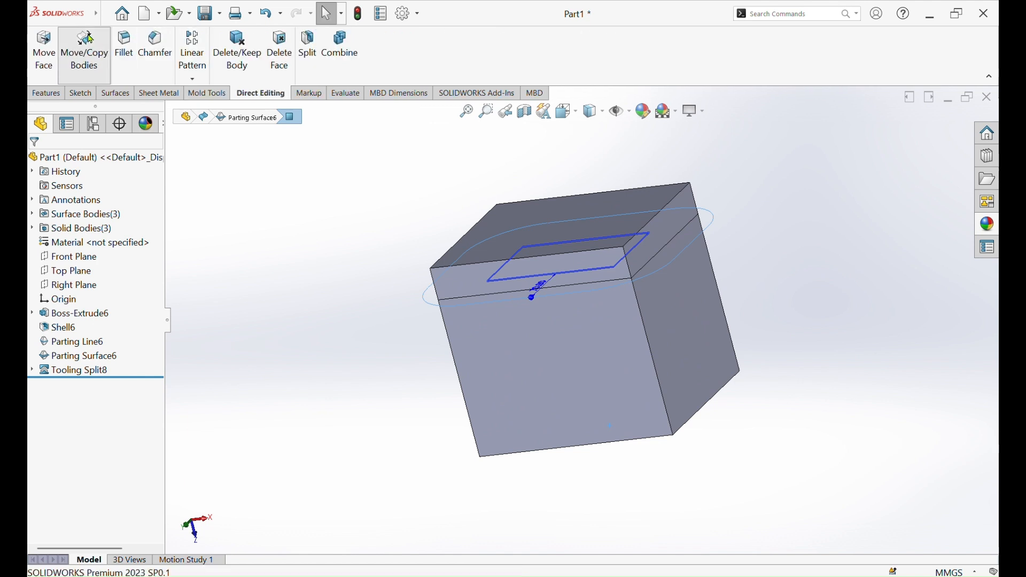
{"action": "scroll", "coordinate": [536, 223], "scroll_direction": "up", "scroll_amount": 1}
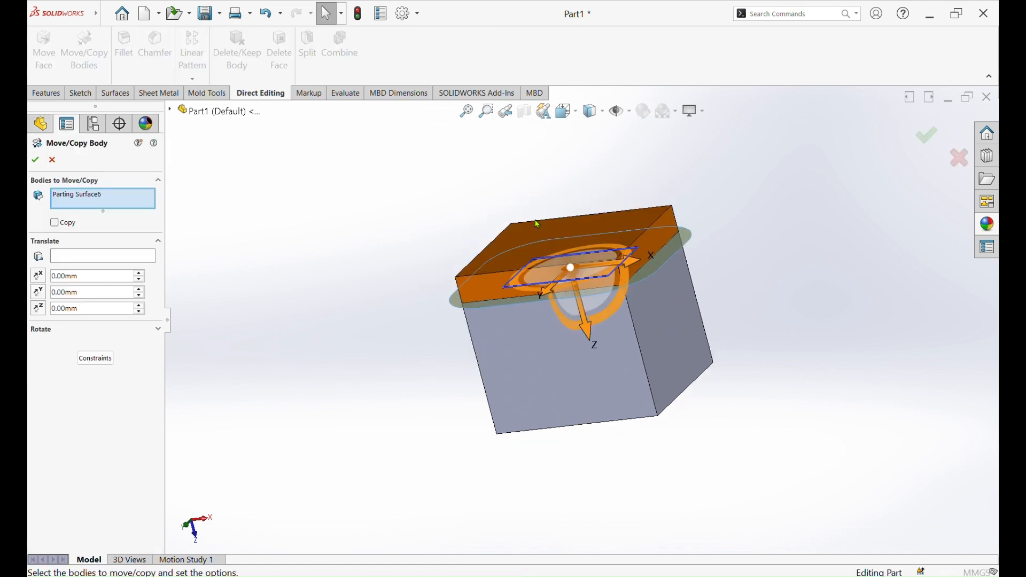
{"action": "scroll", "coordinate": [551, 261], "scroll_direction": "up", "scroll_amount": 1}
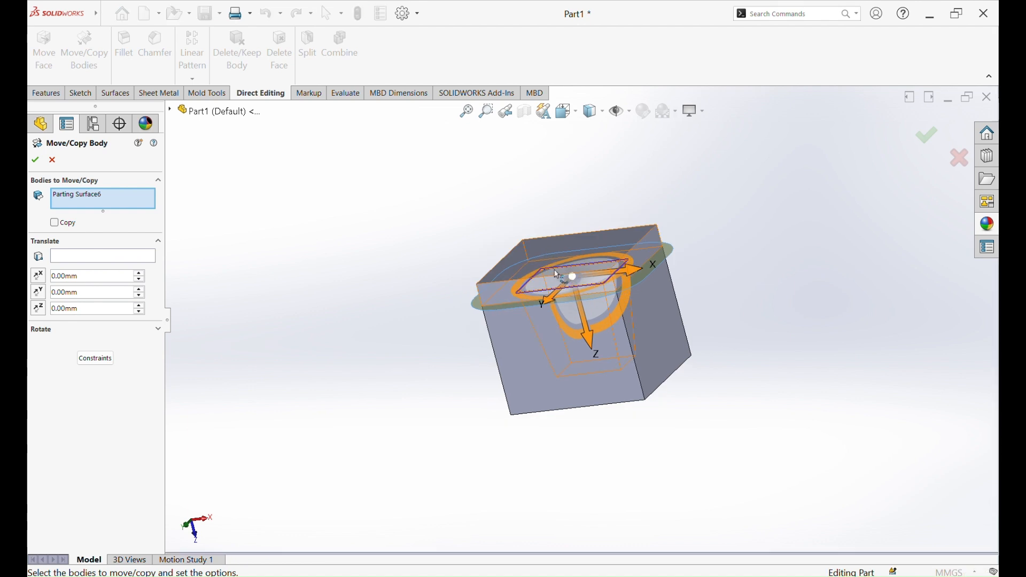
{"action": "left_click_drag", "start_coordinate": [591, 344], "coordinate": [565, 250]}
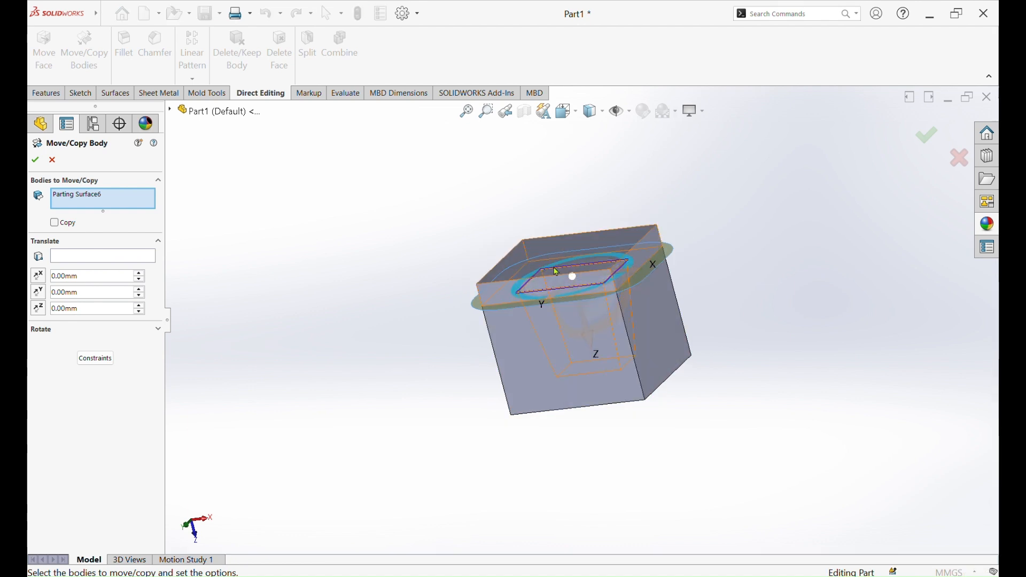
{"action": "right_click", "coordinate": [97, 198]}
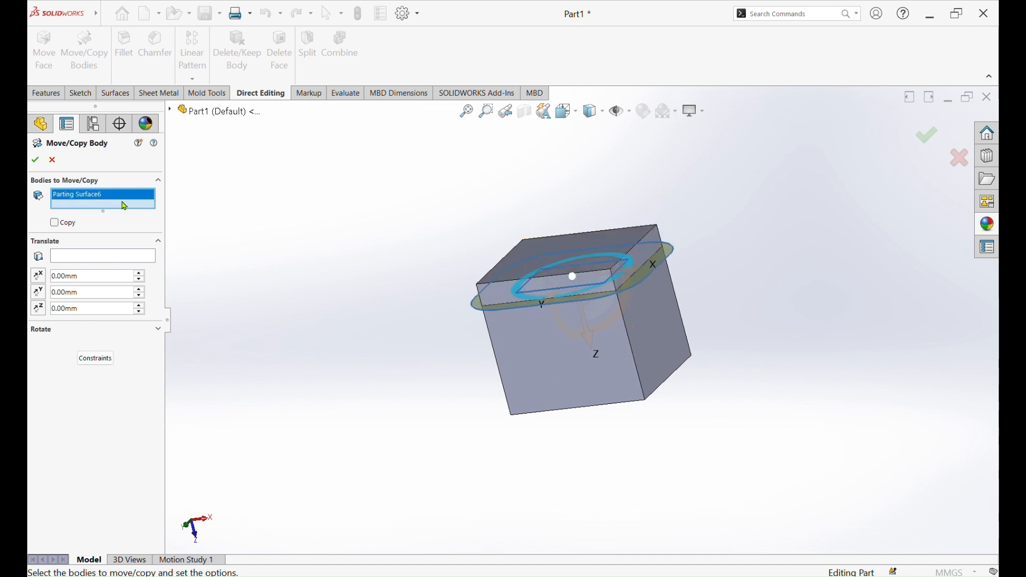
{"action": "left_click", "coordinate": [133, 235]}
{"action": "left_click", "coordinate": [596, 252]}
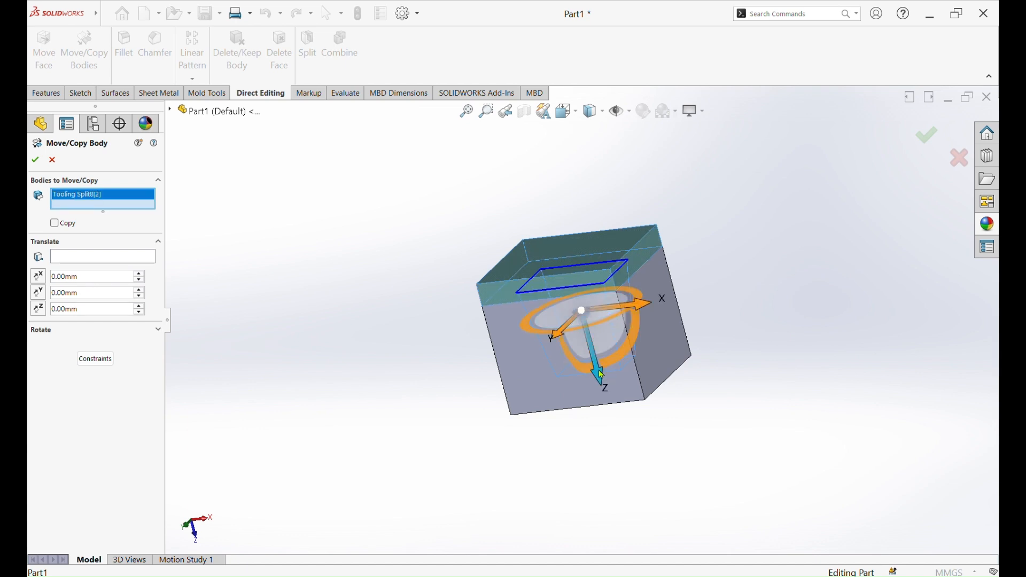
{"action": "left_click_drag", "start_coordinate": [581, 278], "coordinate": [550, 135]}
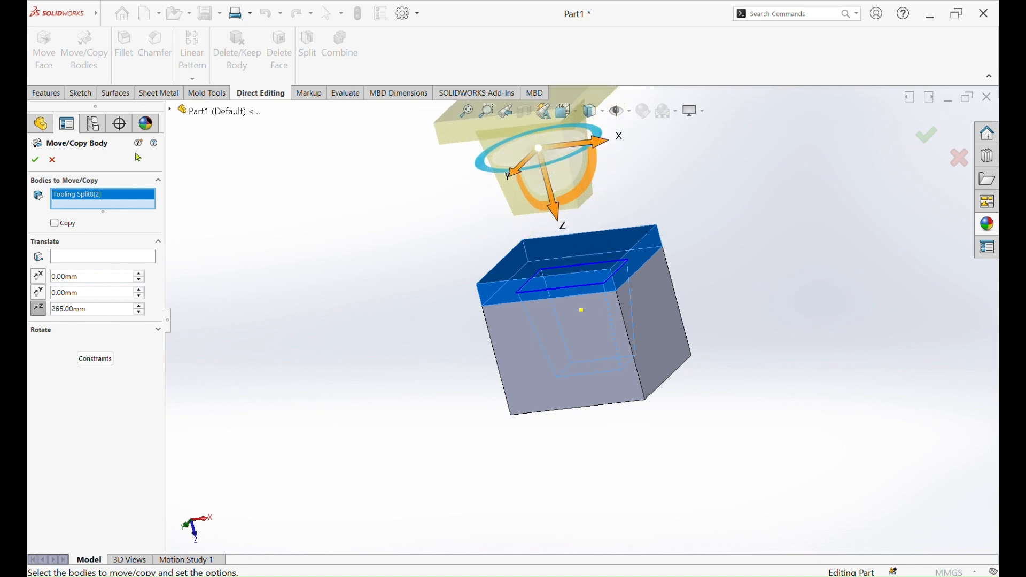
{"action": "left_click", "coordinate": [43, 161]}
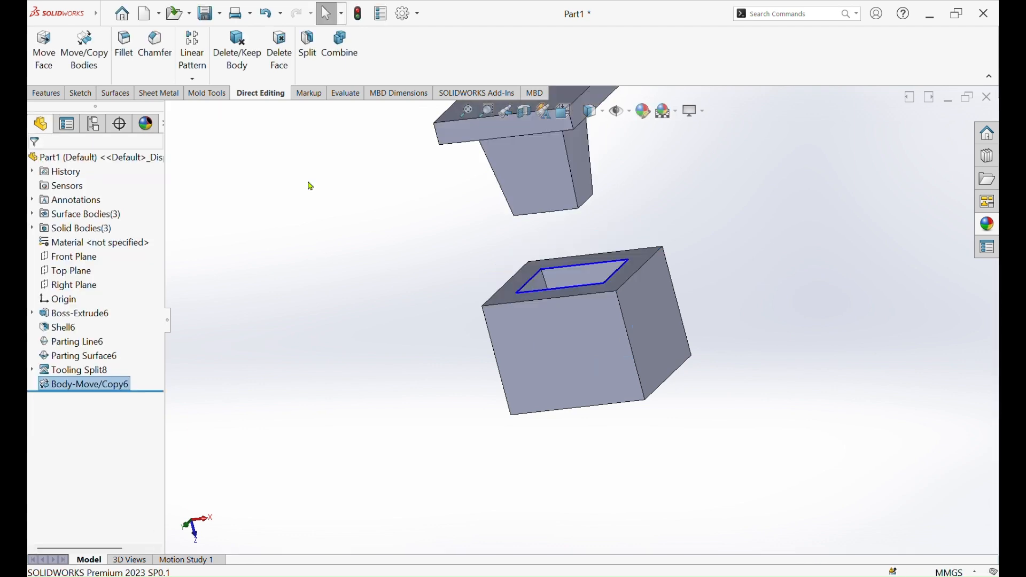
Move the cavity block 220 mm along Z, away from the container on the side opposite the core
{"action": "left_click", "coordinate": [88, 54]}
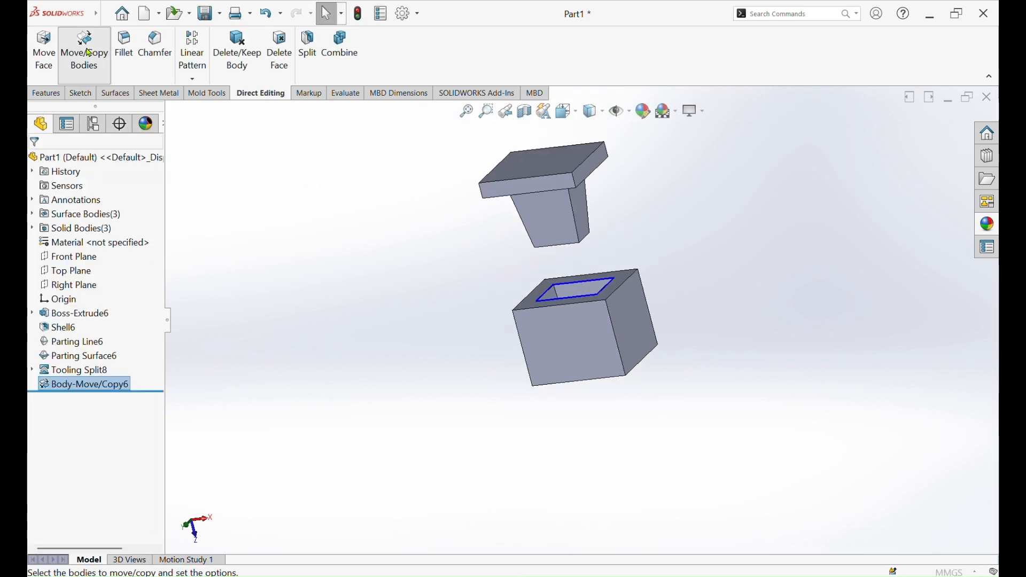
{"action": "left_click", "coordinate": [592, 335]}
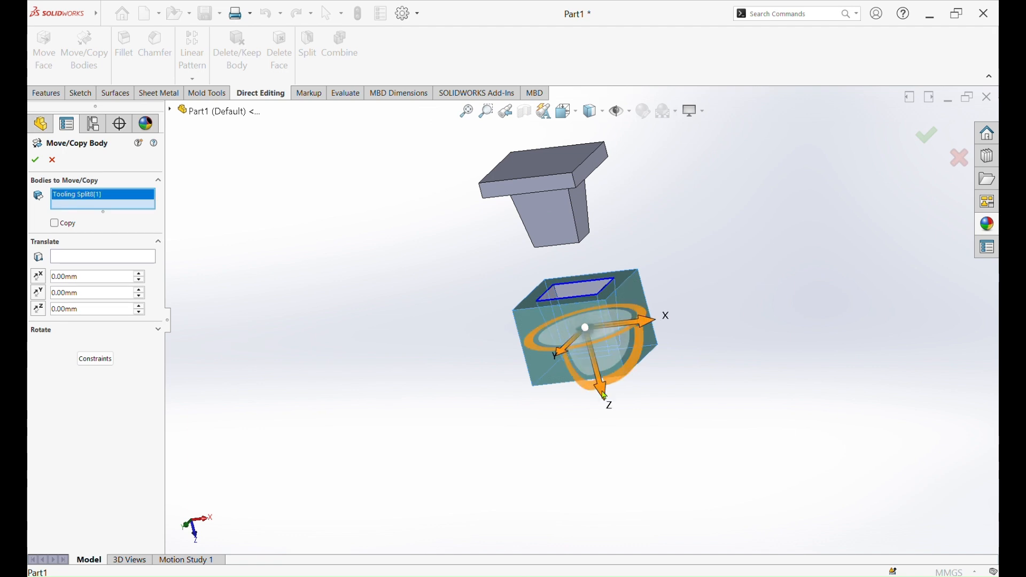
{"action": "left_click_drag", "start_coordinate": [639, 475], "coordinate": [664, 552]}
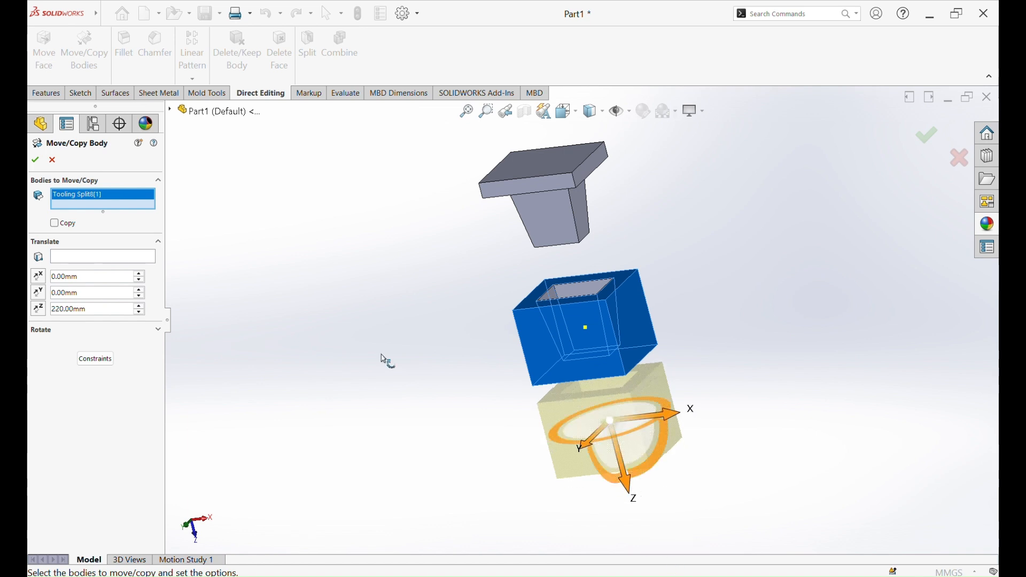
{"action": "left_click", "coordinate": [38, 160]}
{"action": "middle_click_drag", "start_coordinate": [441, 308], "coordinate": [599, 259]}
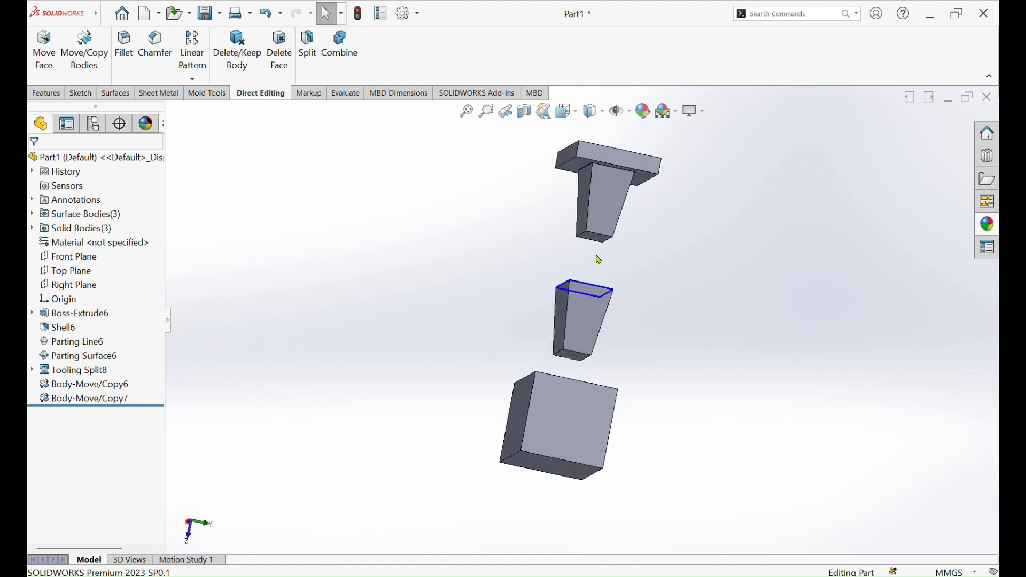
Try to apply the white high gloss plastic appearance to the container body
{"action": "left_click", "coordinate": [989, 225]}
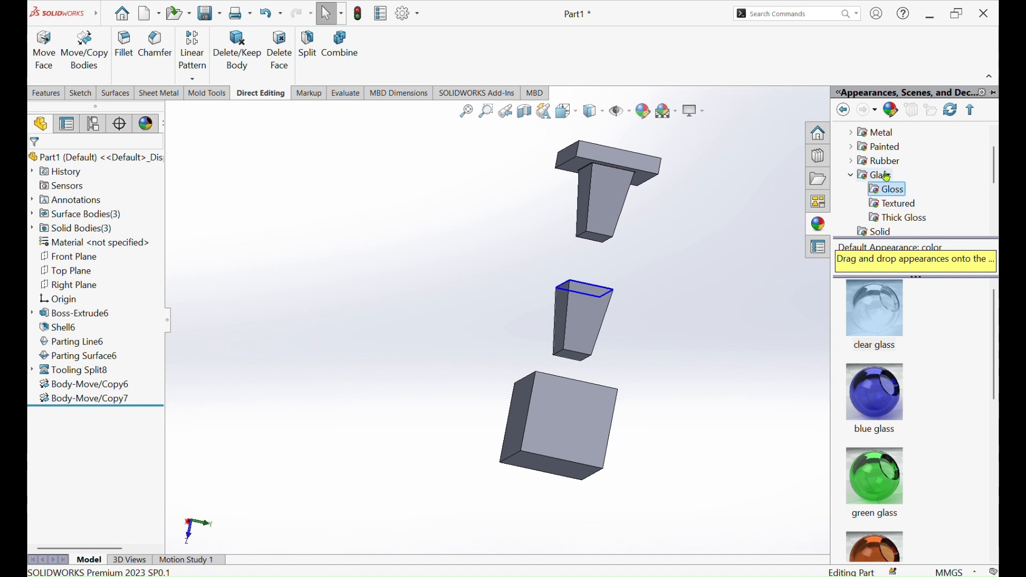
{"action": "scroll", "coordinate": [887, 176], "scroll_direction": "down", "scroll_amount": 2}
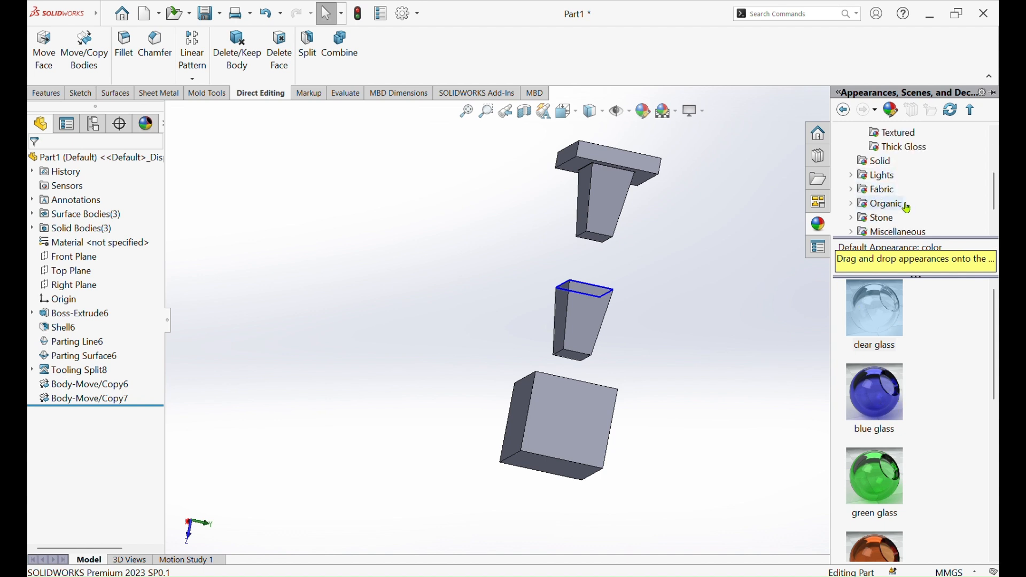
{"action": "scroll", "coordinate": [908, 206], "scroll_direction": "down", "scroll_amount": 1}
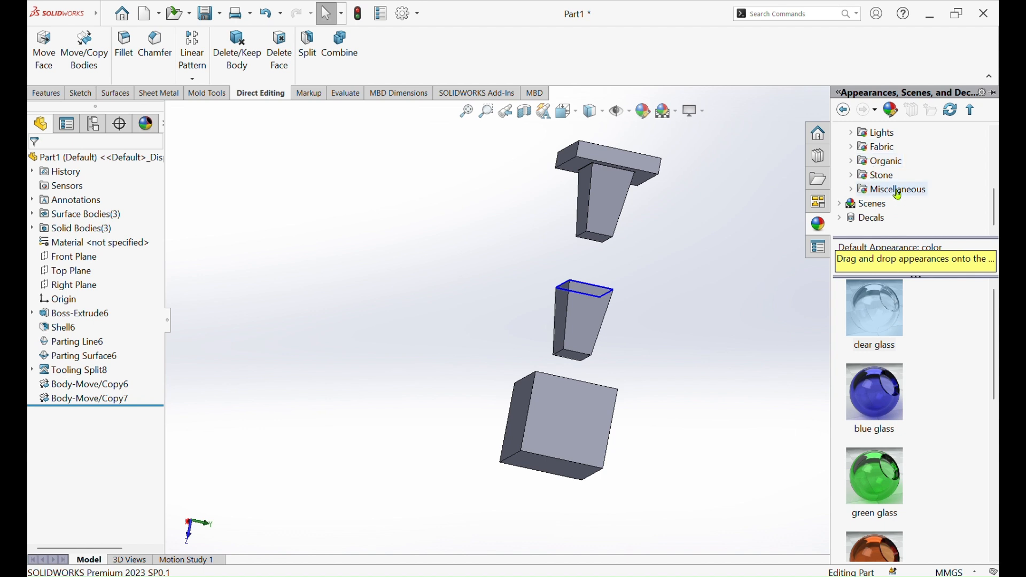
{"action": "scroll", "coordinate": [892, 189], "scroll_direction": "up", "scroll_amount": 3}
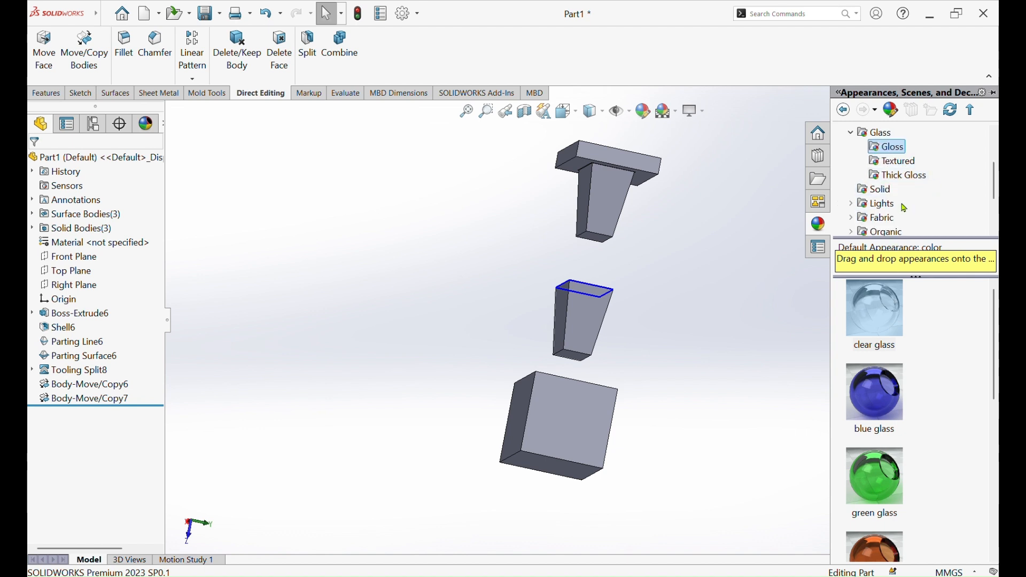
{"action": "double_click", "coordinate": [872, 133]}
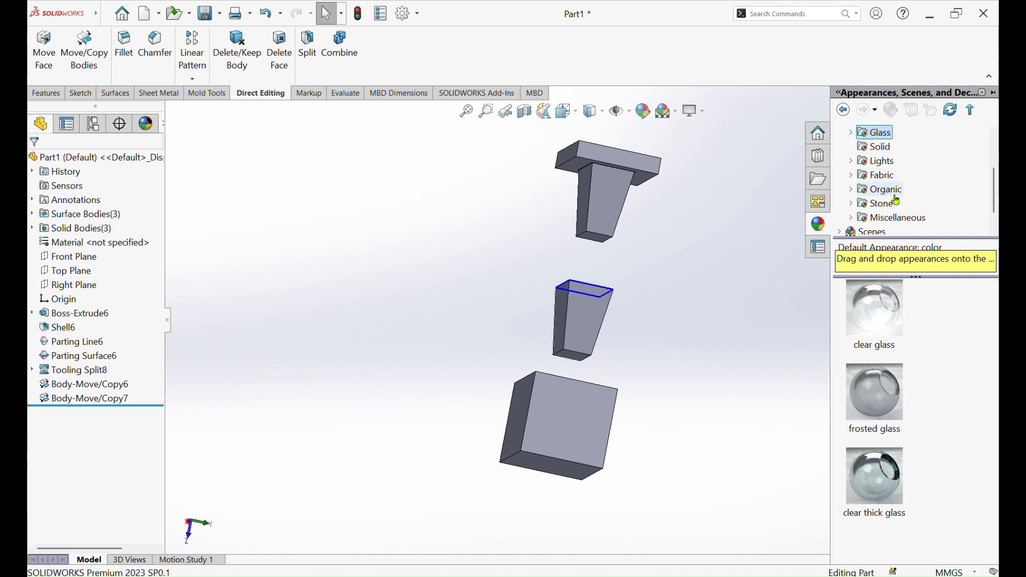
{"action": "scroll", "coordinate": [891, 160], "scroll_direction": "up", "scroll_amount": 2}
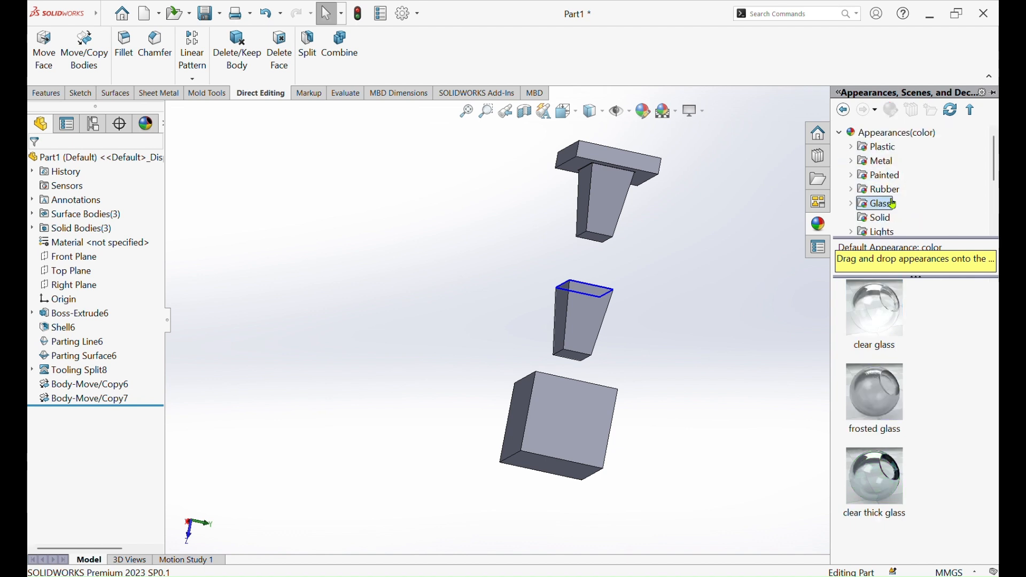
{"action": "left_click", "coordinate": [853, 148]}
{"action": "left_click", "coordinate": [903, 149]}
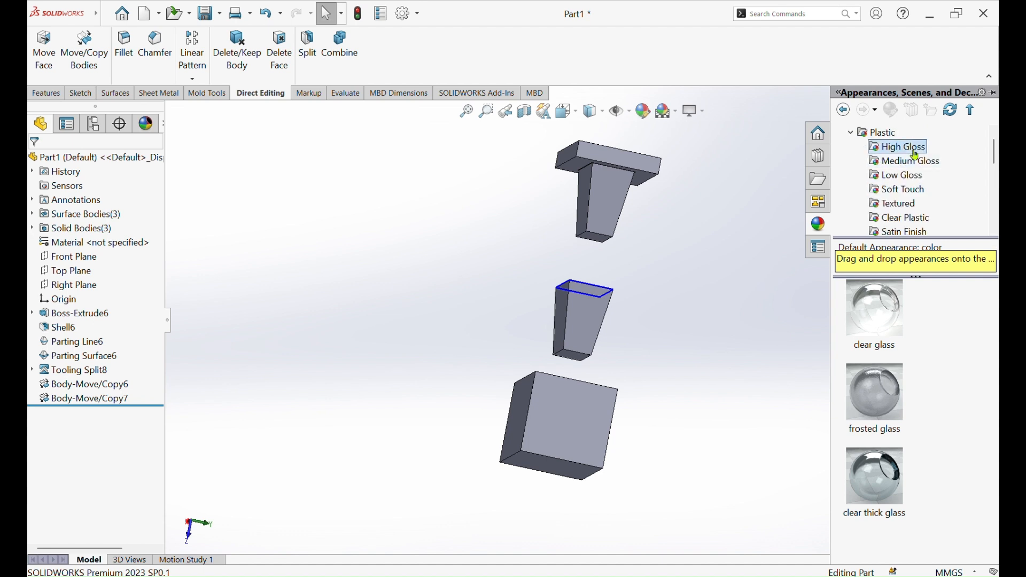
{"action": "left_click_drag", "start_coordinate": [897, 315], "coordinate": [645, 354]}
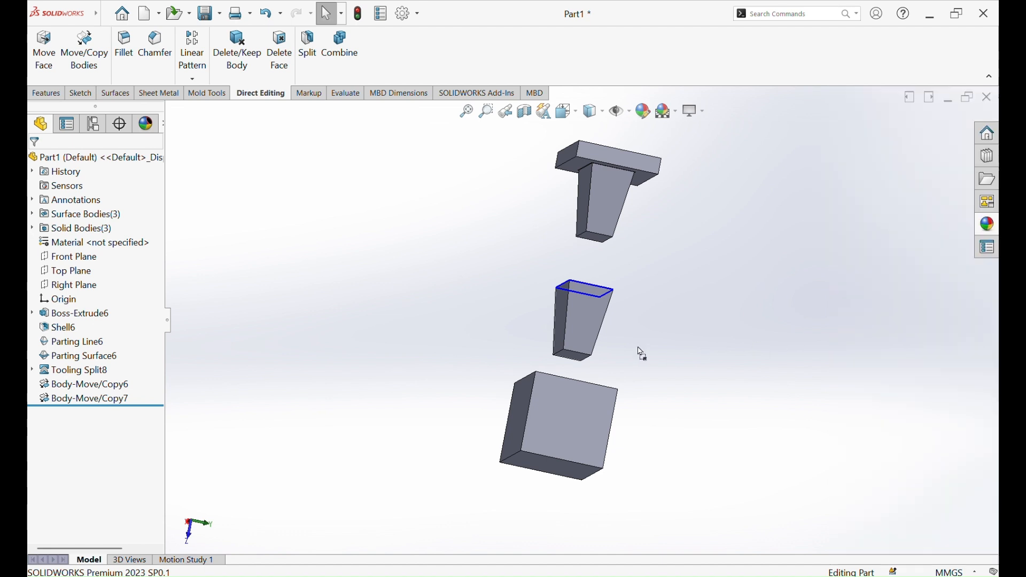
{"action": "left_click_drag", "start_coordinate": [586, 317], "coordinate": [587, 315]}
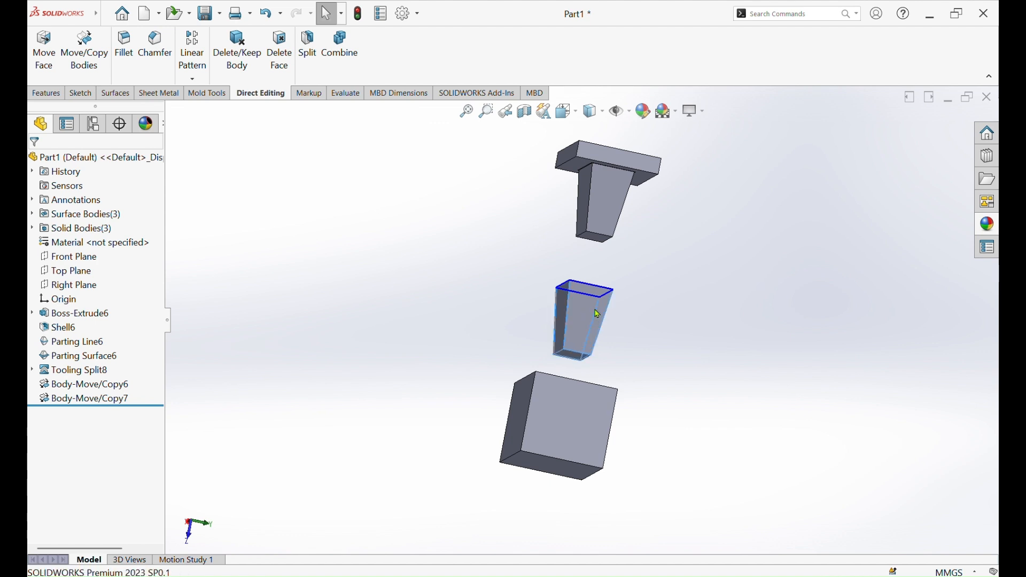
{"action": "scroll", "coordinate": [668, 316], "scroll_direction": "up", "scroll_amount": 3}
{"action": "middle_click_drag", "start_coordinate": [668, 317], "coordinate": [743, 338]}
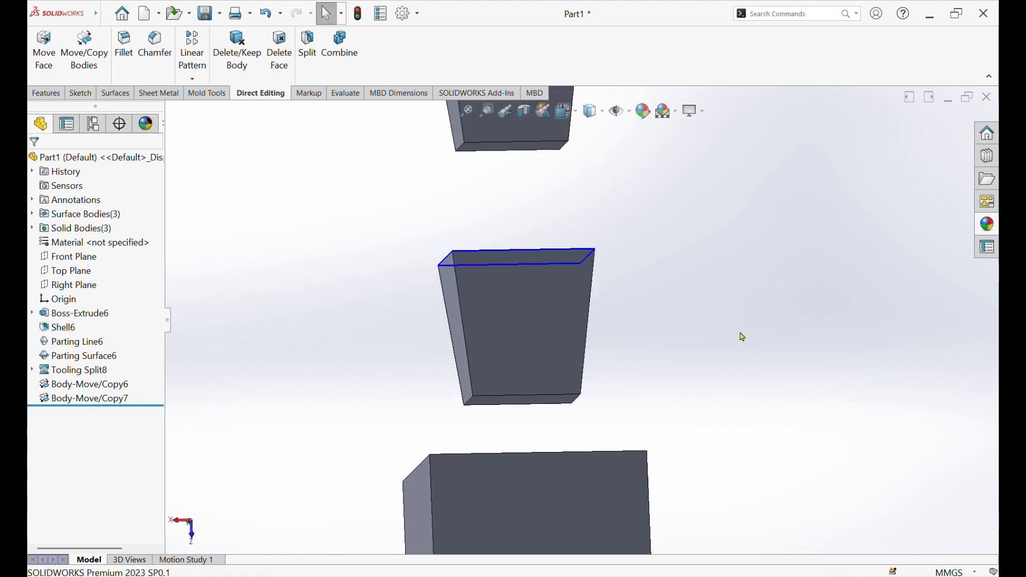
Apply the first Soft Touch plastic appearance to the part by placing it on the container
{"action": "left_click", "coordinate": [987, 224]}
{"action": "left_click", "coordinate": [898, 189]}
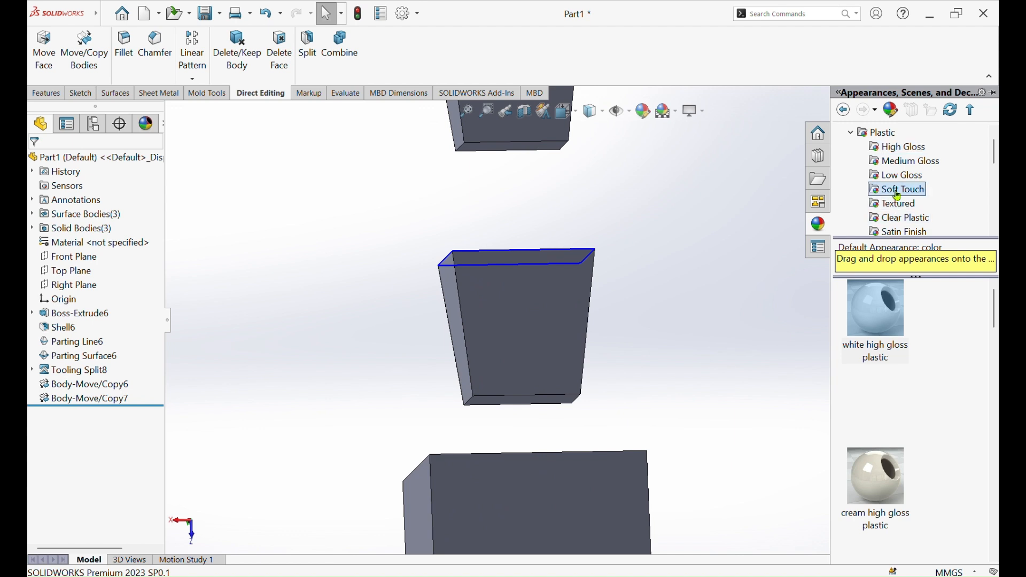
{"action": "left_click_drag", "start_coordinate": [895, 306], "coordinate": [580, 330]}
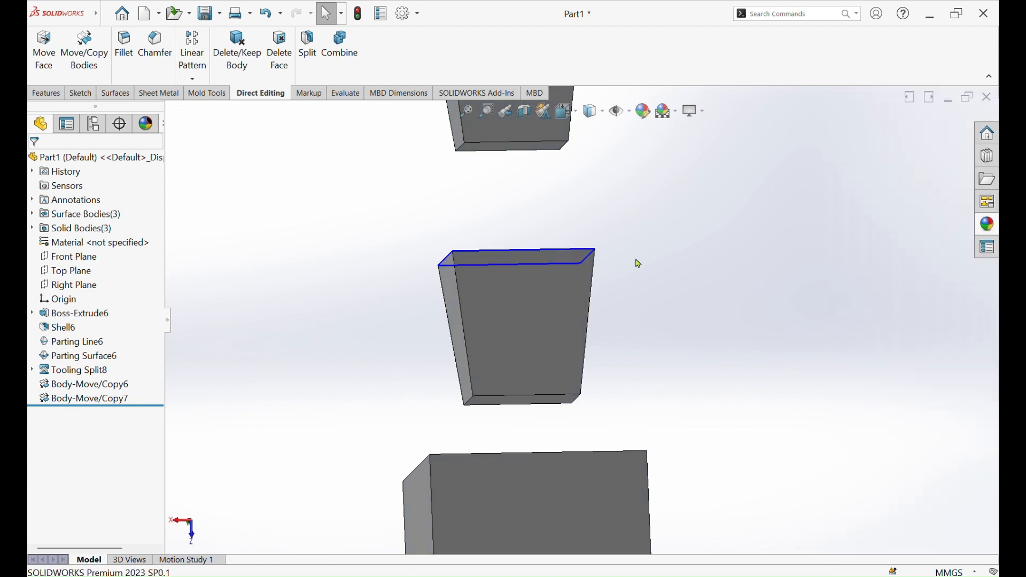
Make four copies of the core, container and cavity bodies along X, spaced about 208 mm apart
{"action": "scroll", "coordinate": [677, 232], "scroll_direction": "up", "scroll_amount": 3}
{"action": "mouse_move", "coordinate": [662, 289]}
{"action": "middle_mouse_down"}
{"action": "mouse_move", "coordinate": [646, 351]}
{"action": "mouse_move", "coordinate": [646, 266]}
{"action": "mouse_move", "coordinate": [521, 374]}
{"action": "mouse_move", "coordinate": [481, 385]}
{"action": "mouse_move", "coordinate": [550, 351]}
{"action": "mouse_move", "coordinate": [614, 269]}
{"action": "mouse_move", "coordinate": [527, 343]}
{"action": "mouse_move", "coordinate": [465, 360]}
{"action": "mouse_move", "coordinate": [618, 294]}
{"action": "mouse_move", "coordinate": [600, 195]}
{"action": "mouse_move", "coordinate": [550, 203]}
{"action": "mouse_move", "coordinate": [694, 251]}
{"action": "mouse_move", "coordinate": [672, 271]}
{"action": "middle_mouse_up"}
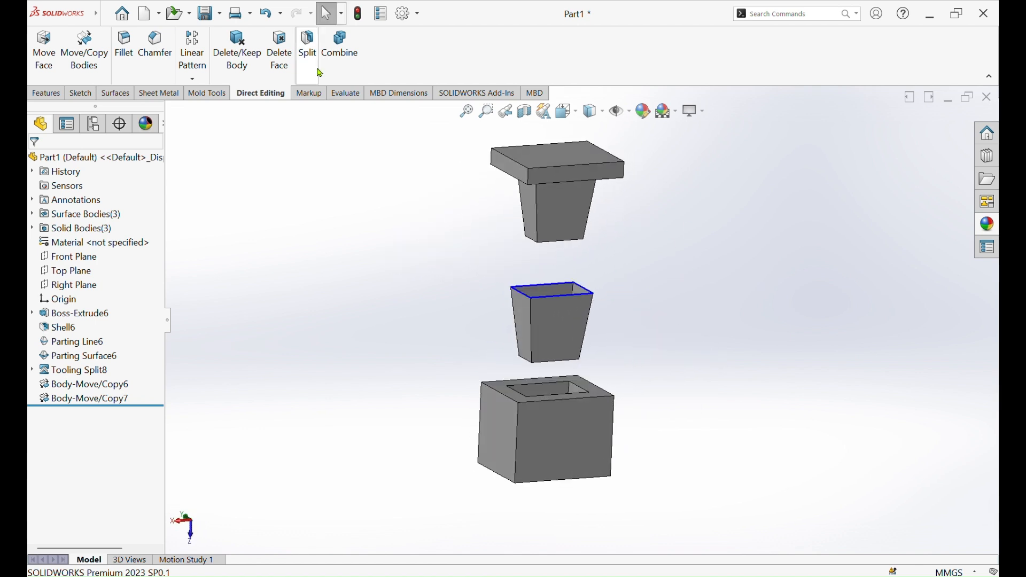
{"action": "left_click", "coordinate": [86, 49]}
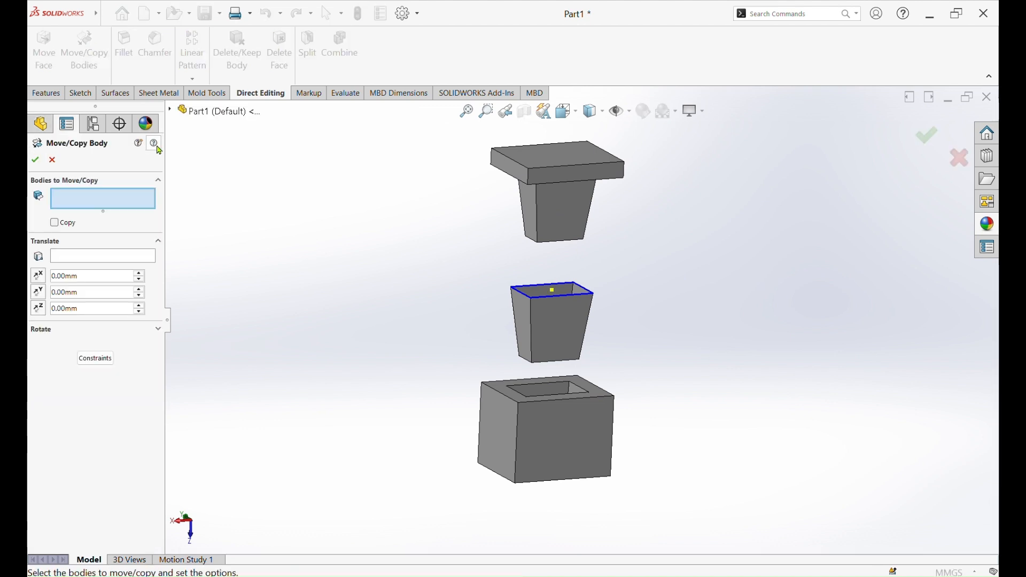
{"action": "left_click", "coordinate": [566, 205]}
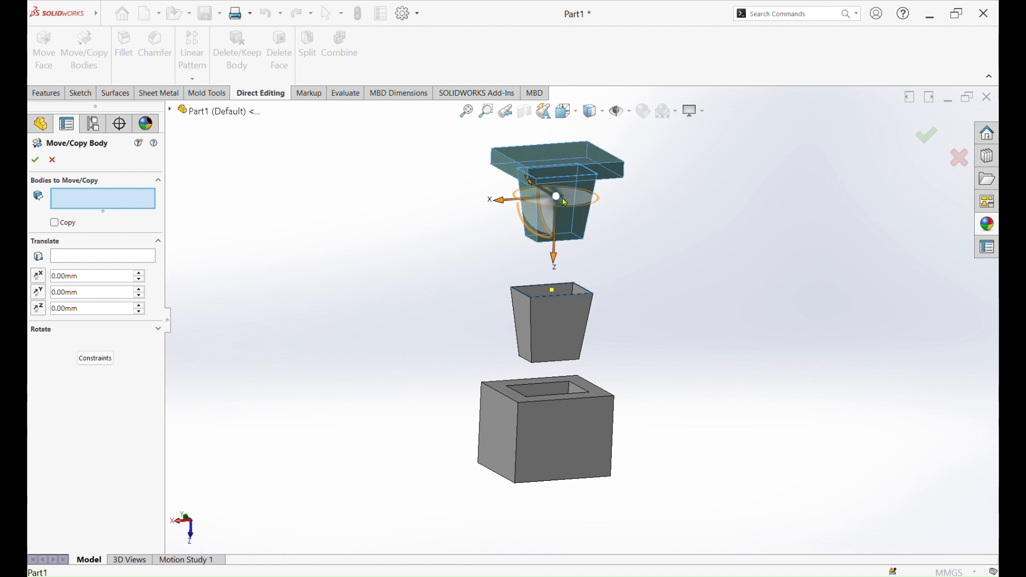
{"action": "left_click", "coordinate": [561, 319]}
{"action": "left_click", "coordinate": [562, 438]}
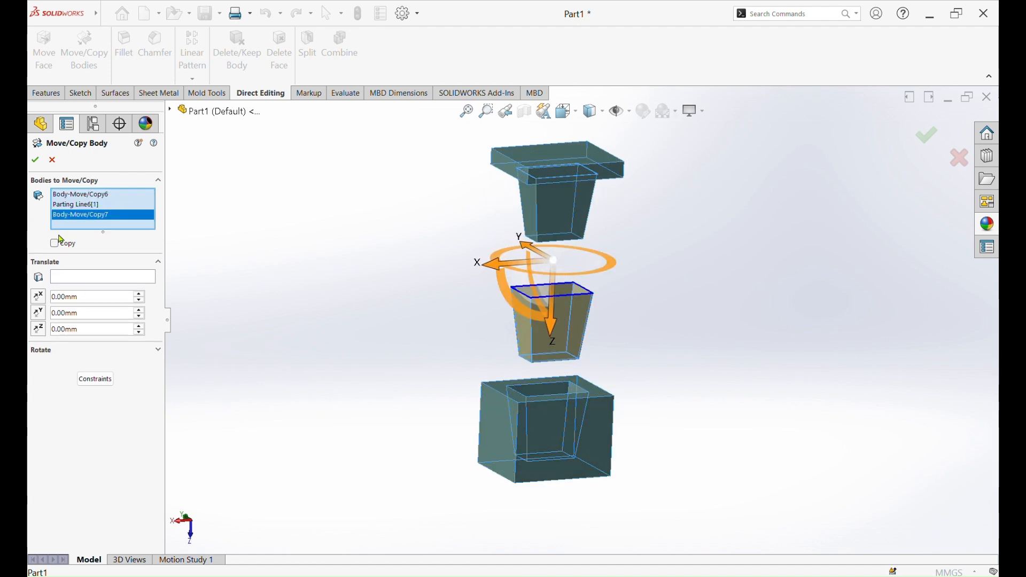
{"action": "left_click", "coordinate": [56, 245]}
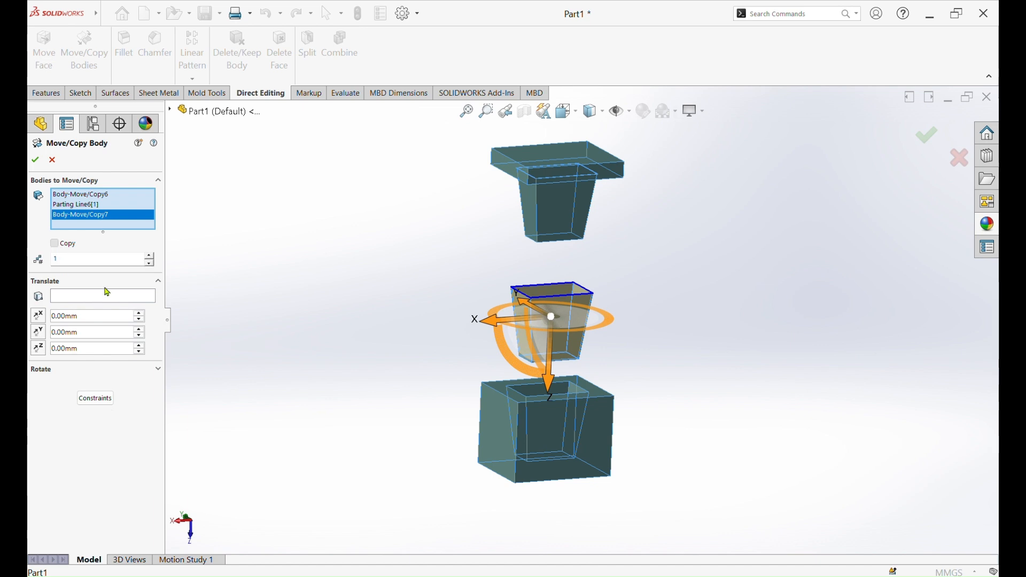
{"action": "left_click", "coordinate": [152, 261]}
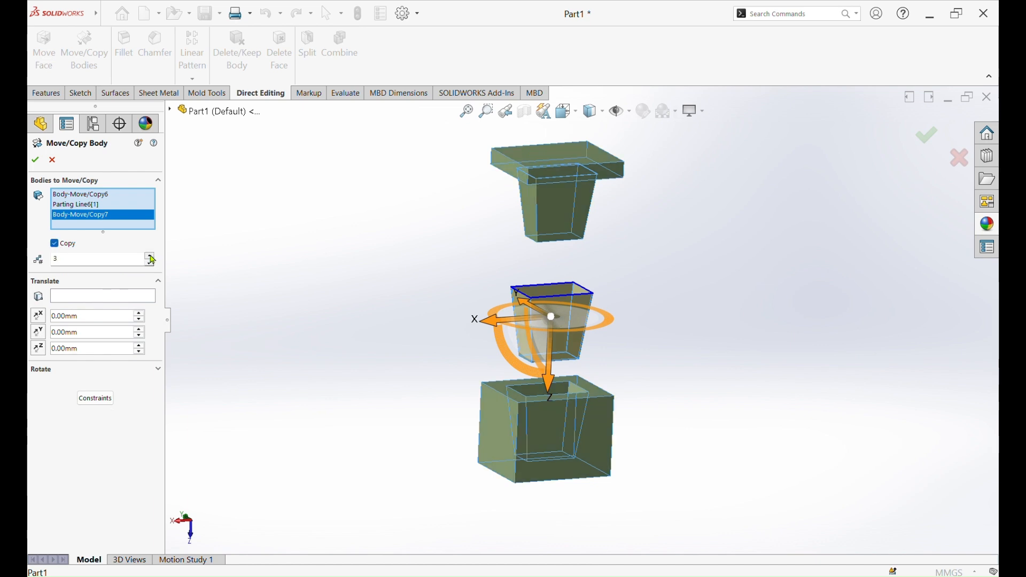
{"action": "left_click", "coordinate": [152, 257]}
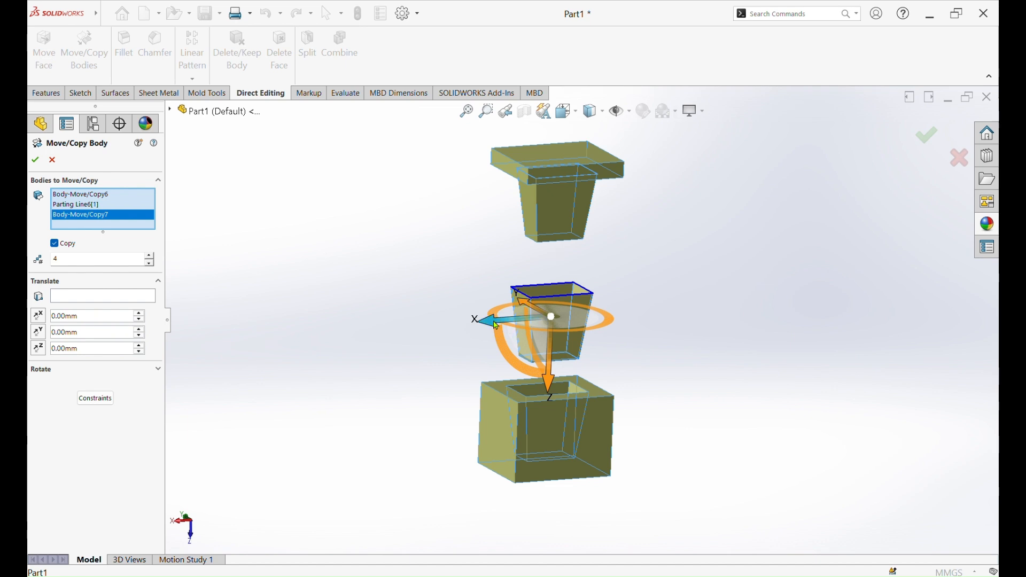
{"action": "mouse_move", "coordinate": [481, 321]}
{"action": "left_mouse_down"}
{"action": "mouse_move", "coordinate": [376, 348]}
{"action": "mouse_move", "coordinate": [405, 350]}
{"action": "left_mouse_up"}
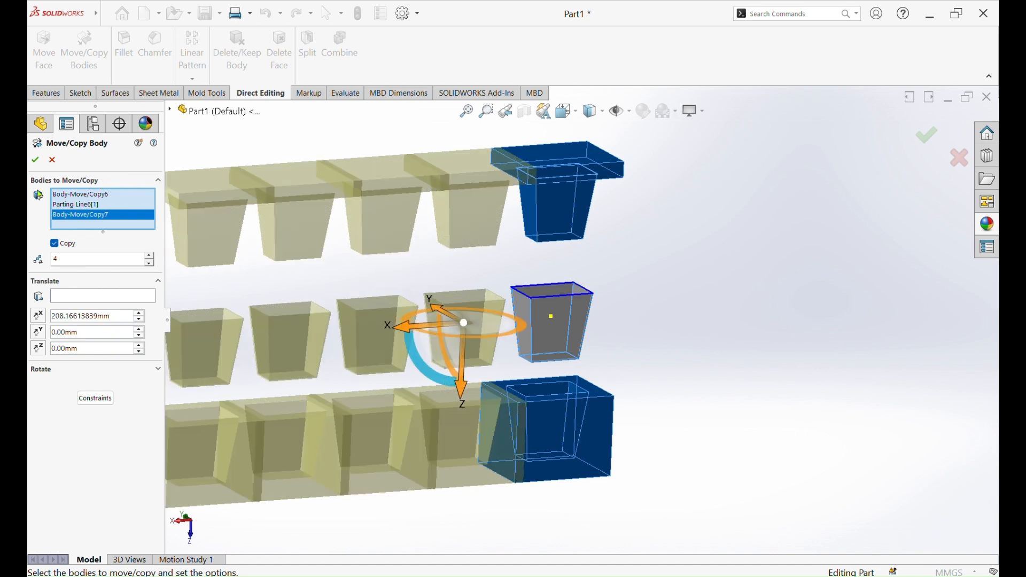
{"action": "left_click", "coordinate": [37, 160]}
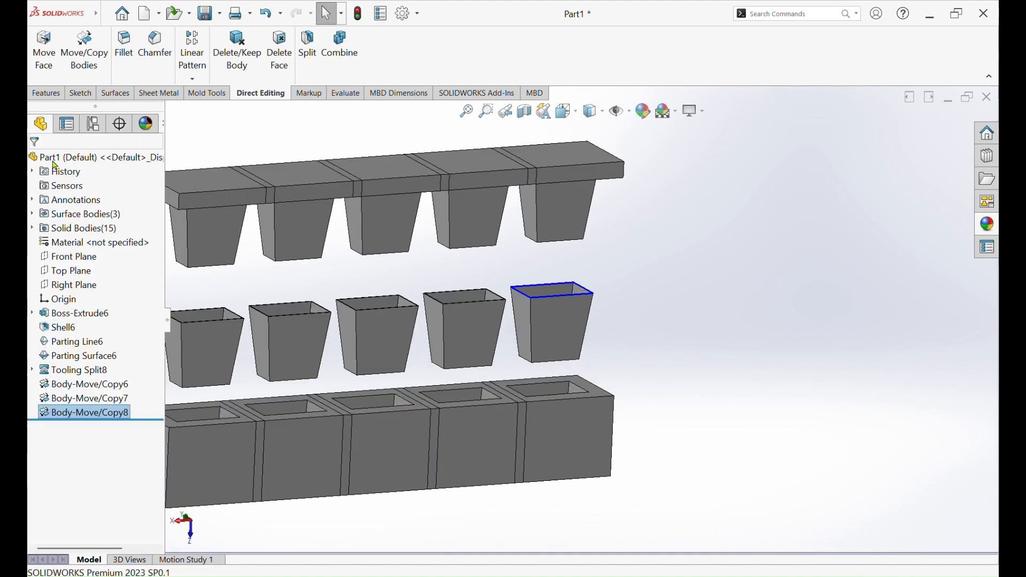
Combine the five core bodies into a single body with the Add operation
{"action": "scroll", "coordinate": [609, 283], "scroll_direction": "up", "scroll_amount": 3}
{"action": "middle_click_drag", "start_coordinate": [638, 266], "coordinate": [410, 323]}
{"action": "scroll", "coordinate": [441, 359], "scroll_direction": "down", "scroll_amount": 2}
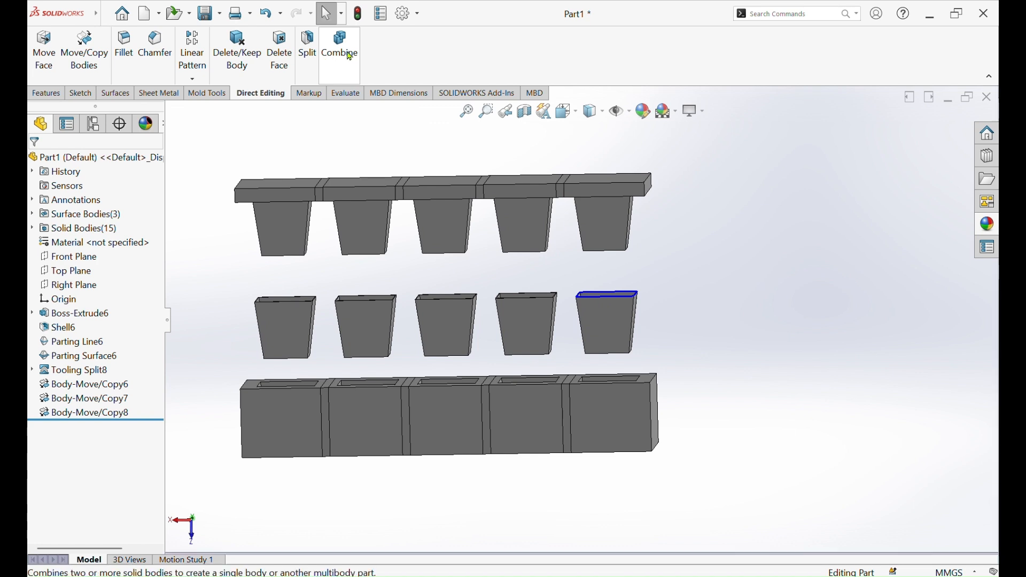
{"action": "left_click", "coordinate": [350, 53]}
{"action": "left_click", "coordinate": [284, 224]}
{"action": "left_click", "coordinate": [364, 224]}
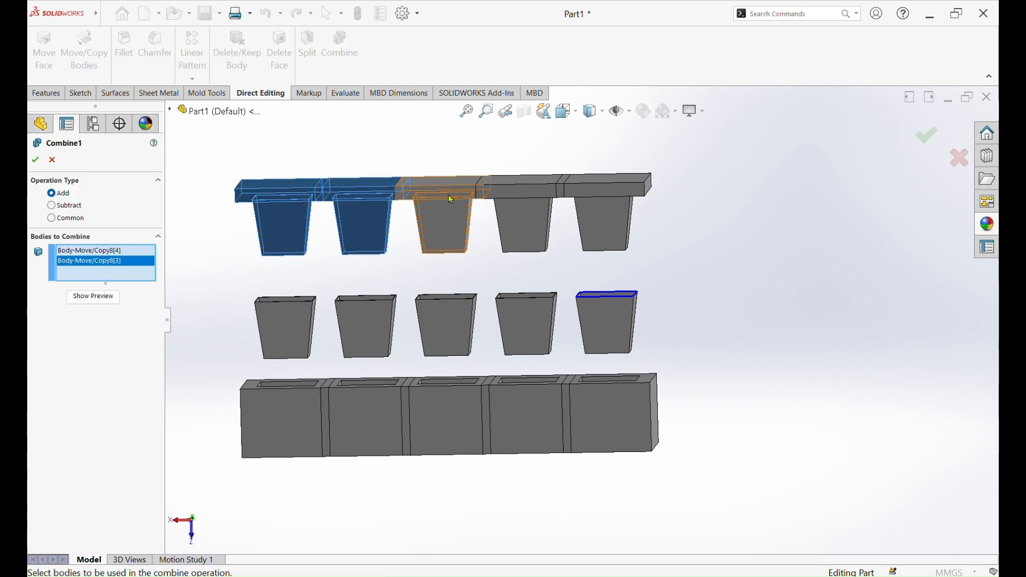
{"action": "left_click", "coordinate": [439, 208]}
{"action": "left_click", "coordinate": [521, 213]}
{"action": "left_click", "coordinate": [604, 216]}
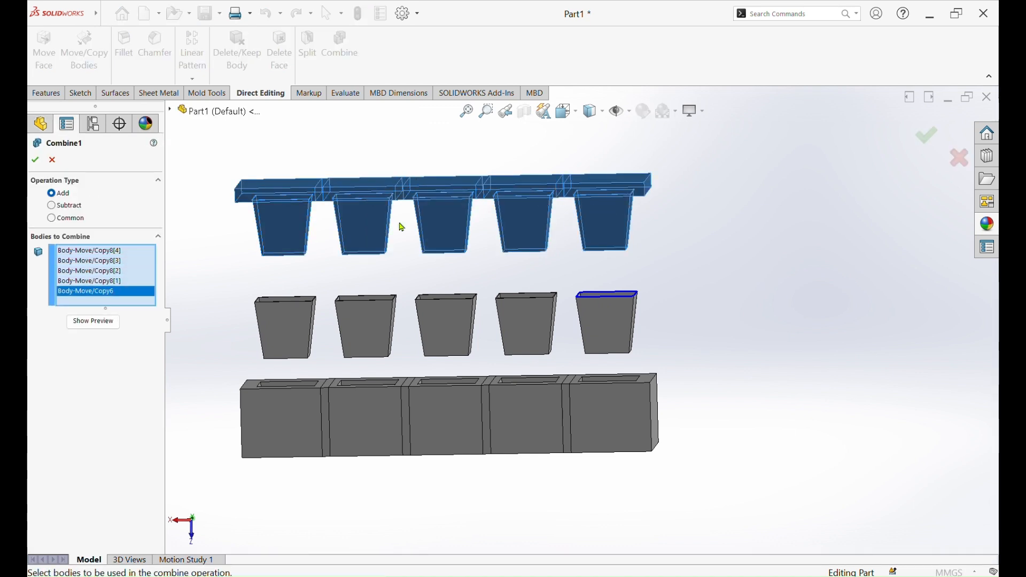
{"action": "left_click", "coordinate": [35, 160]}
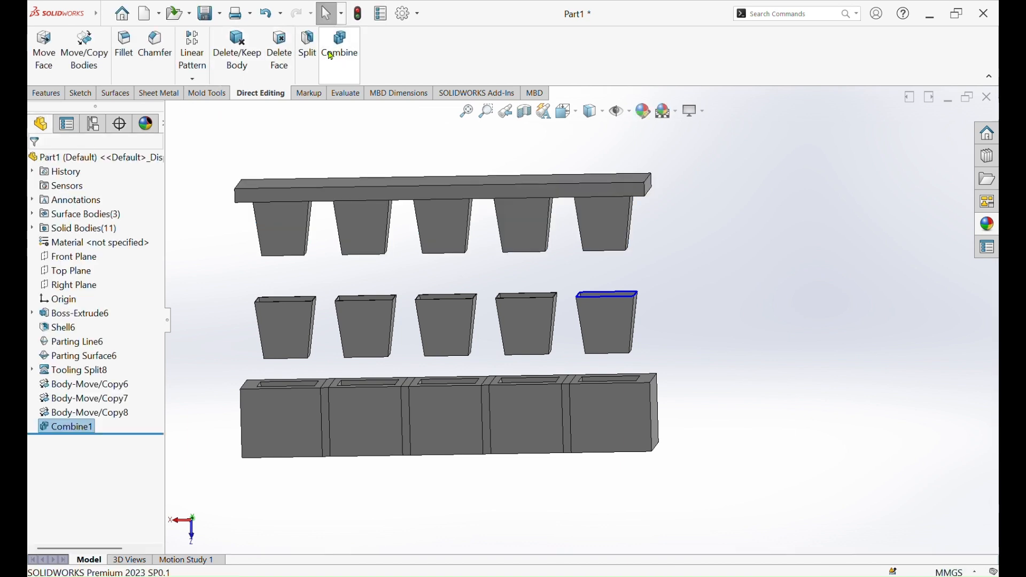
Combine the five cavity blocks into a single body with the Add operation
{"action": "left_click", "coordinate": [339, 47]}
{"action": "left_click", "coordinate": [286, 424]}
{"action": "left_click", "coordinate": [354, 415]}
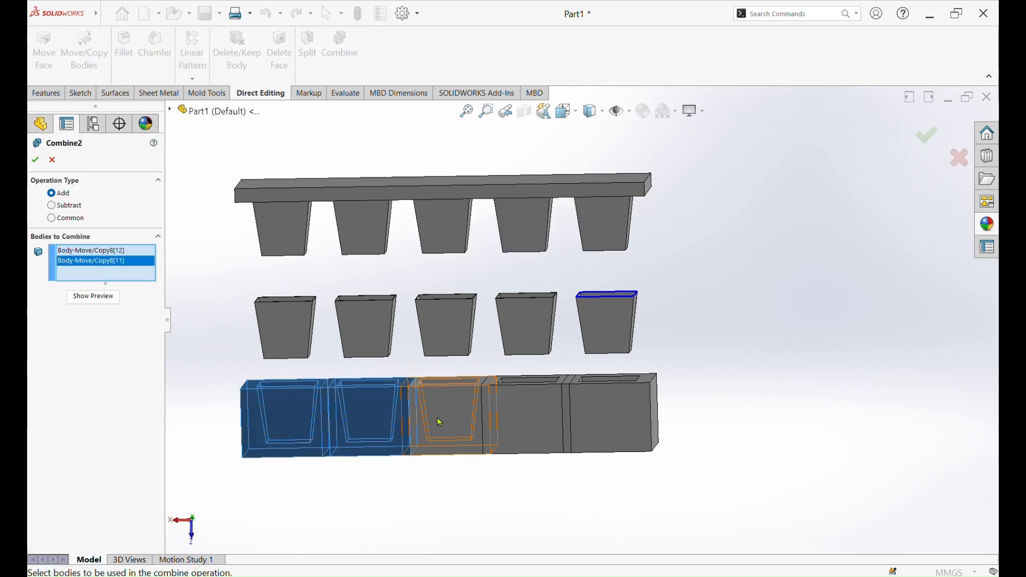
{"action": "left_click", "coordinate": [424, 419]}
{"action": "left_click", "coordinate": [542, 427]}
{"action": "left_click", "coordinate": [615, 425]}
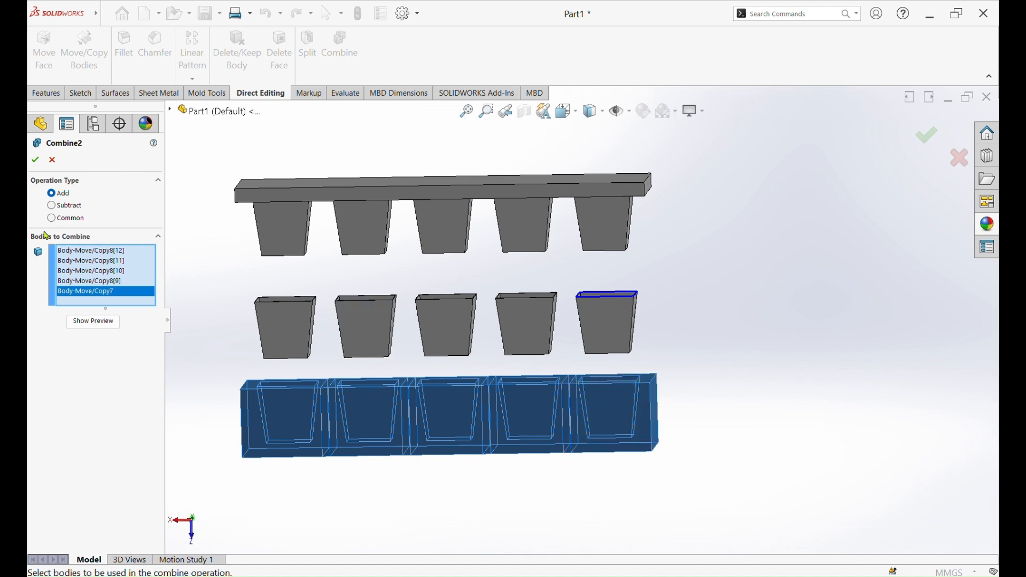
{"action": "left_click", "coordinate": [41, 159]}
Set up a body copy of the combined core, the combined cavity block and all five containers, with 4 copies
{"action": "middle_click_drag", "start_coordinate": [704, 313], "coordinate": [644, 345]}
{"action": "left_click", "coordinate": [78, 56]}
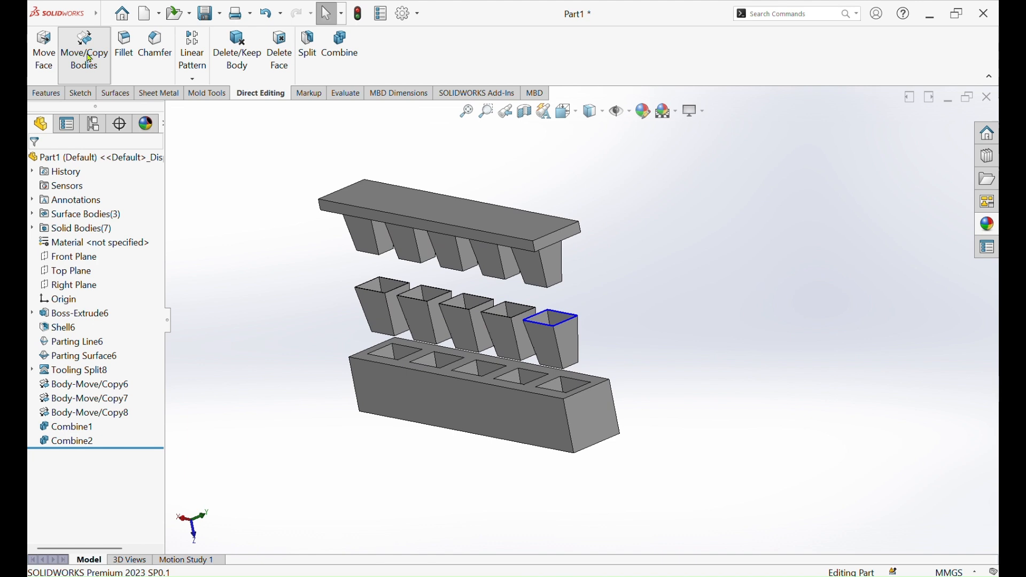
{"action": "left_click", "coordinate": [432, 216]}
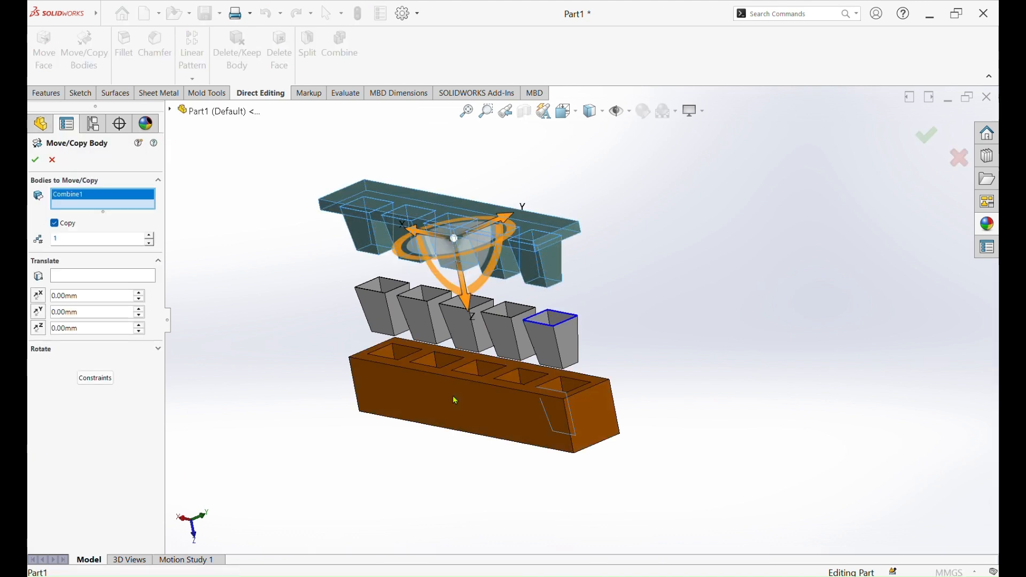
{"action": "left_click", "coordinate": [455, 399]}
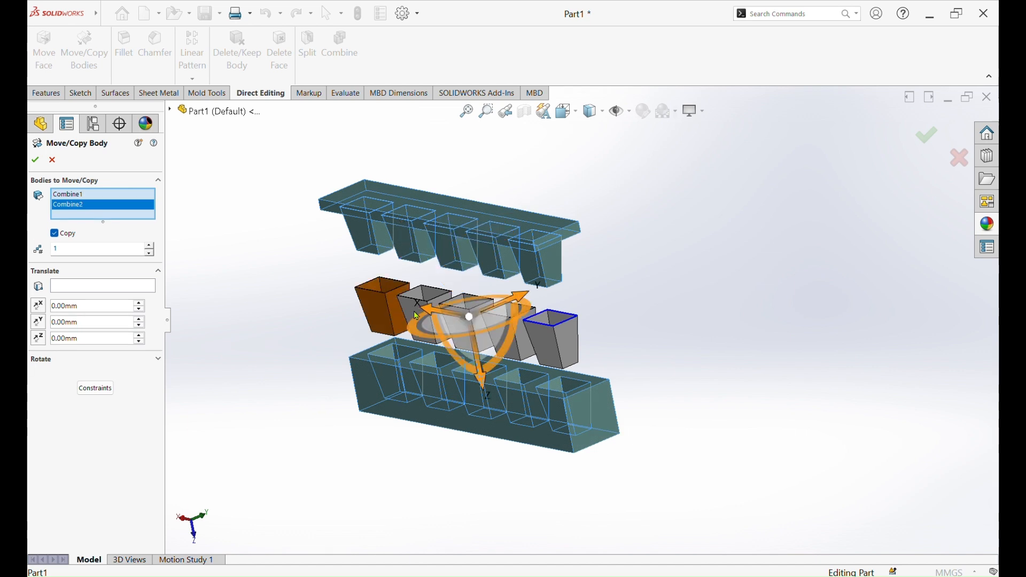
{"action": "left_click", "coordinate": [387, 307]}
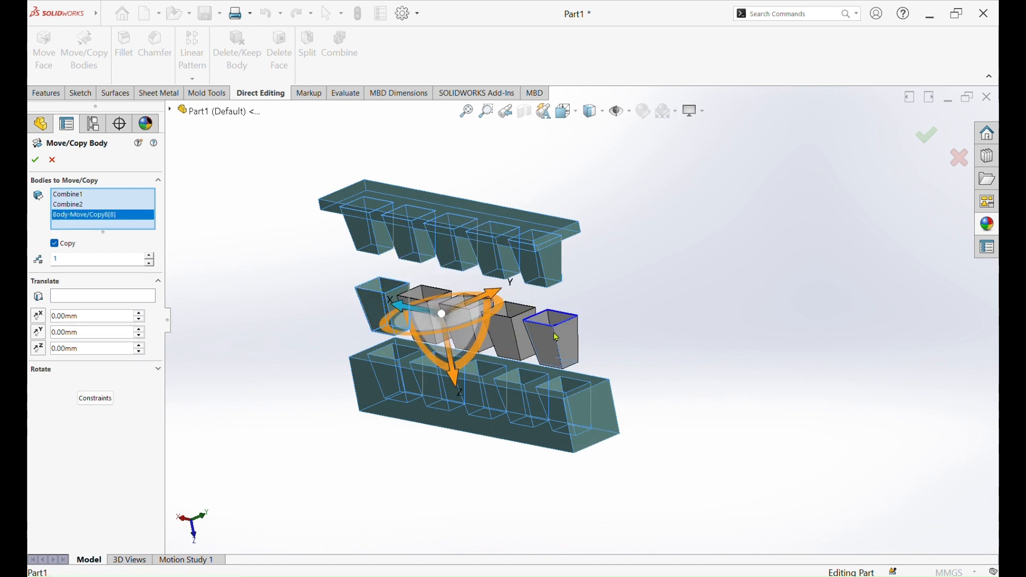
{"action": "left_click", "coordinate": [556, 338]}
{"action": "left_click", "coordinate": [477, 335]}
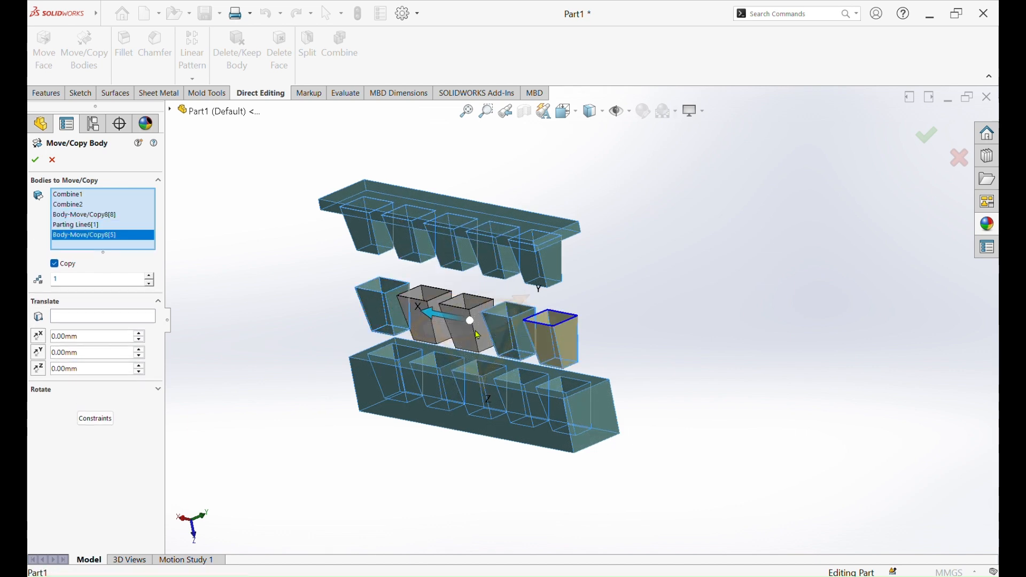
{"action": "left_click", "coordinate": [433, 302]}
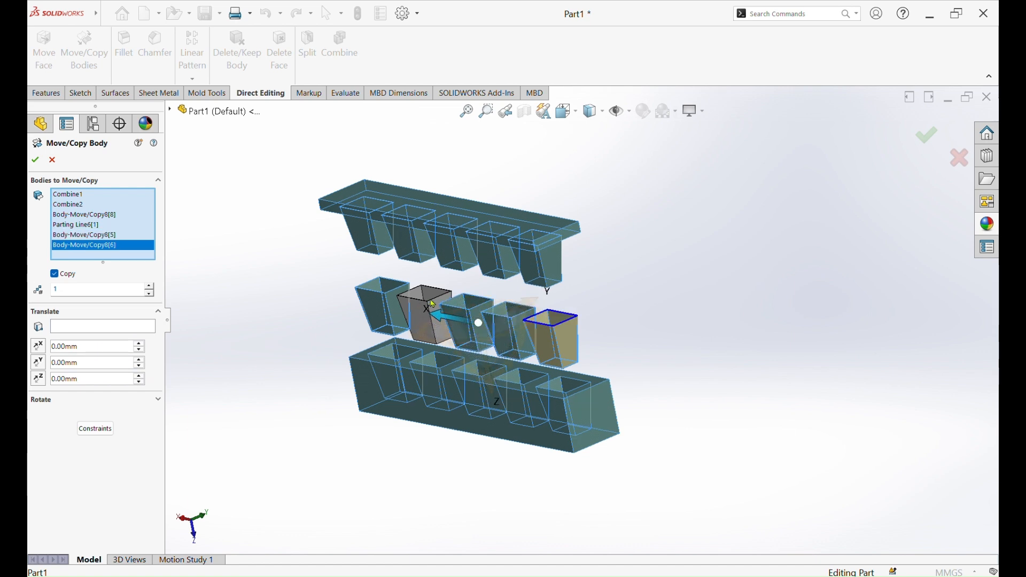
{"action": "left_click", "coordinate": [437, 309]}
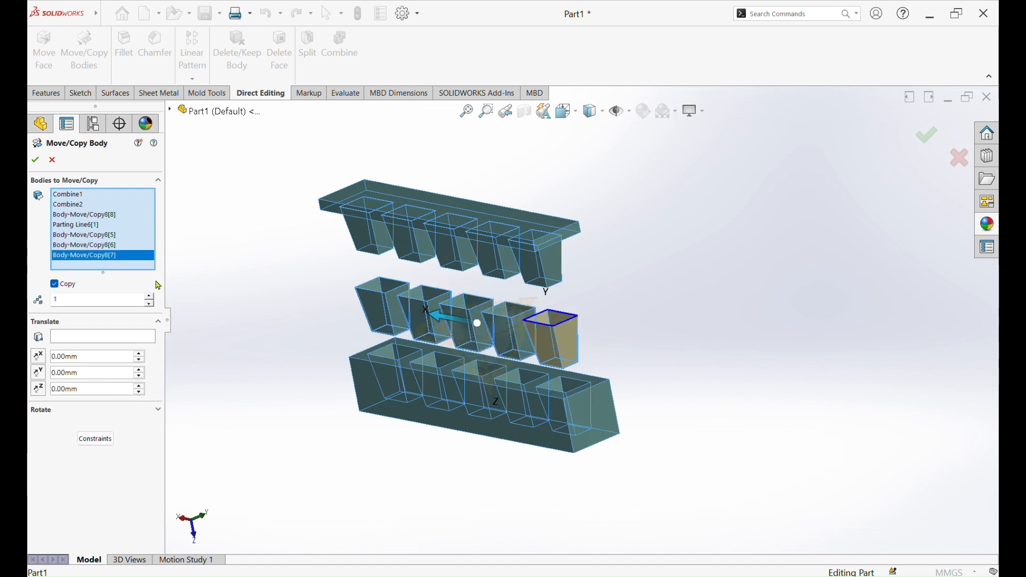
{"action": "left_click", "coordinate": [151, 297]}
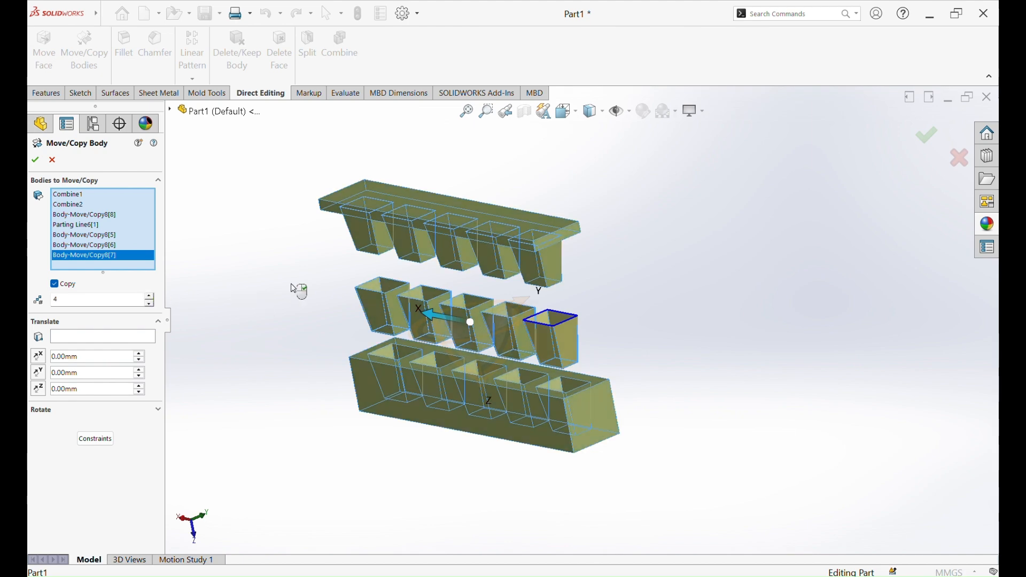
Space the four copies 180 mm apart along Y and create them
{"action": "middle_click_drag", "start_coordinate": [282, 273], "coordinate": [280, 266]}
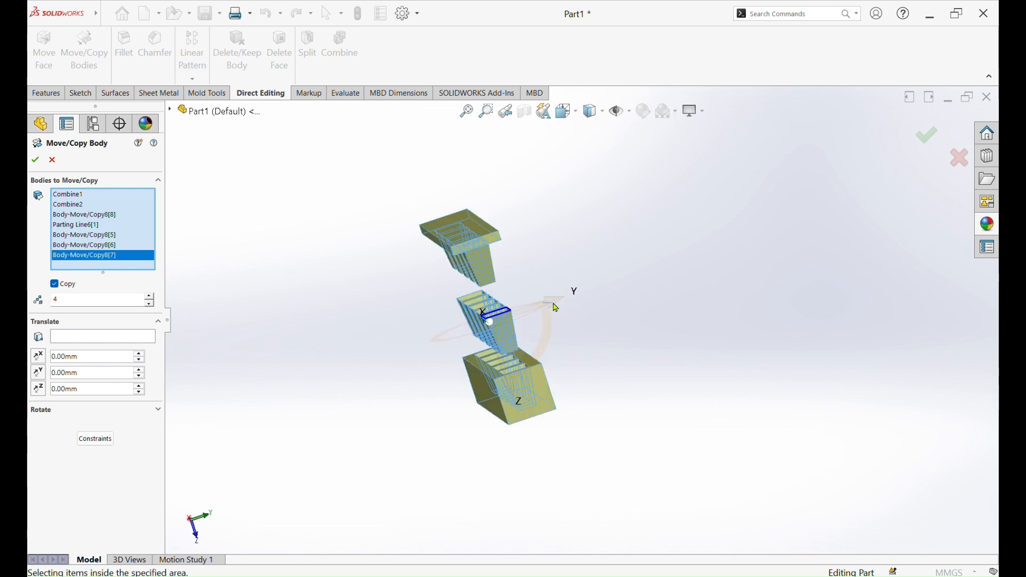
{"action": "middle_click_drag", "start_coordinate": [655, 274], "coordinate": [506, 374]}
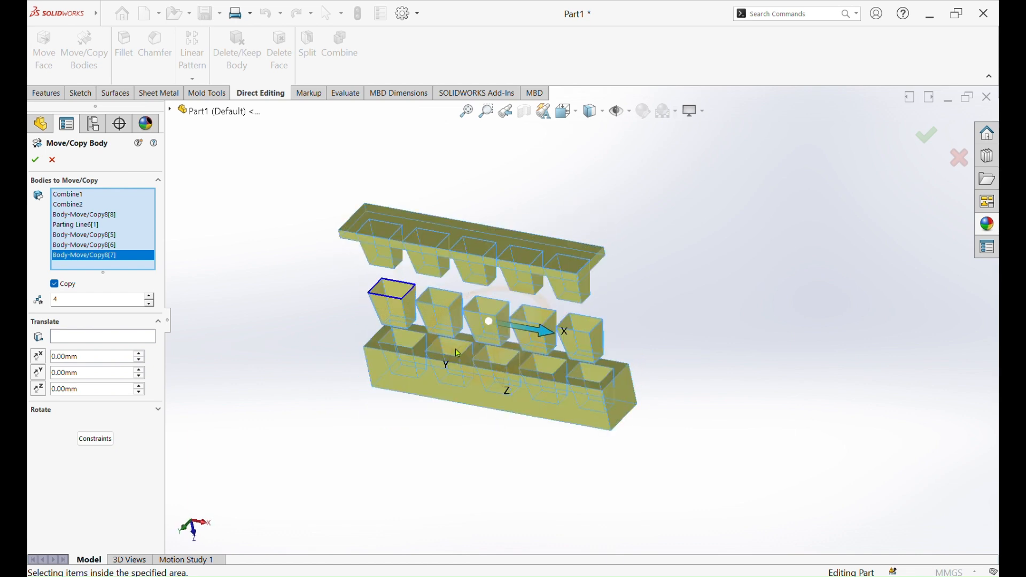
{"action": "middle_click_drag", "start_coordinate": [430, 336], "coordinate": [426, 360]}
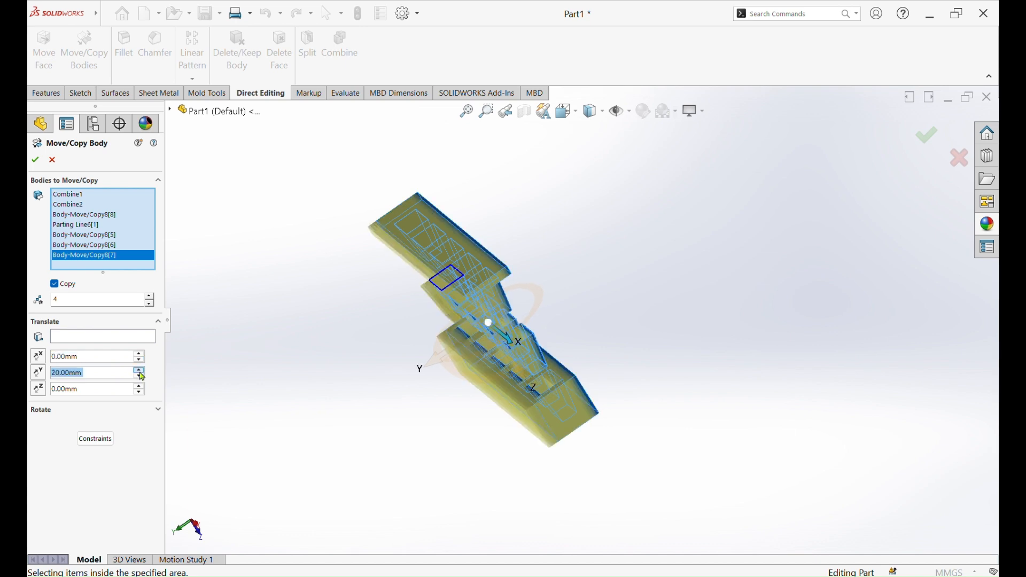
{"action": "left_click", "coordinate": [141, 375]}
{"action": "left_click", "coordinate": [141, 371]}
{"action": "left_click", "coordinate": [141, 371]}
{"action": "left_click", "coordinate": [141, 371]}
{"action": "left_click", "coordinate": [141, 371]}
{"action": "left_click", "coordinate": [141, 371]}
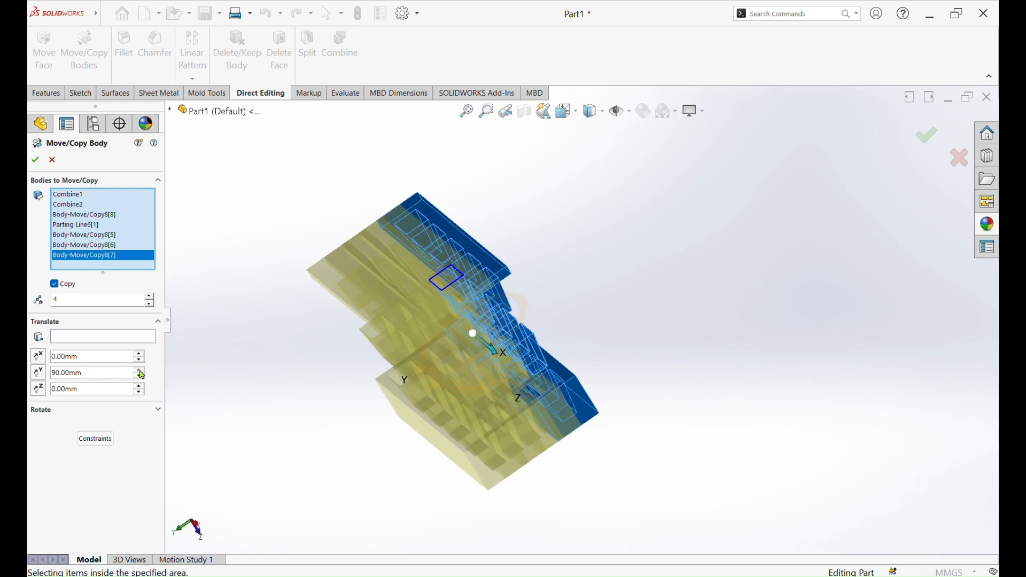
{"action": "left_click", "coordinate": [141, 373]}
{"action": "left_click", "coordinate": [141, 372]}
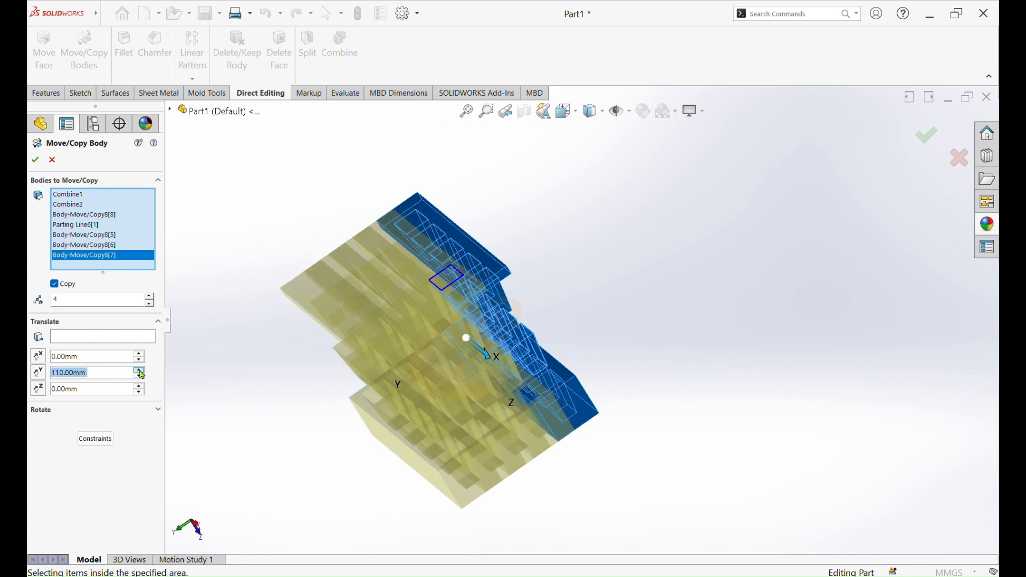
{"action": "left_click", "coordinate": [141, 372]}
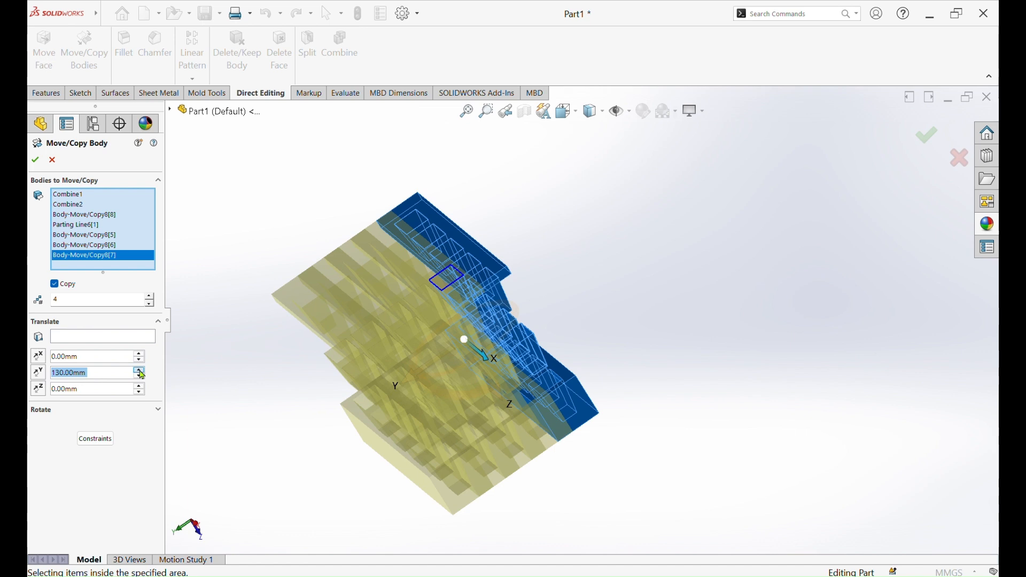
{"action": "left_click", "coordinate": [141, 373]}
{"action": "left_click", "coordinate": [141, 372]}
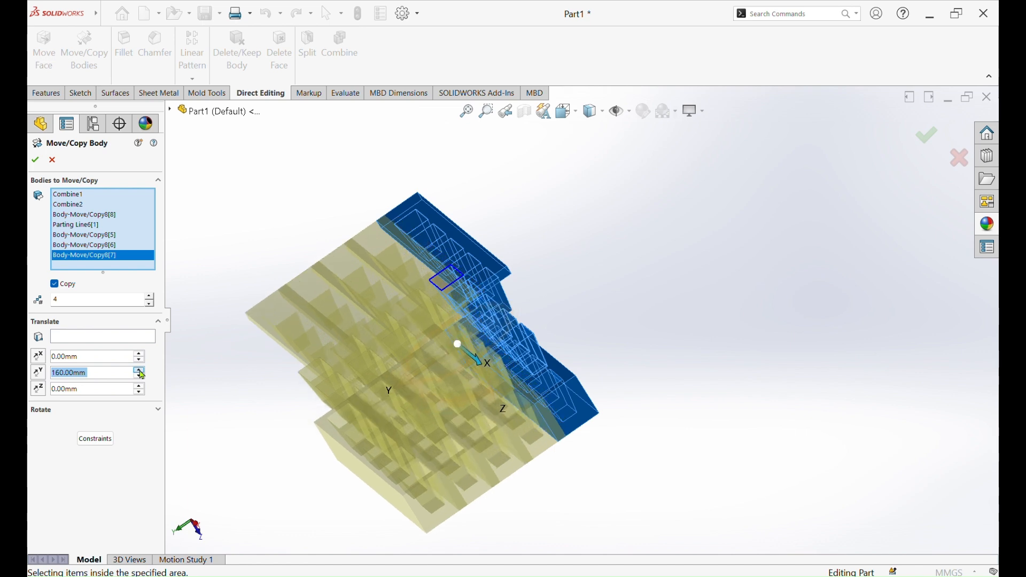
{"action": "left_click", "coordinate": [141, 373]}
{"action": "left_click", "coordinate": [141, 372]}
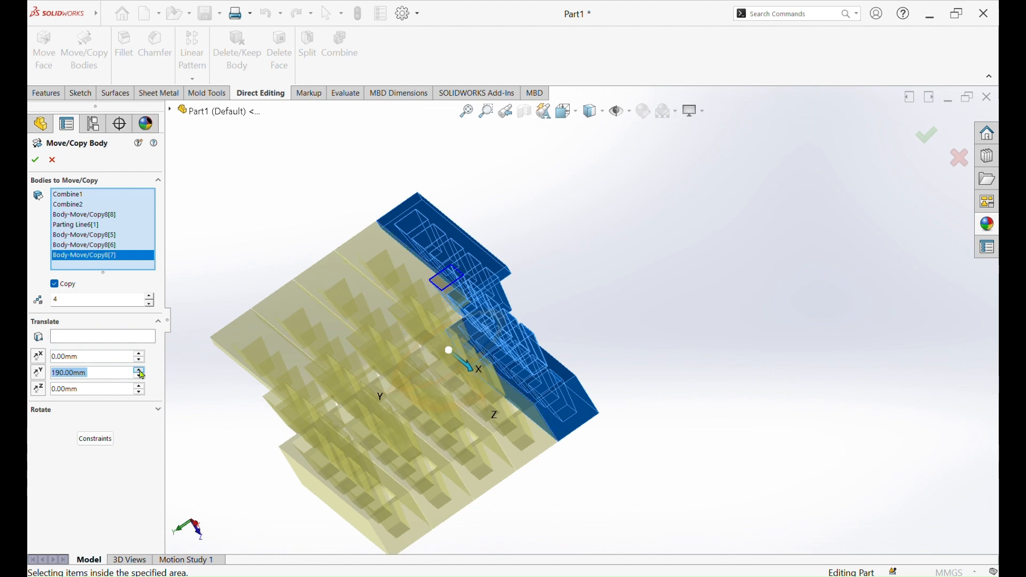
{"action": "middle_click_drag", "start_coordinate": [337, 200], "coordinate": [361, 260]}
{"action": "scroll", "coordinate": [261, 331], "scroll_direction": "down", "scroll_amount": 3}
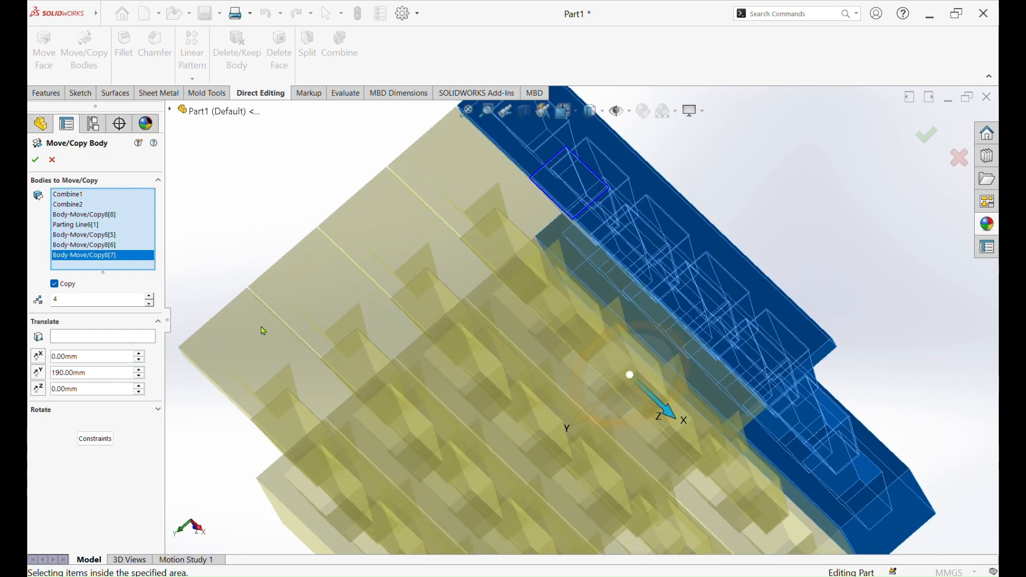
{"action": "scroll", "coordinate": [267, 331], "scroll_direction": "down", "scroll_amount": 4}
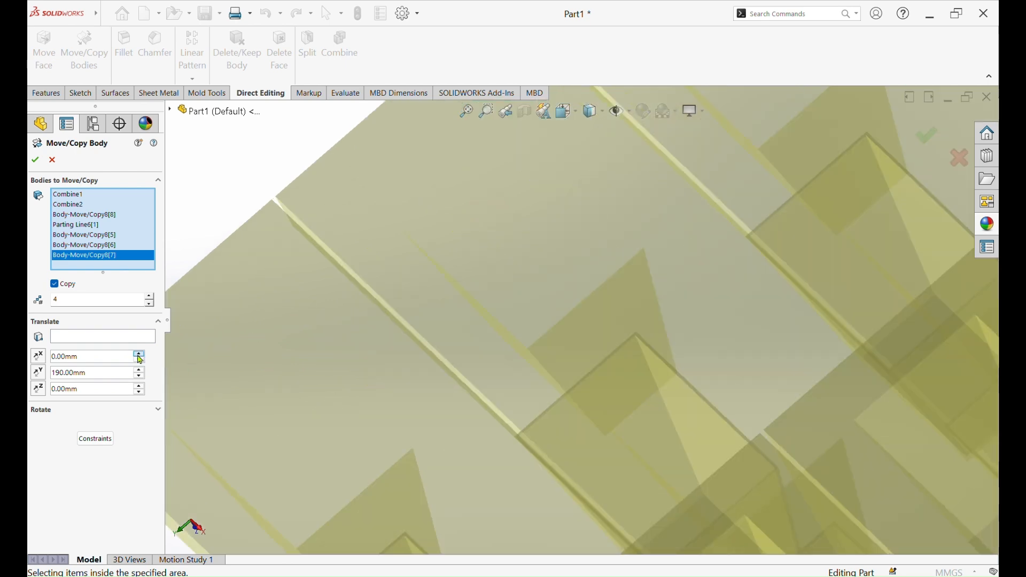
{"action": "left_click", "coordinate": [140, 377]}
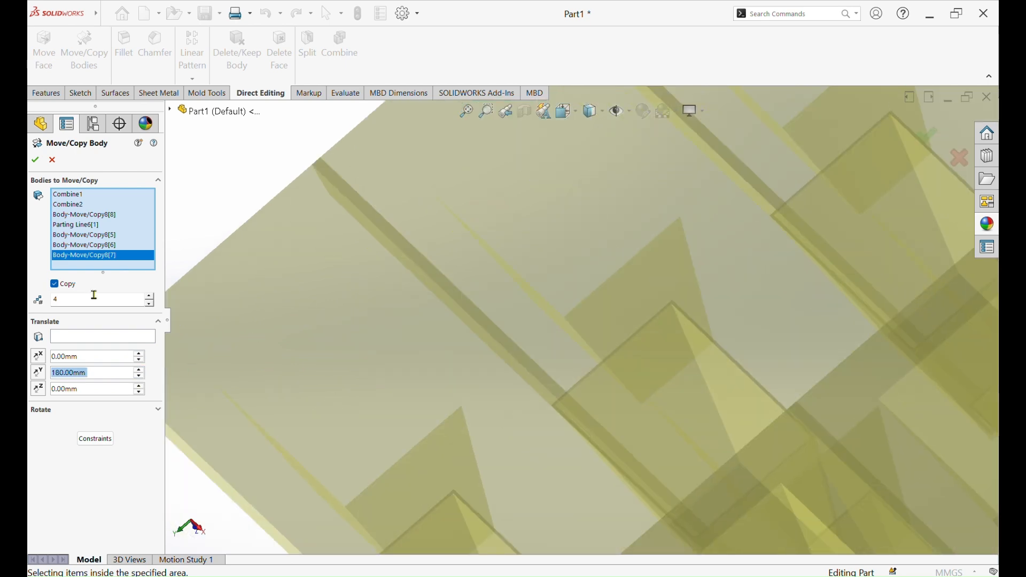
{"action": "left_click", "coordinate": [36, 161]}
Combine the original core row and its four copies into one core plate with the Add operation
{"action": "scroll", "coordinate": [554, 212], "scroll_direction": "up", "scroll_amount": 5}
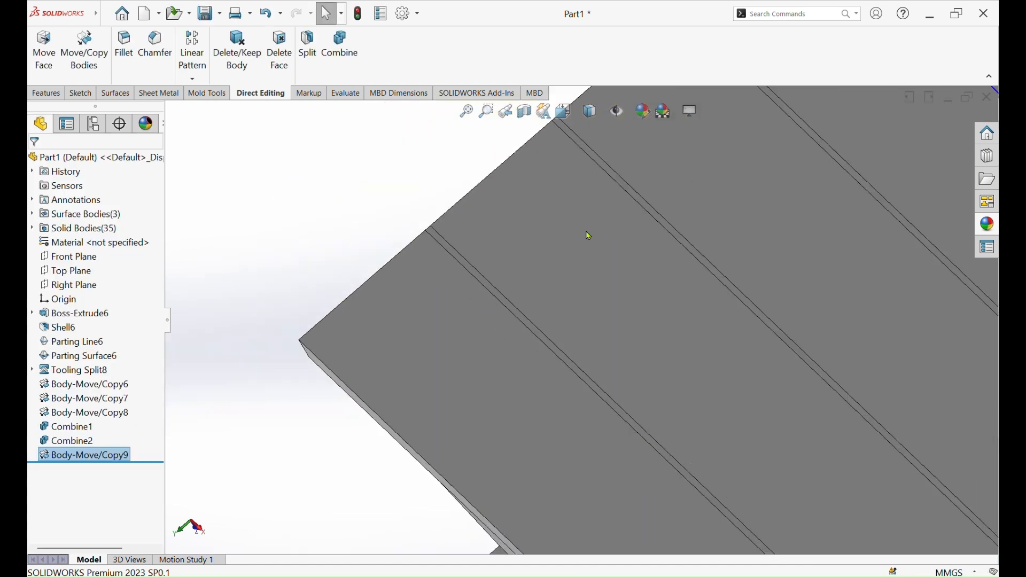
{"action": "left_click", "coordinate": [340, 46]}
{"action": "left_click", "coordinate": [806, 156]}
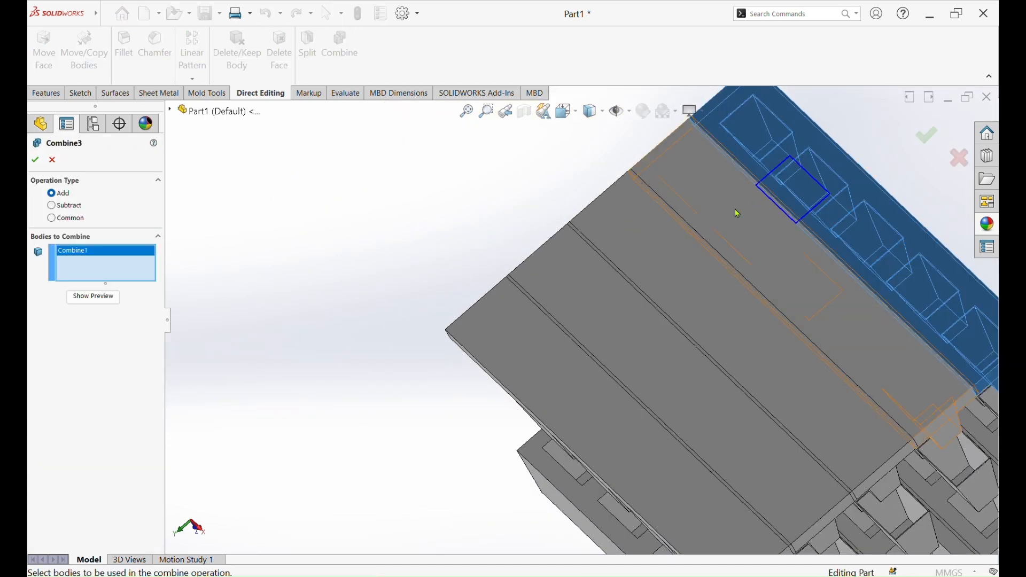
{"action": "left_click", "coordinate": [706, 234]}
{"action": "left_click", "coordinate": [644, 271]}
{"action": "left_click", "coordinate": [574, 320]}
{"action": "left_click", "coordinate": [539, 353]}
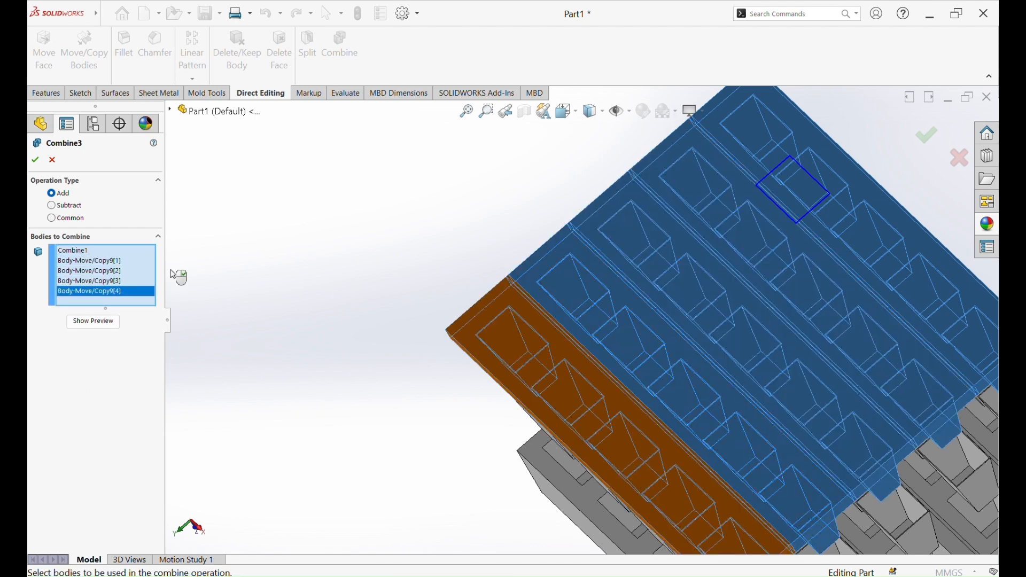
{"action": "left_click", "coordinate": [36, 164]}
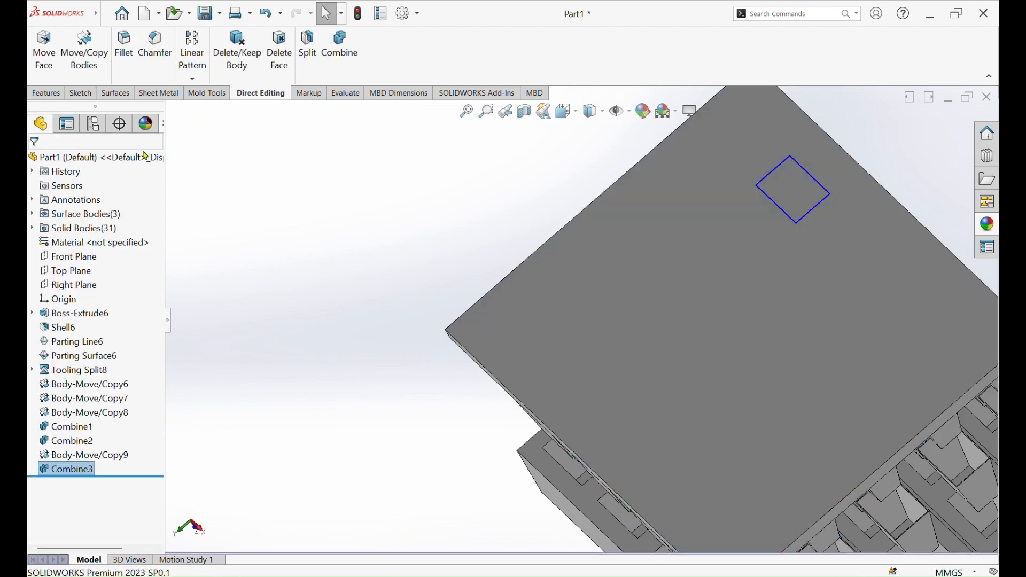
Combine the original cavity row and its four copies into one cavity block with the Add operation
{"action": "scroll", "coordinate": [432, 188], "scroll_direction": "up", "scroll_amount": 3}
{"action": "middle_click_drag", "start_coordinate": [617, 282], "coordinate": [892, 143]}
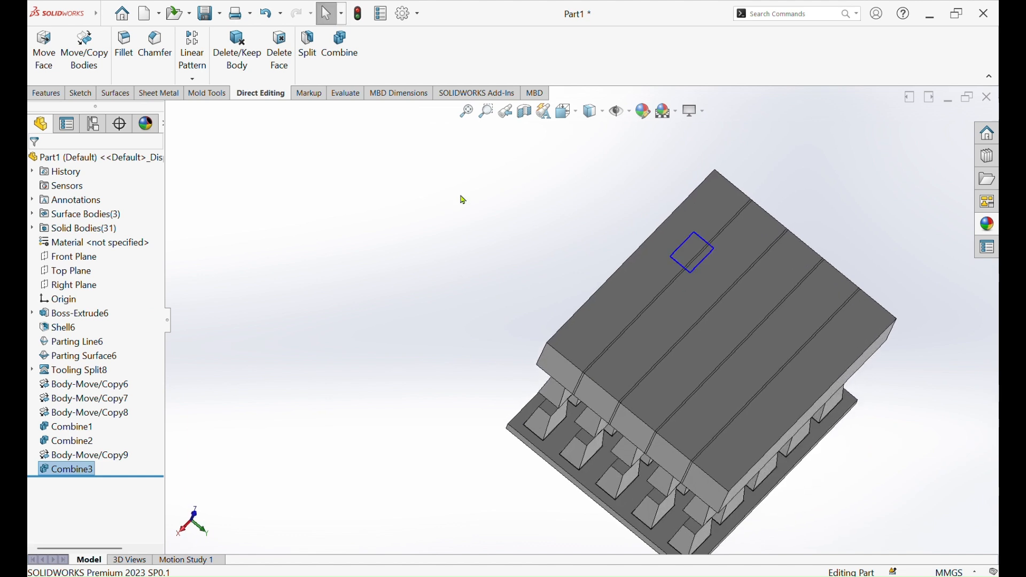
{"action": "left_click", "coordinate": [340, 44]}
{"action": "left_click", "coordinate": [633, 278]}
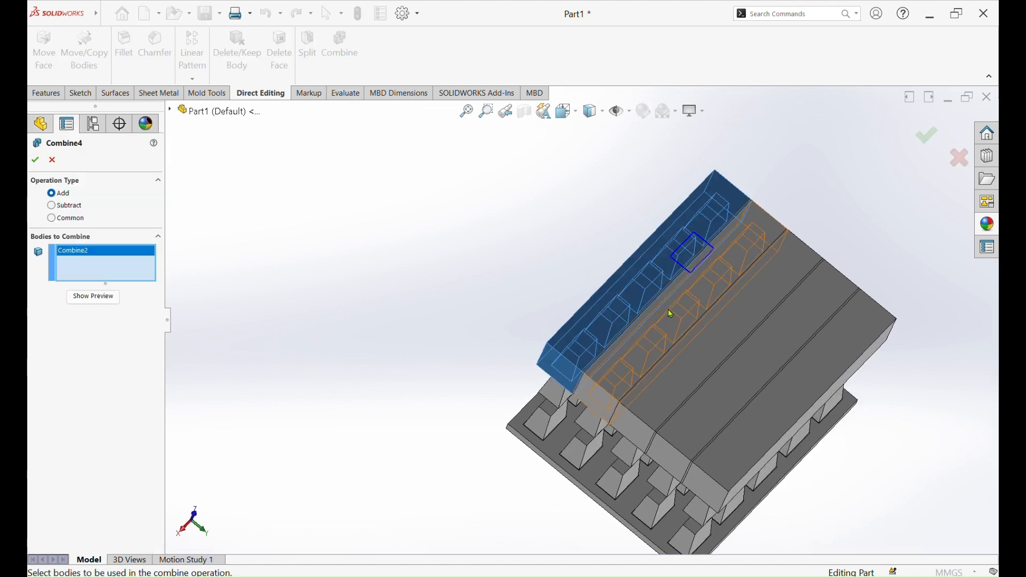
{"action": "left_click", "coordinate": [669, 314]}
{"action": "left_click", "coordinate": [706, 344]}
{"action": "left_click", "coordinate": [739, 374]}
{"action": "left_click", "coordinate": [764, 412]}
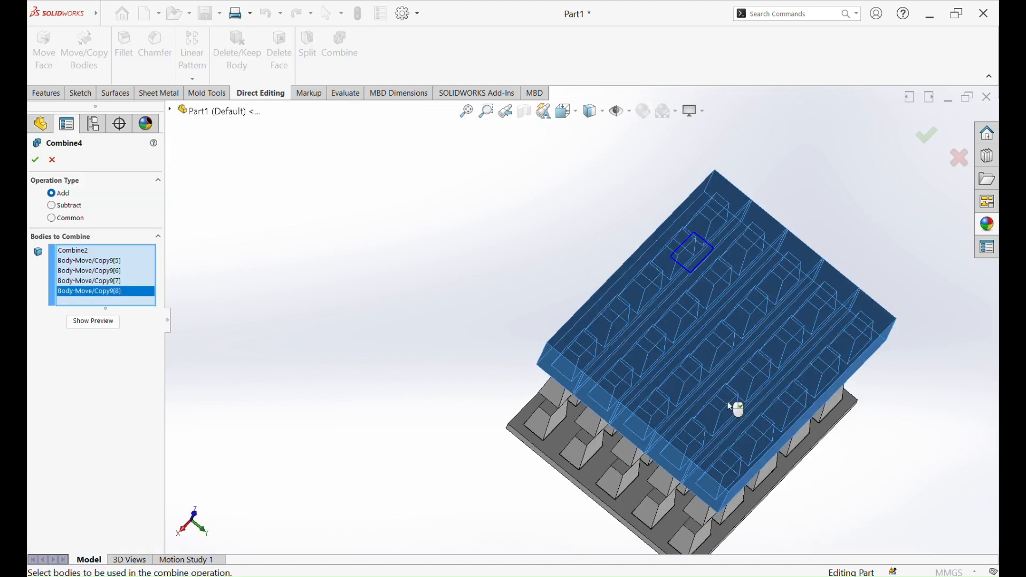
{"action": "left_click", "coordinate": [38, 160]}
Start a new sketch on the large flat outer face of the combined core plate
{"action": "scroll", "coordinate": [634, 324], "scroll_direction": "up", "scroll_amount": 2}
{"action": "middle_click_drag", "start_coordinate": [718, 323], "coordinate": [797, 83]}
{"action": "middle_click_drag", "start_coordinate": [586, 524], "coordinate": [664, 210]}
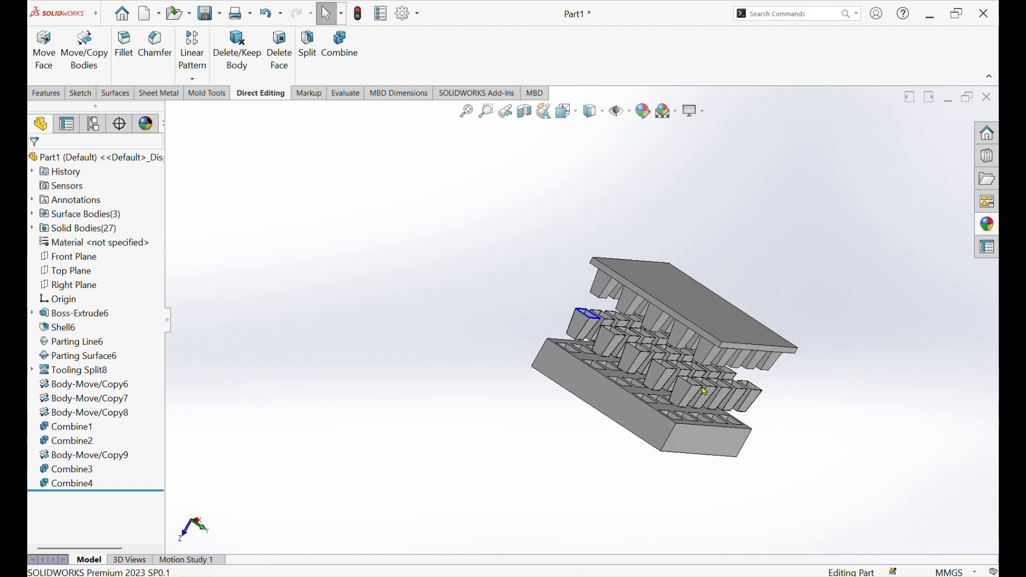
{"action": "scroll", "coordinate": [703, 390], "scroll_direction": "down", "scroll_amount": 4}
{"action": "middle_click_drag", "start_coordinate": [703, 284], "coordinate": [603, 213]}
{"action": "left_click", "coordinate": [604, 214]}
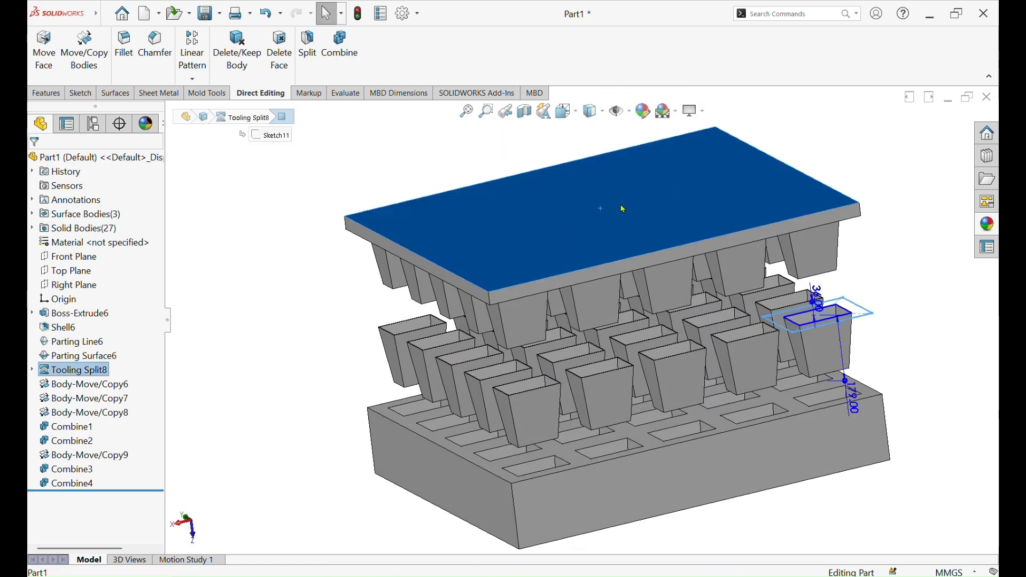
{"action": "left_click", "coordinate": [645, 184]}
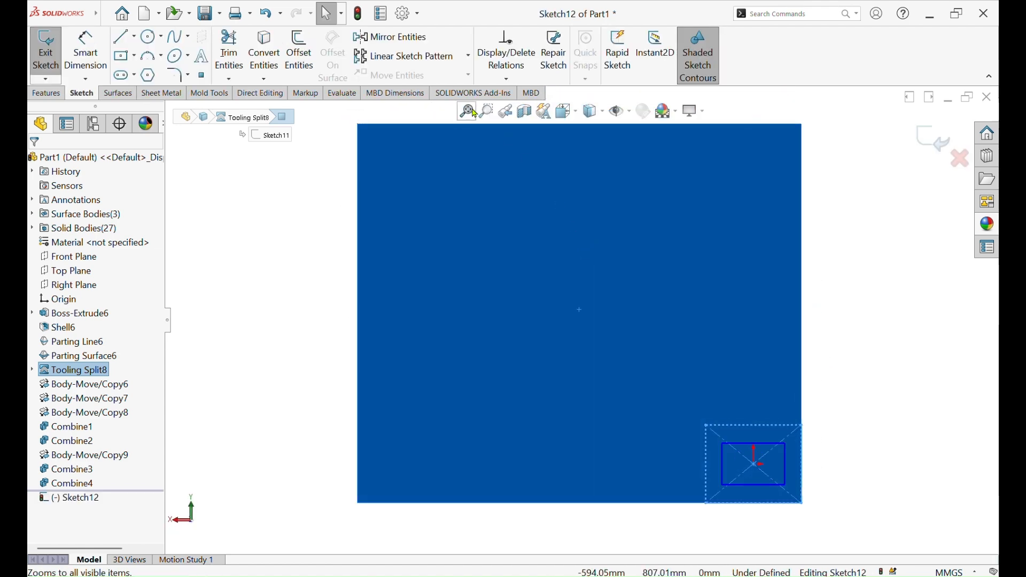
Sketch a corner rectangle about 1273 by 1090 mm that encloses the whole core plate outline
{"action": "left_click", "coordinate": [121, 57]}
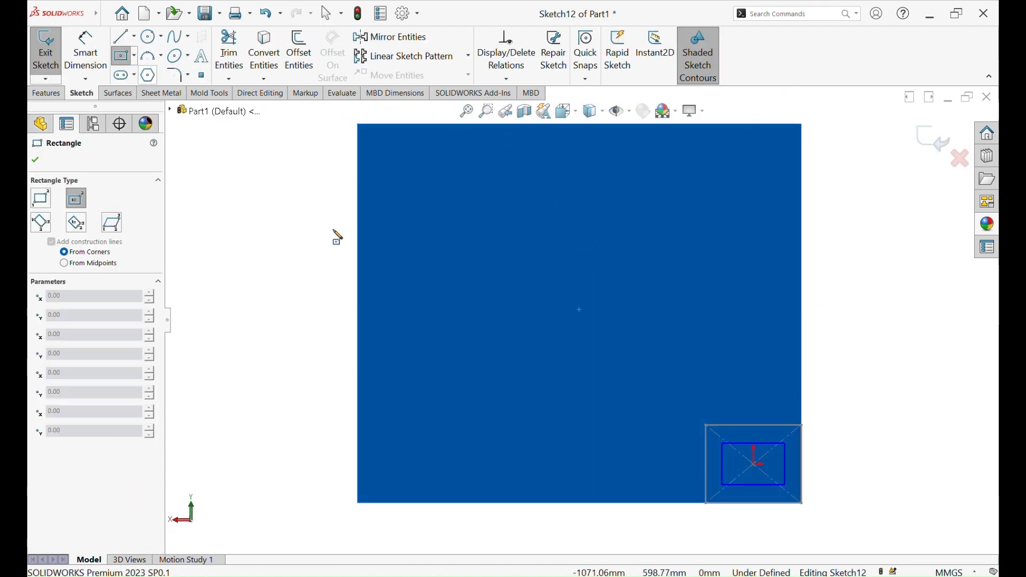
{"action": "scroll", "coordinate": [584, 317], "scroll_direction": "up", "scroll_amount": 1}
{"action": "scroll", "coordinate": [583, 317], "scroll_direction": "up", "scroll_amount": 1}
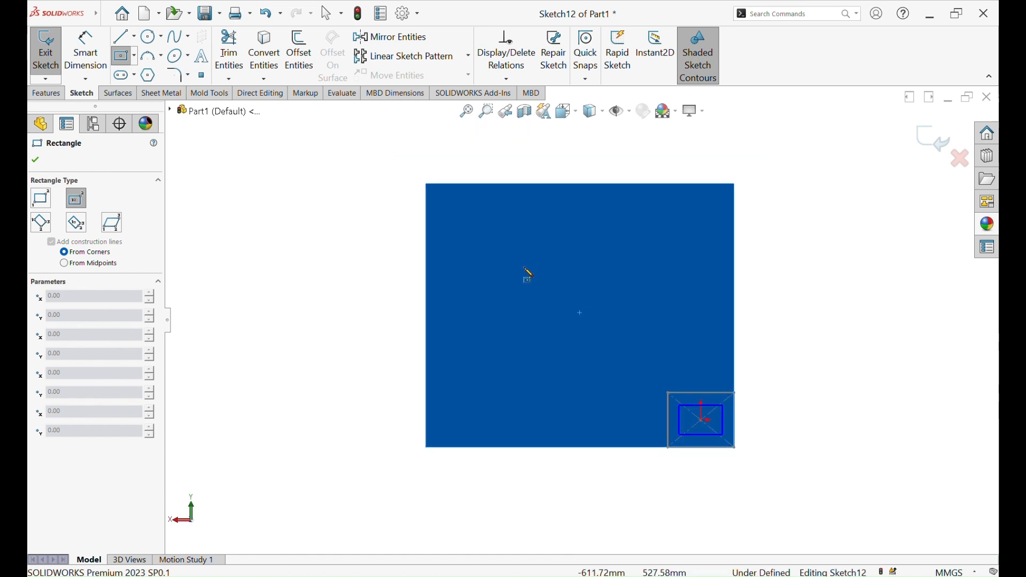
{"action": "left_click", "coordinate": [134, 55]}
{"action": "left_click", "coordinate": [127, 77]}
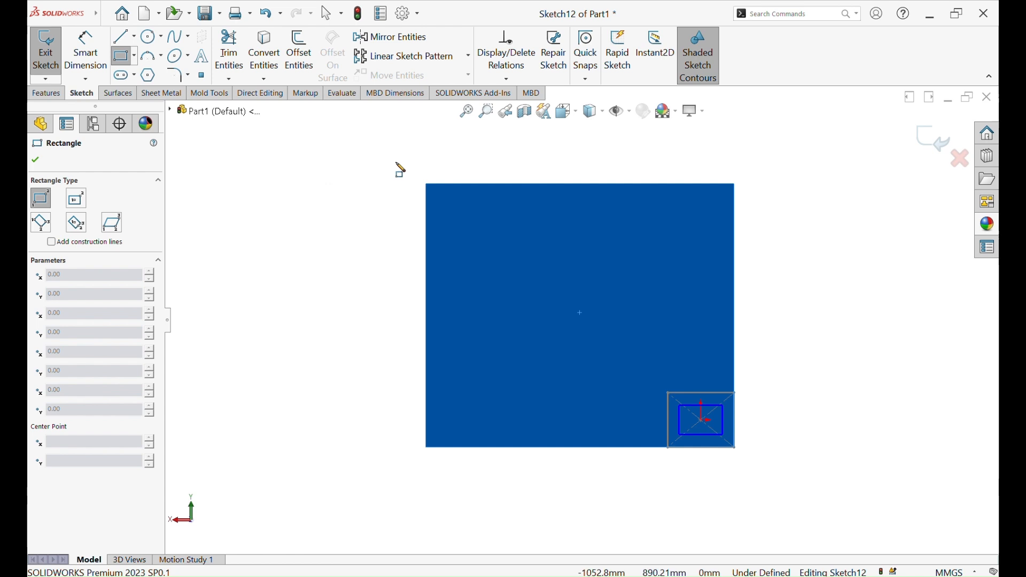
{"action": "left_click", "coordinate": [397, 157]}
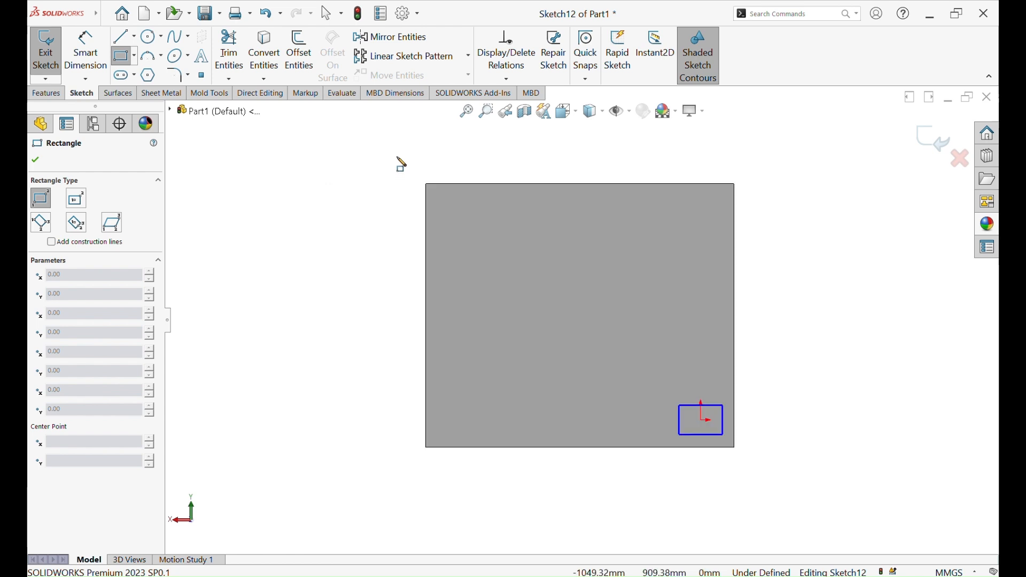
{"action": "left_click", "coordinate": [767, 474]}
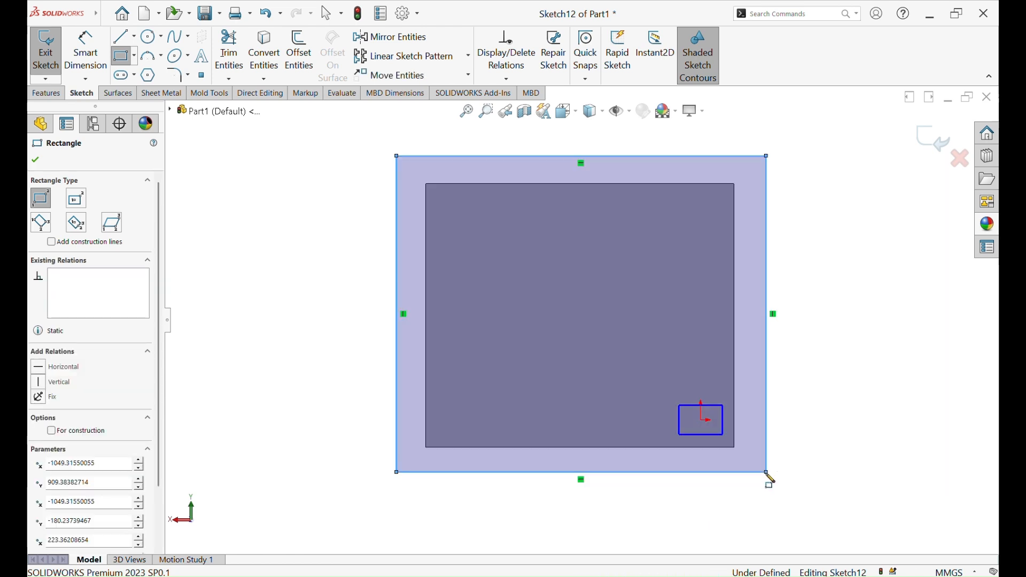
{"action": "left_click", "coordinate": [35, 160]}
Extrude the rectangle 50 mm as a backing plate merged with the core plate
{"action": "left_click", "coordinate": [46, 93]}
{"action": "left_click", "coordinate": [52, 52]}
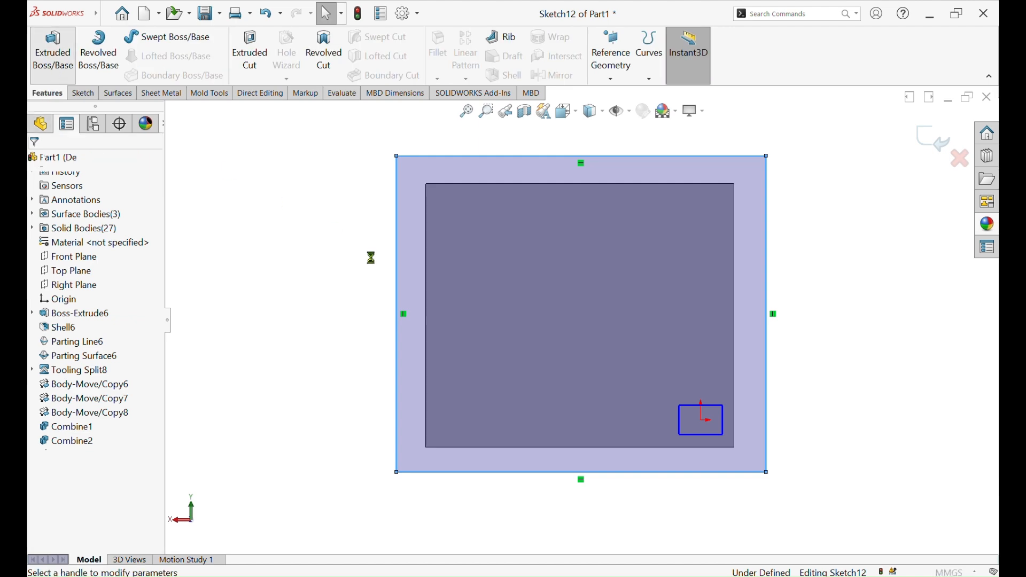
{"action": "scroll", "coordinate": [442, 242], "scroll_direction": "up", "scroll_amount": 2}
{"action": "middle_click_drag", "start_coordinate": [463, 237], "coordinate": [486, 112]}
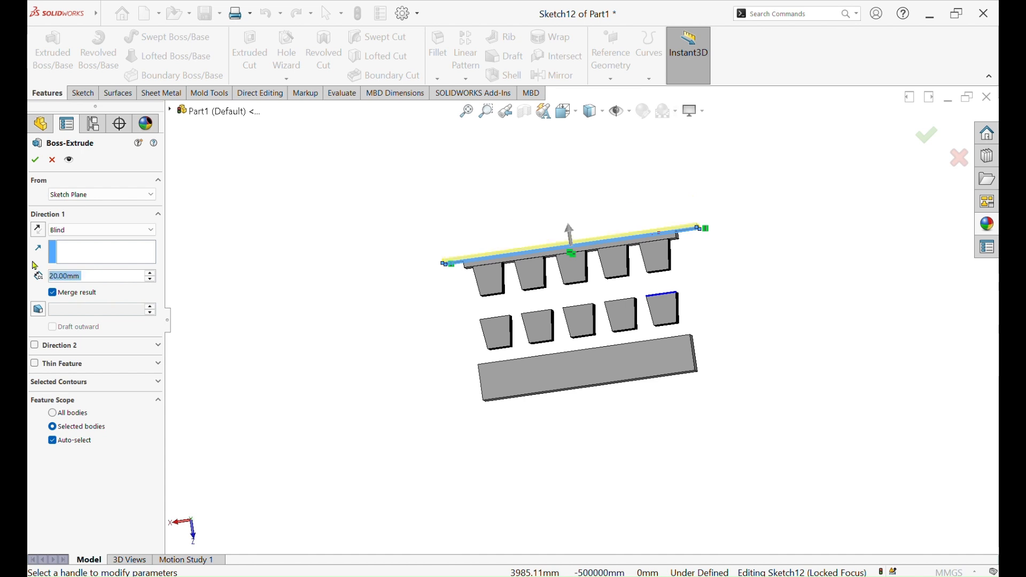
{"action": "type", "text": "0"}
{"action": "key", "text": "Return"}
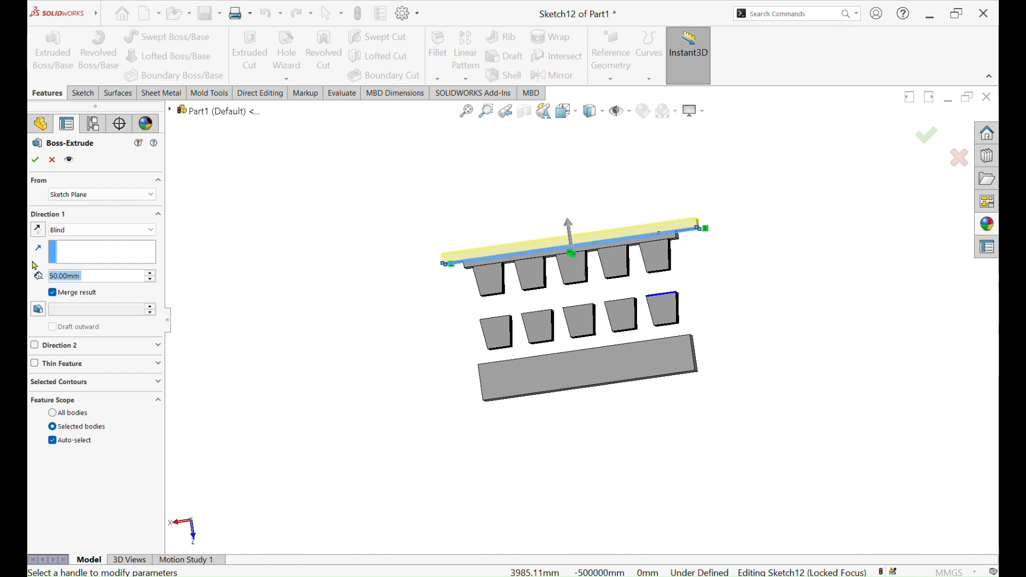
{"action": "left_click", "coordinate": [38, 161]}
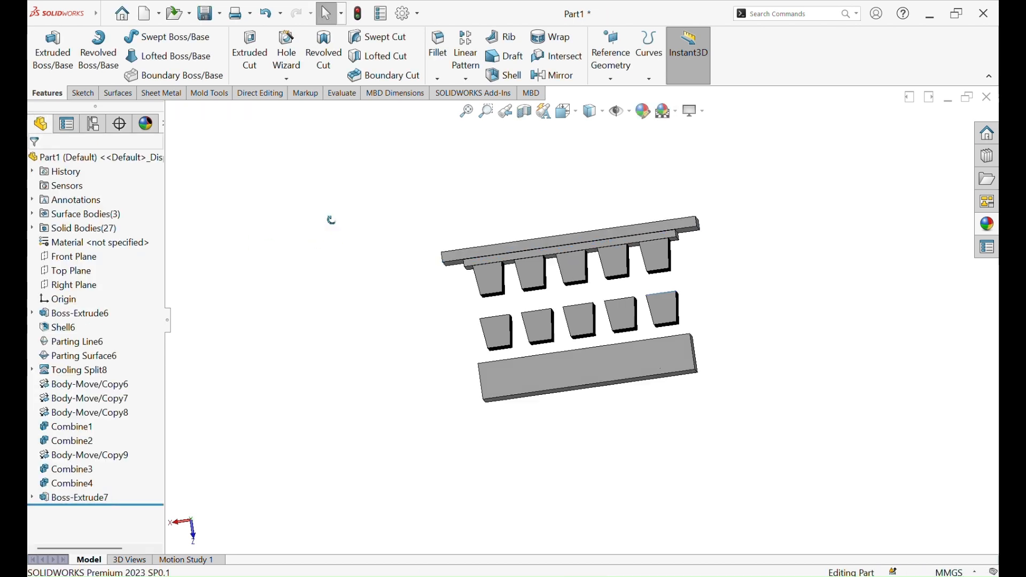
{"action": "middle_click_drag", "start_coordinate": [326, 135], "coordinate": [332, 321]}
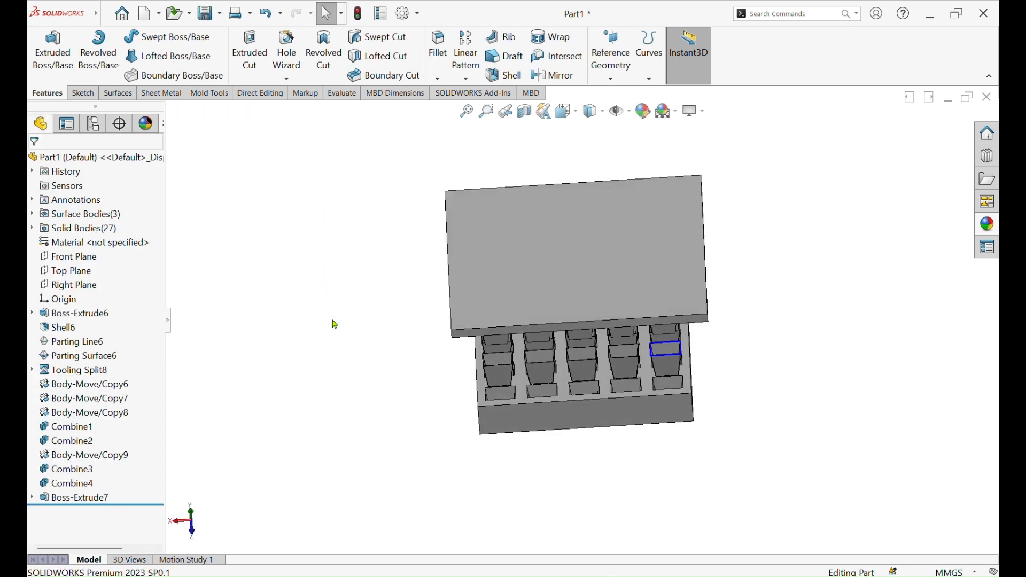
{"action": "left_click", "coordinate": [72, 498]}
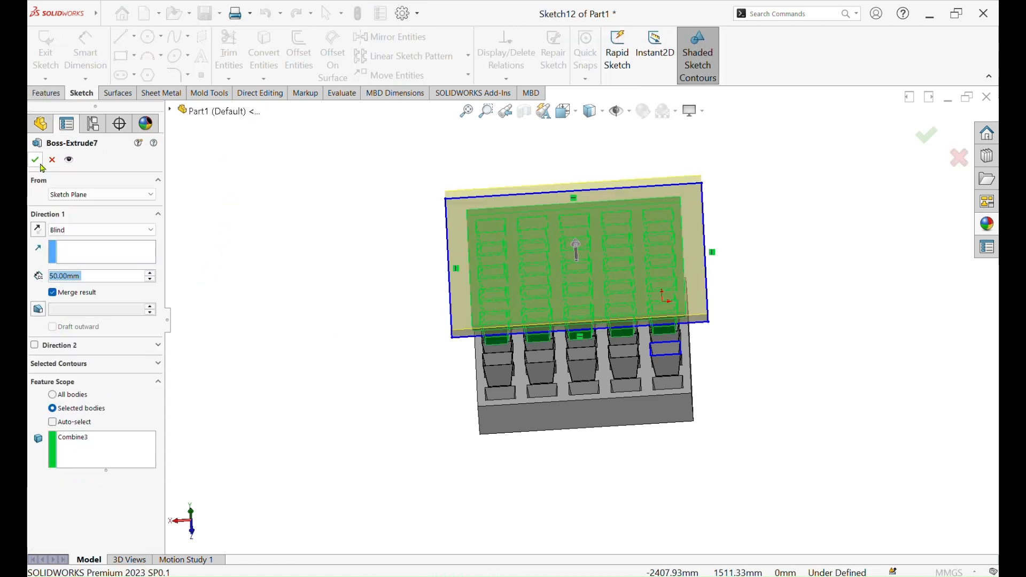
{"action": "left_click", "coordinate": [38, 163]}
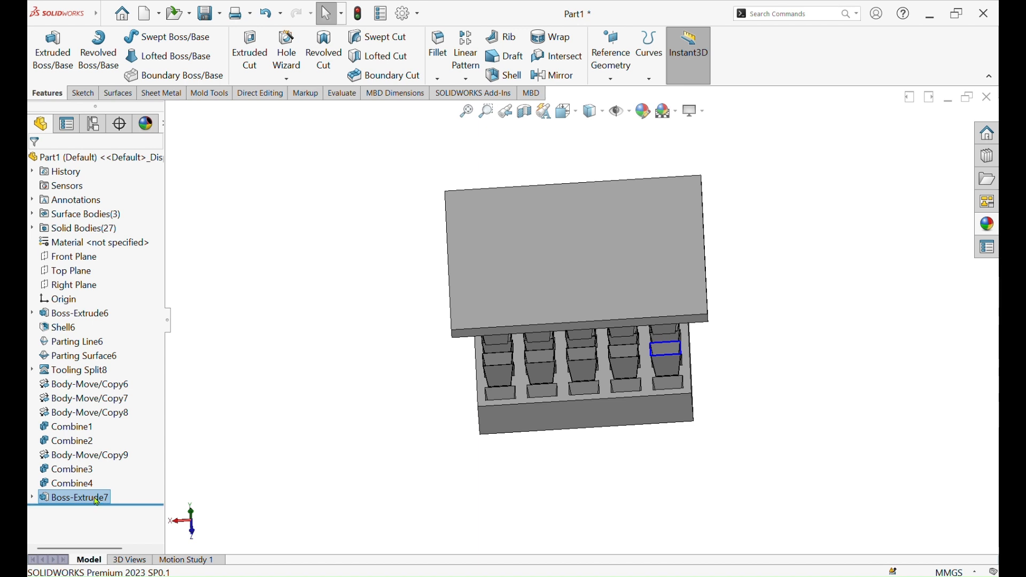
{"action": "left_click", "coordinate": [97, 499]}
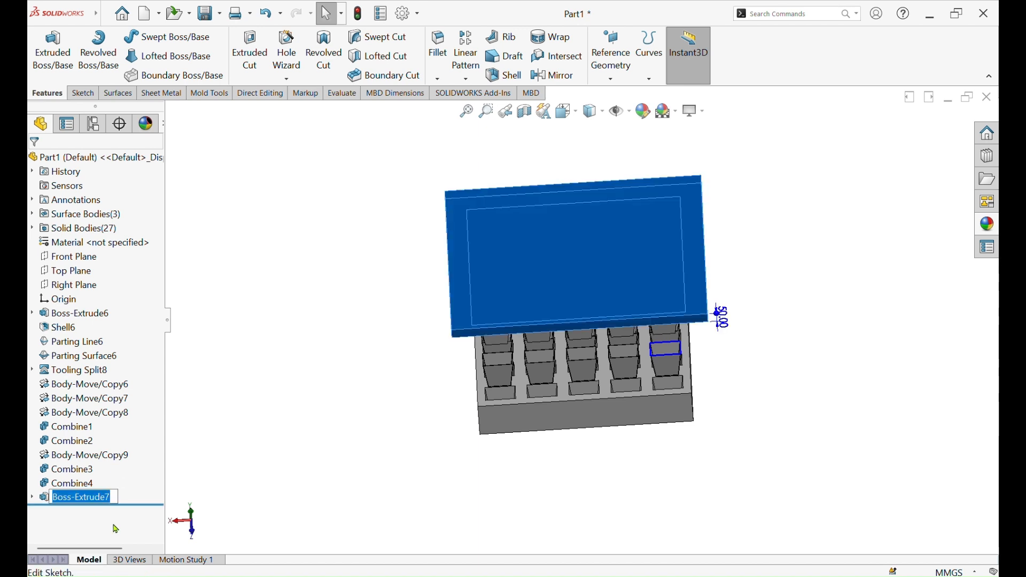
{"action": "key", "text": "Return"}
Reopen the backing plate's sketch and set the outer rectangle's width to 1300 mm
{"action": "right_click", "coordinate": [102, 496]}
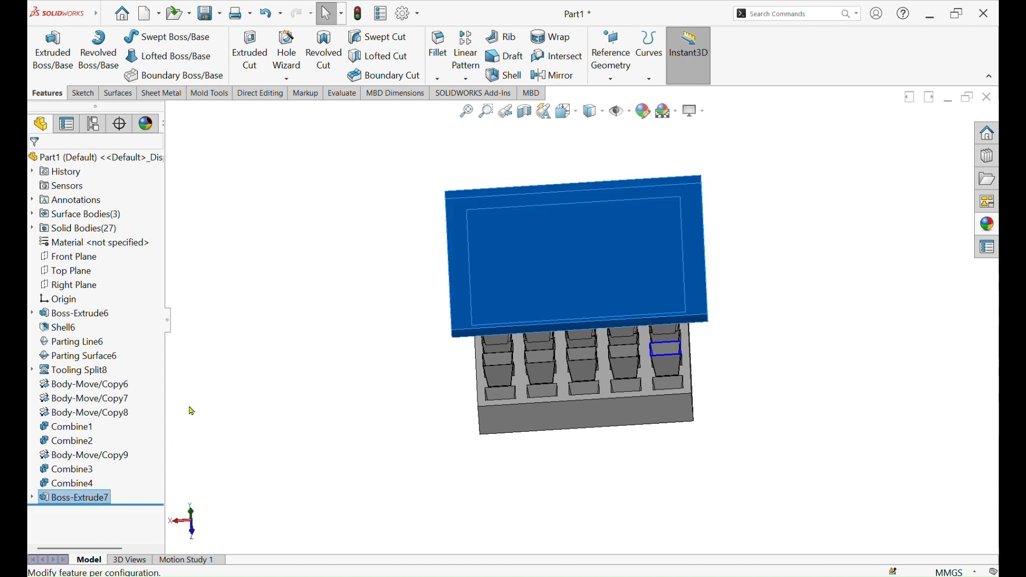
{"action": "left_click", "coordinate": [132, 339]}
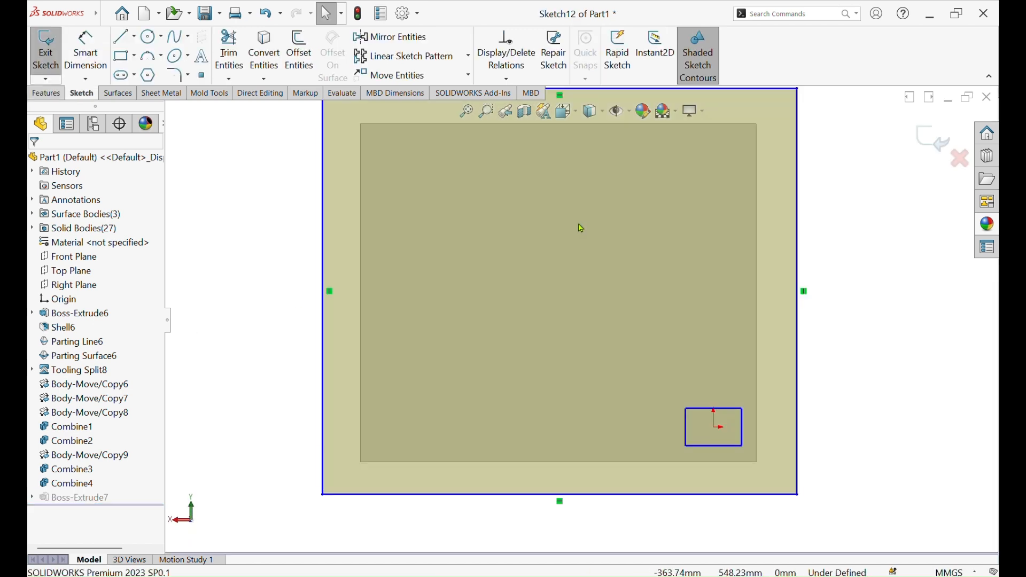
{"action": "left_click", "coordinate": [78, 65]}
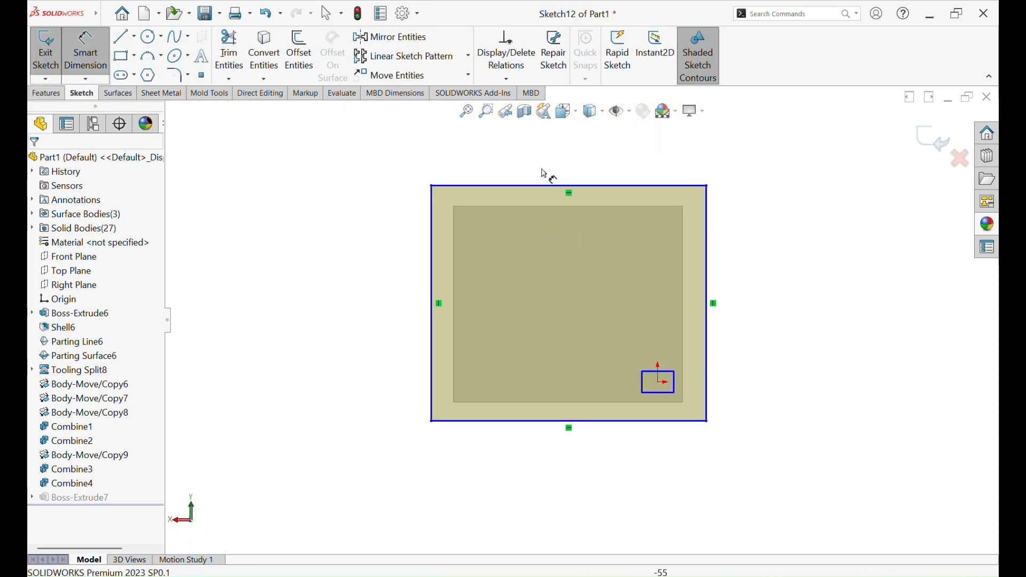
{"action": "left_click", "coordinate": [587, 188]}
{"action": "left_click", "coordinate": [582, 177]}
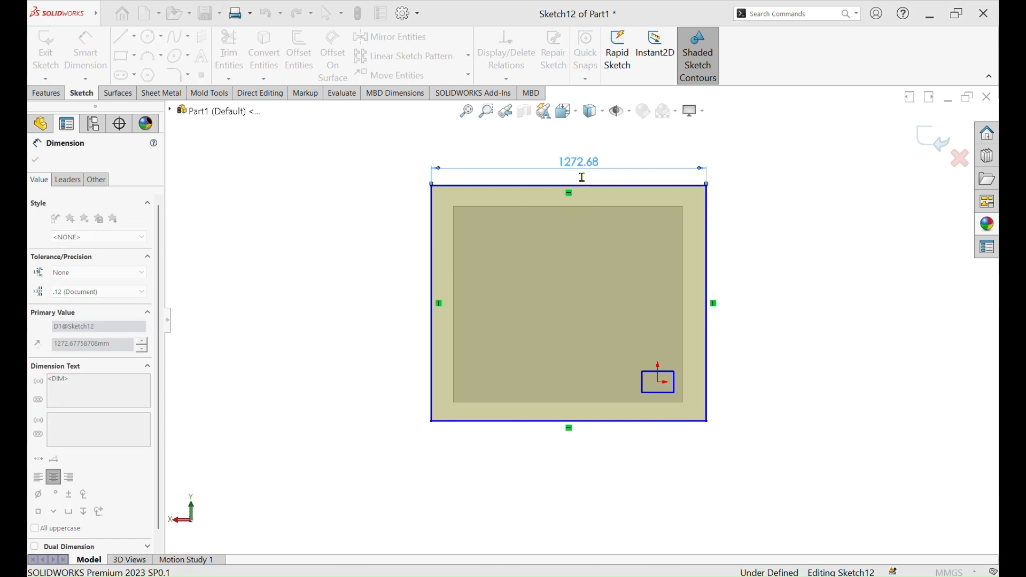
{"action": "type", "text": "1300"}
{"action": "key", "text": "Return"}
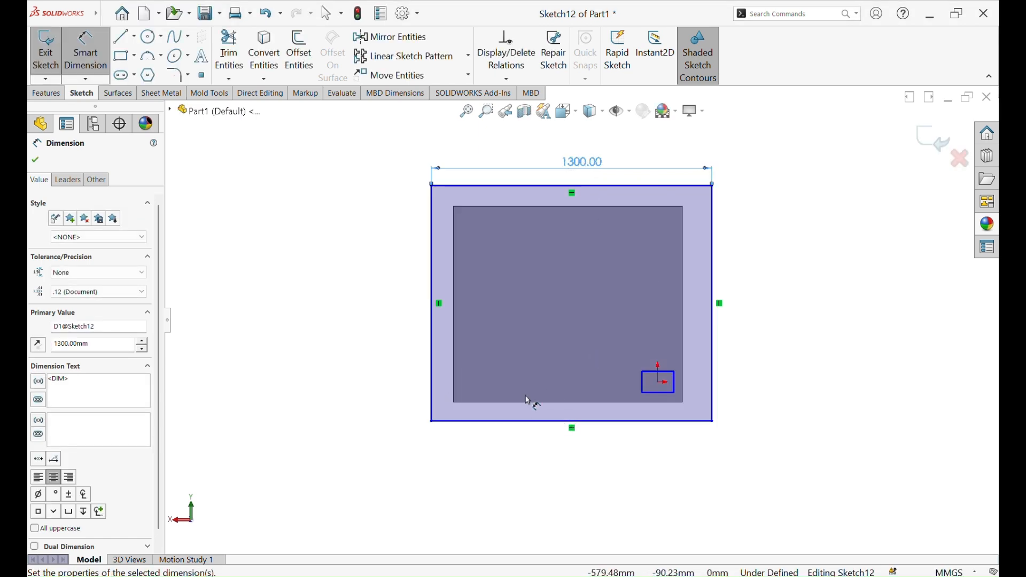
Dimension the outer rectangle's vertical side and set its height to 1200 mm
{"action": "left_click", "coordinate": [431, 347]}
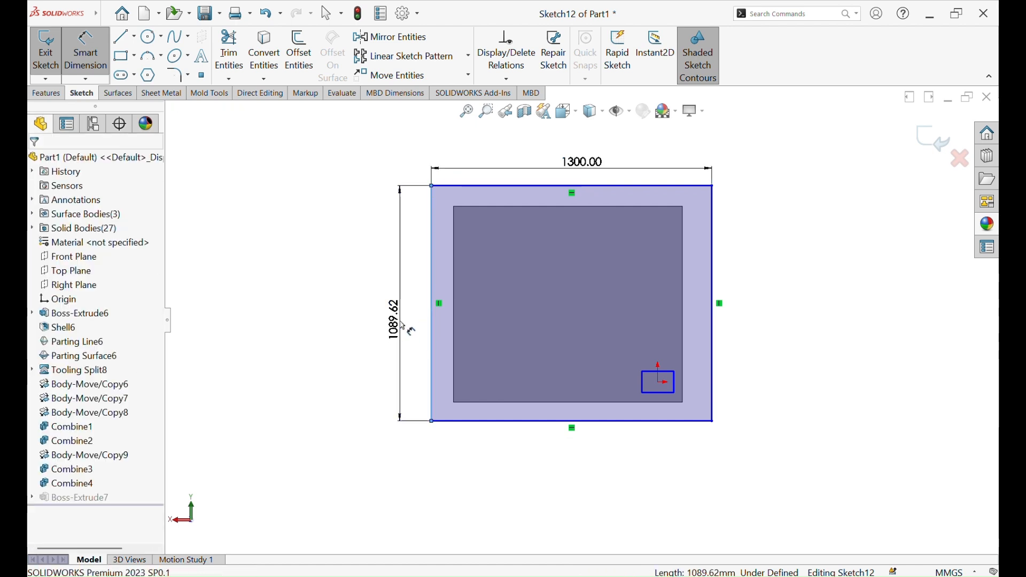
{"action": "left_click", "coordinate": [409, 328]}
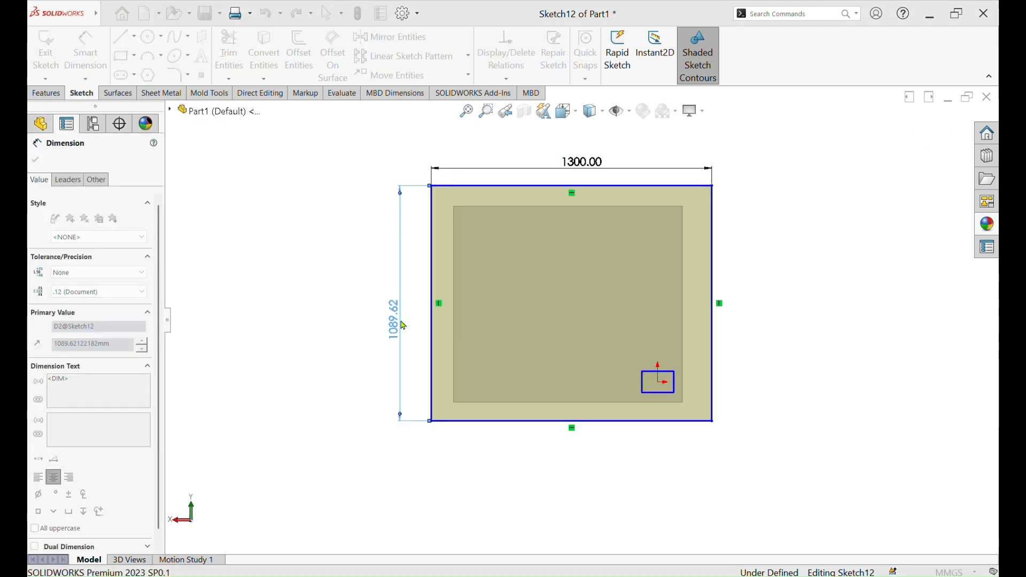
{"action": "type", "text": "12"}
{"action": "key", "text": "Return"}
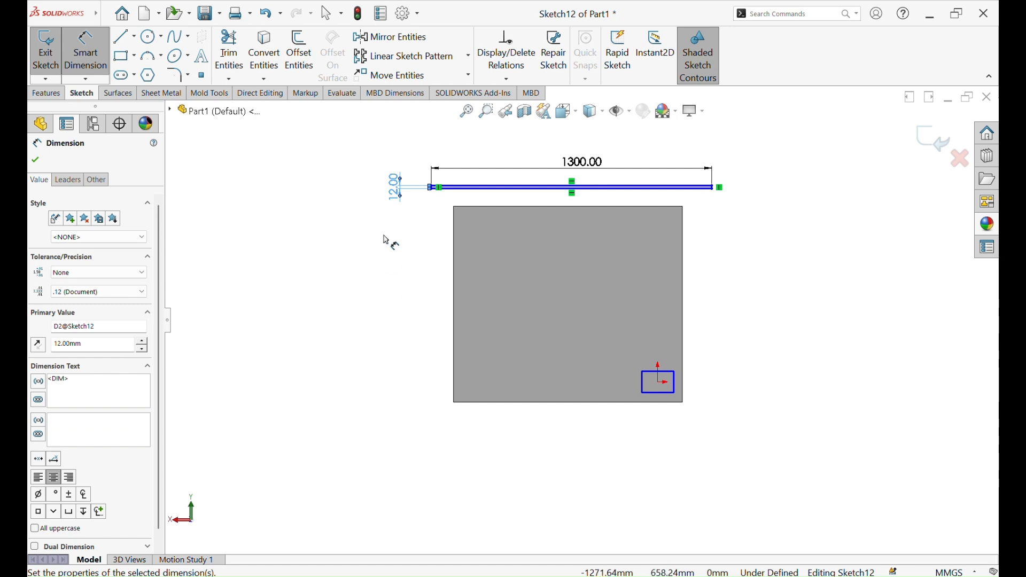
{"action": "double_click", "coordinate": [400, 192]}
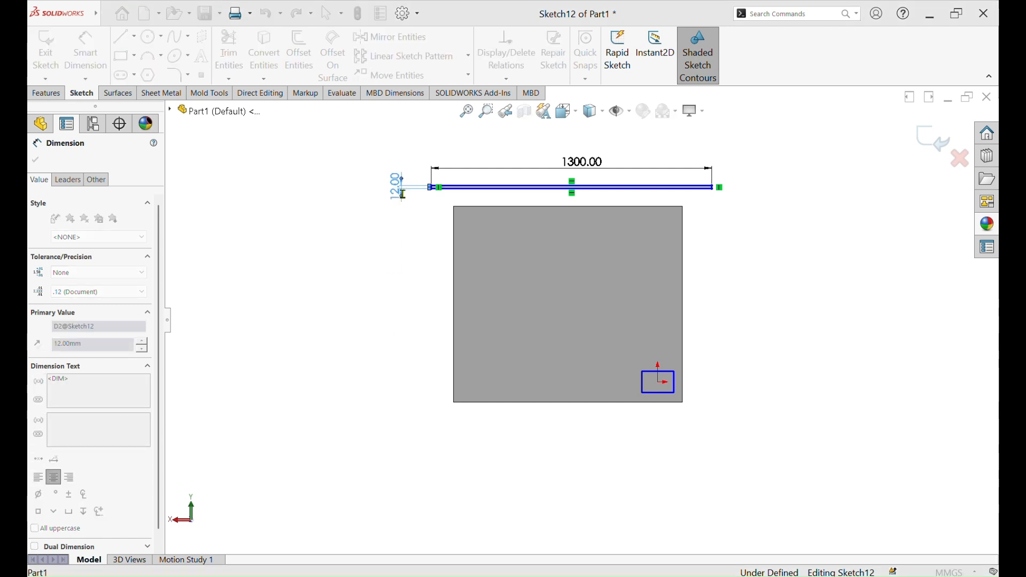
{"action": "type", "text": "1200"}
{"action": "key", "text": "Return"}
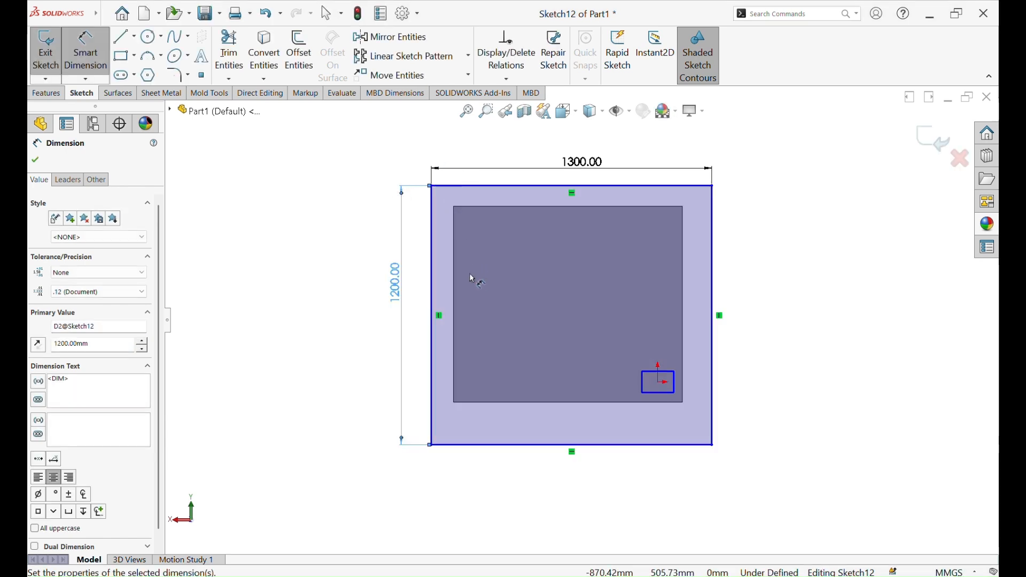
{"action": "left_click", "coordinate": [36, 160]}
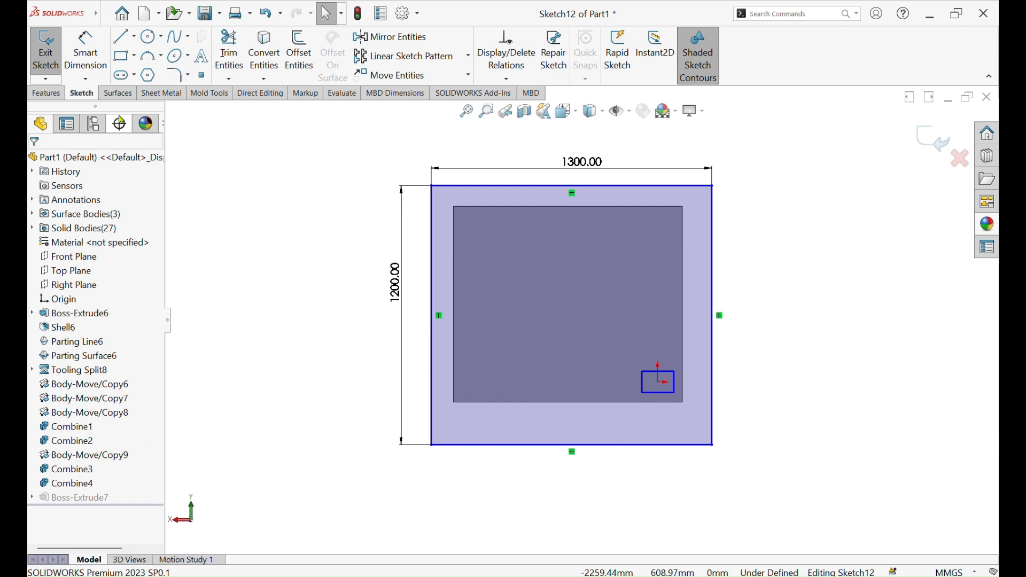
{"action": "left_click", "coordinate": [134, 39]}
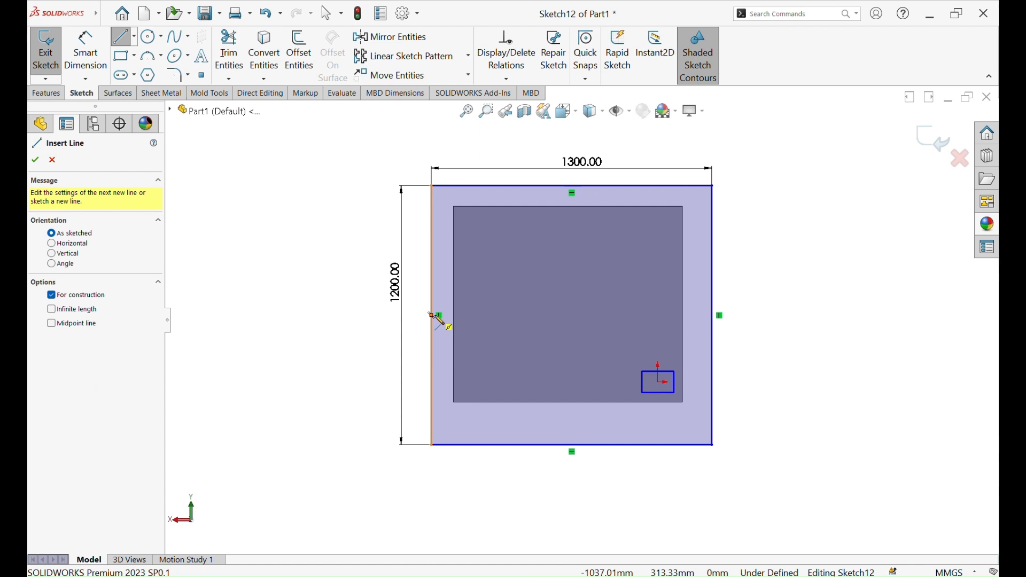
{"action": "left_click", "coordinate": [56, 161]}
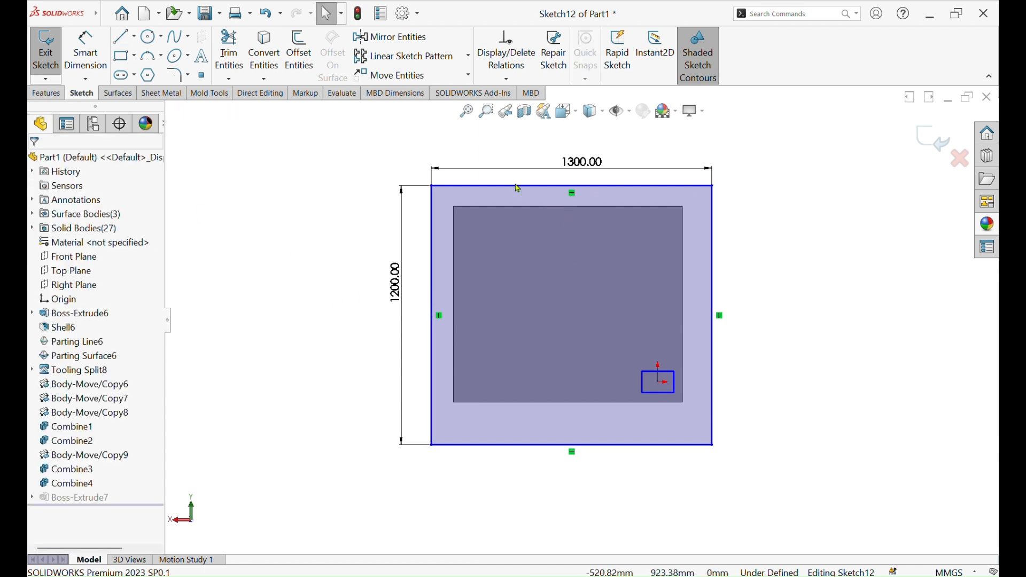
{"action": "left_click", "coordinate": [431, 186]}
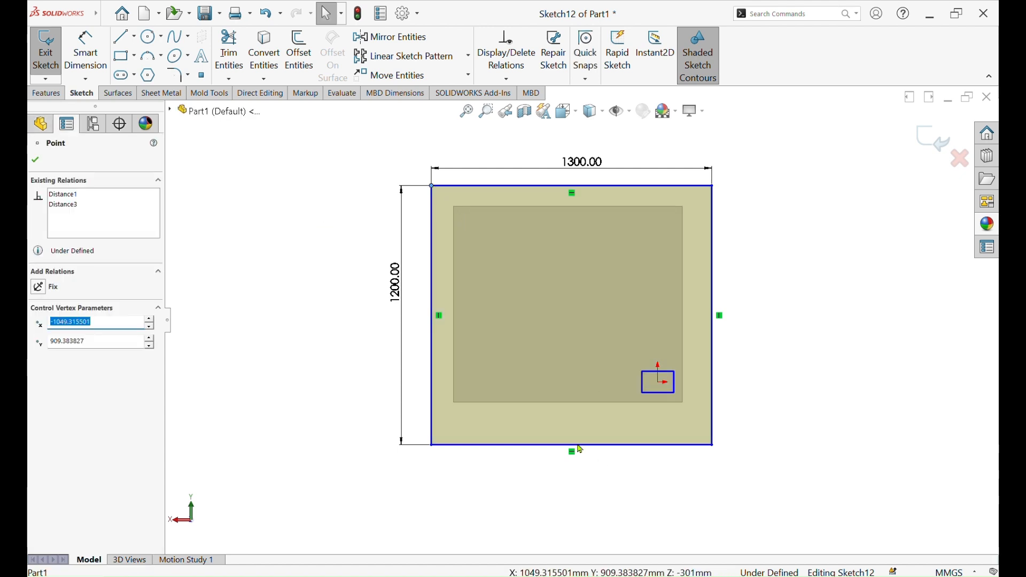
Dimension the rectangle's lower edge 150 mm from the core plate's lower corner and finish the sketch
{"action": "left_click", "coordinate": [86, 52]}
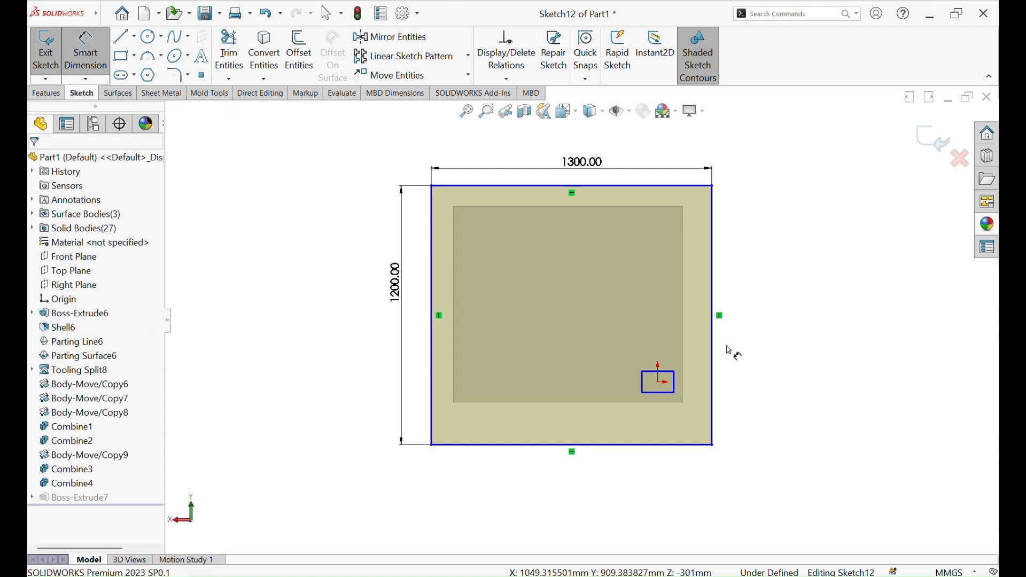
{"action": "left_click", "coordinate": [682, 403]}
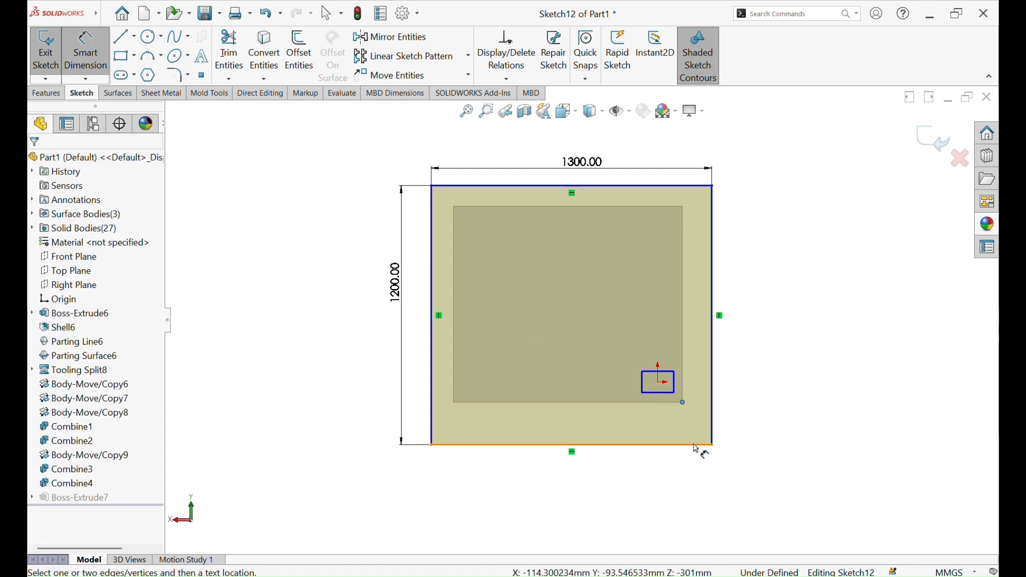
{"action": "left_click", "coordinate": [696, 445]}
{"action": "left_click", "coordinate": [762, 429]}
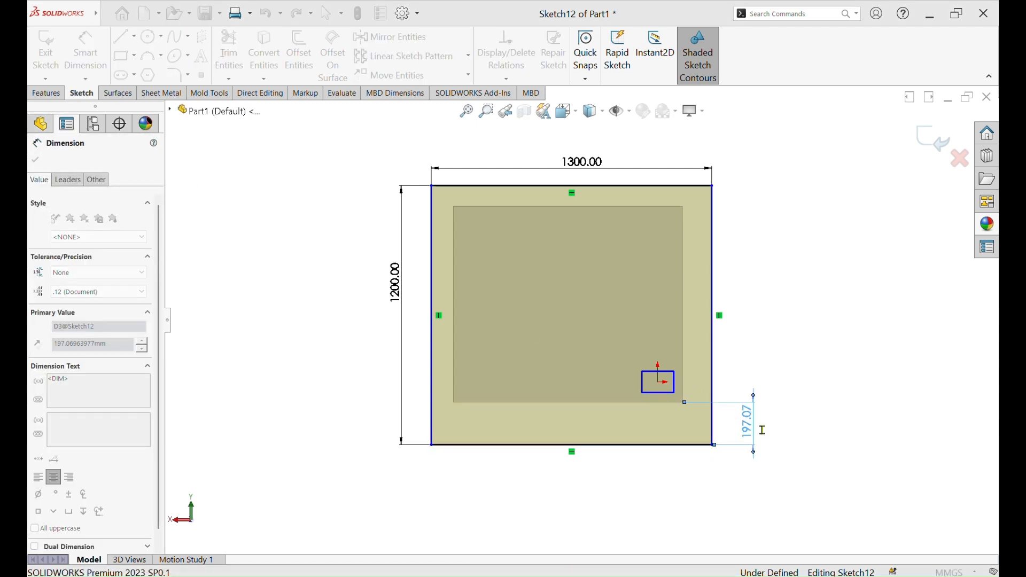
{"action": "type", "text": "150"}
{"action": "key", "text": "Return"}
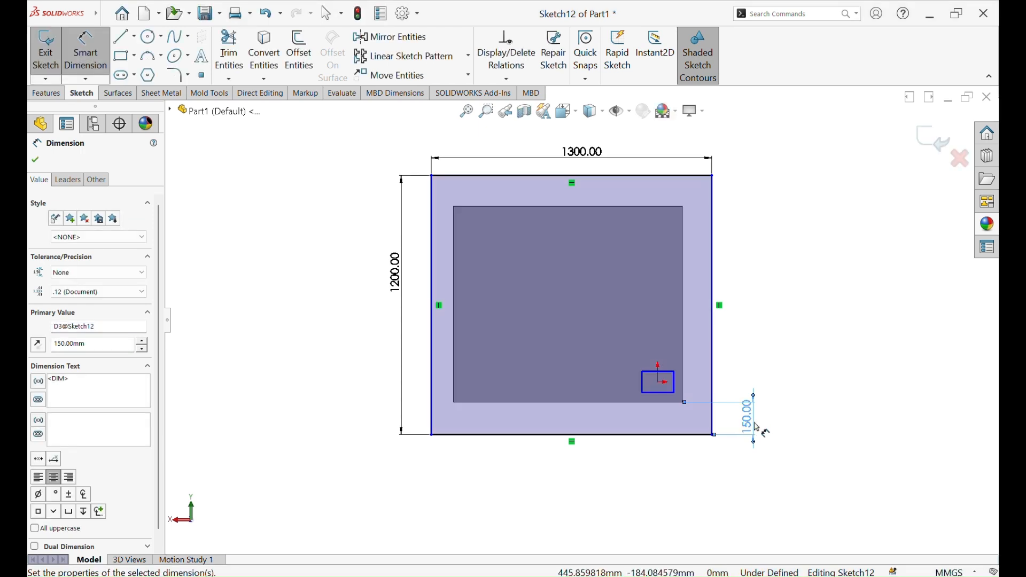
{"action": "left_click", "coordinate": [35, 159]}
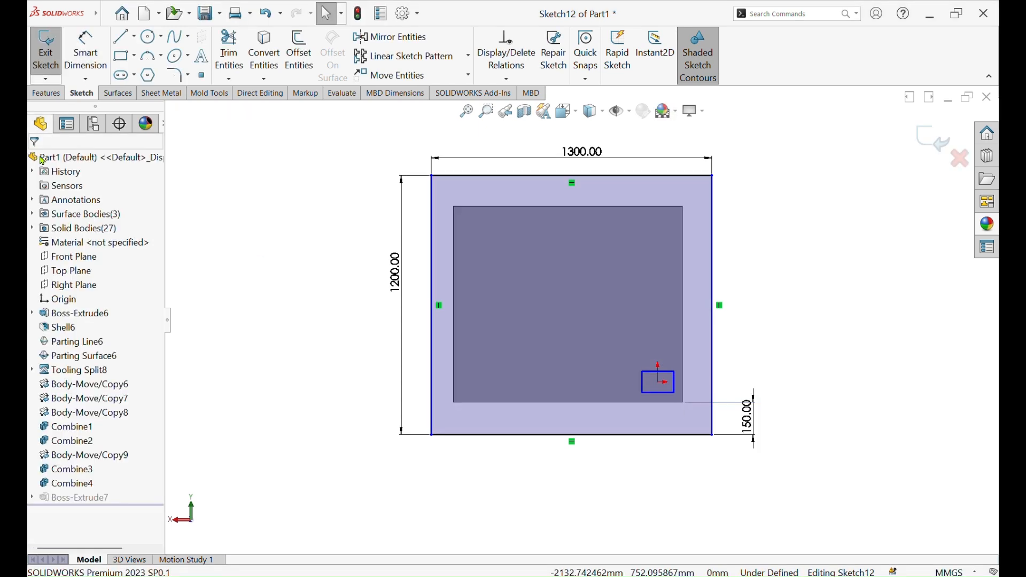
{"action": "left_click", "coordinate": [932, 139]}
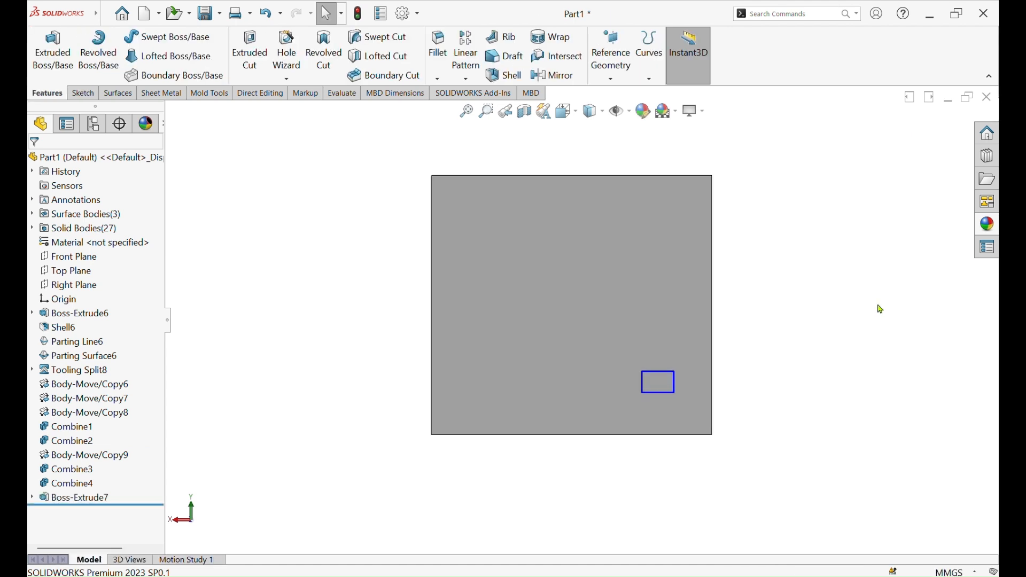
Start a new sketch on the large flat outer face of the combined cavity block
{"action": "middle_click_drag", "start_coordinate": [833, 313], "coordinate": [624, 266]}
{"action": "left_click", "coordinate": [597, 261]}
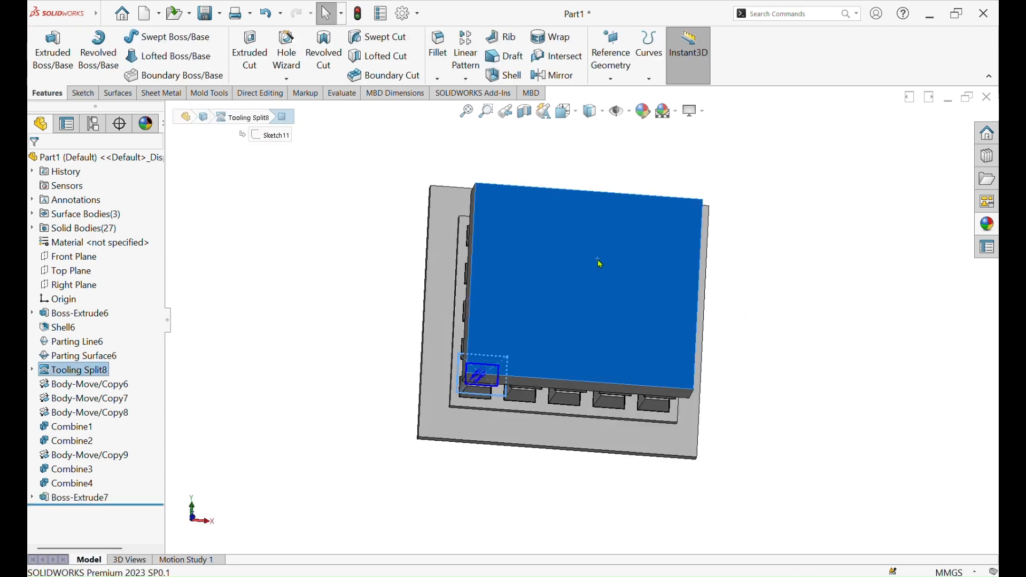
{"action": "left_click", "coordinate": [645, 233]}
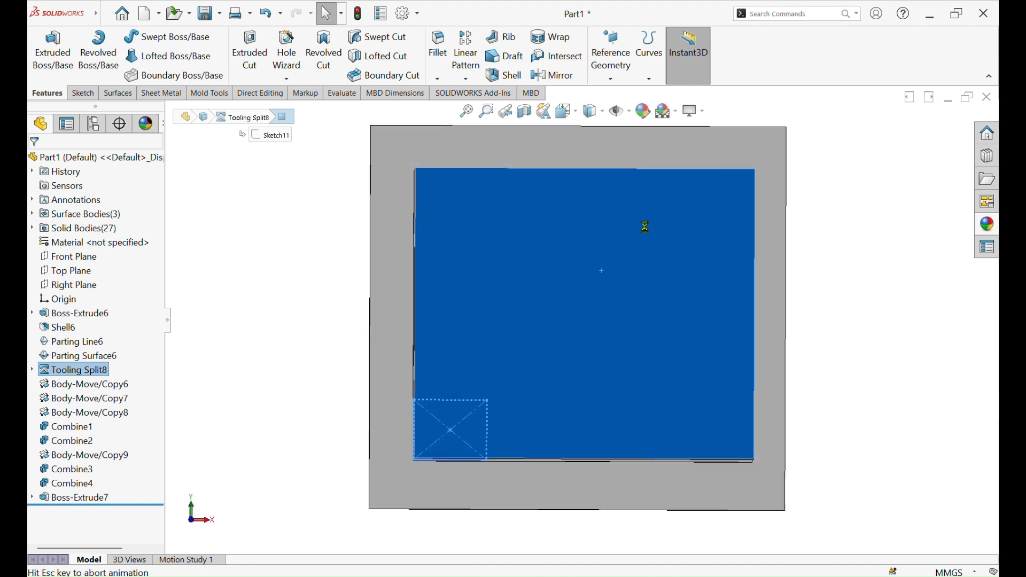
Convert the four outer edges of the larger backing plate behind the cavity block into the sketch
{"action": "left_click", "coordinate": [429, 123]}
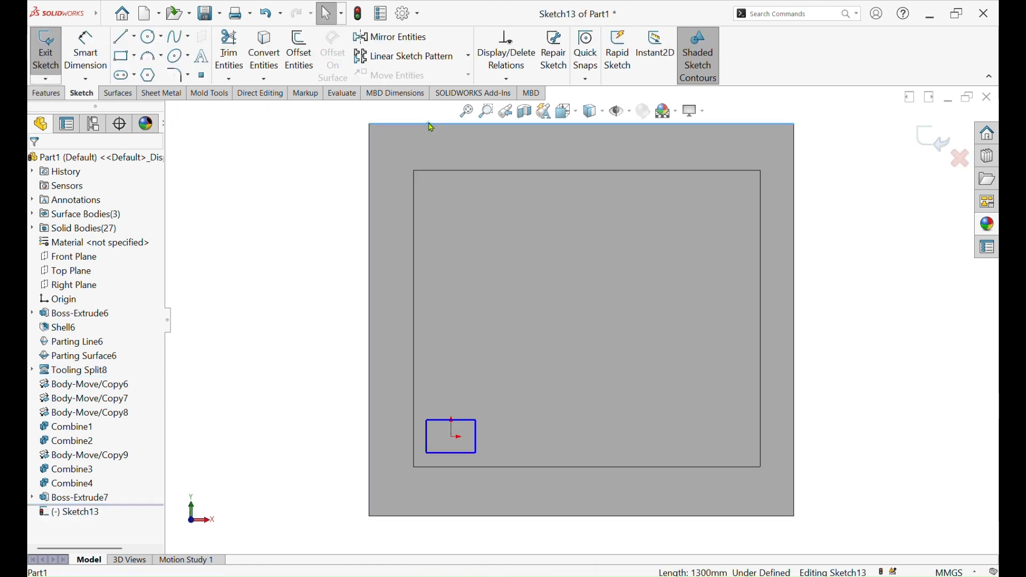
{"action": "left_click", "coordinate": [264, 54]}
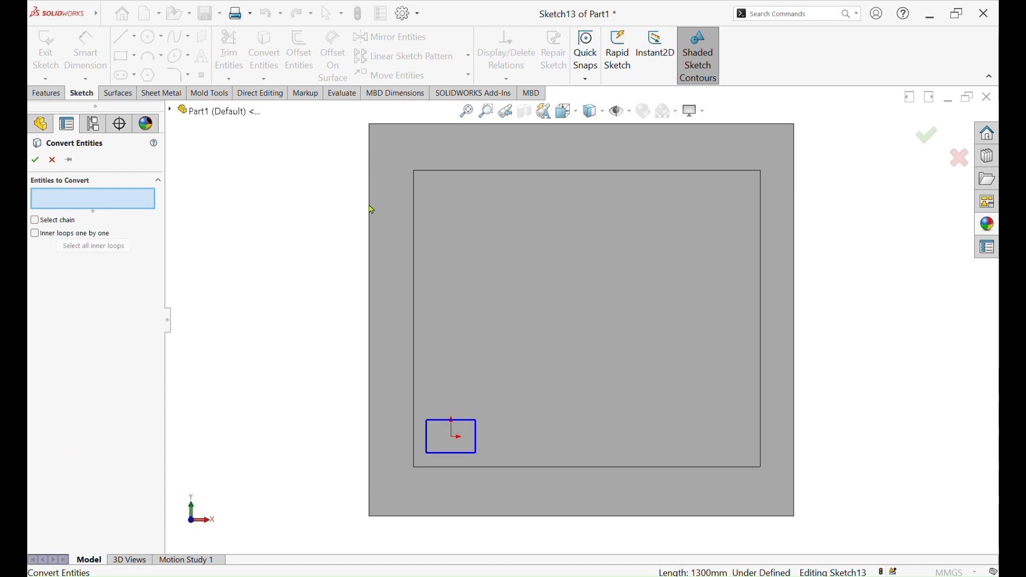
{"action": "left_click", "coordinate": [369, 181]}
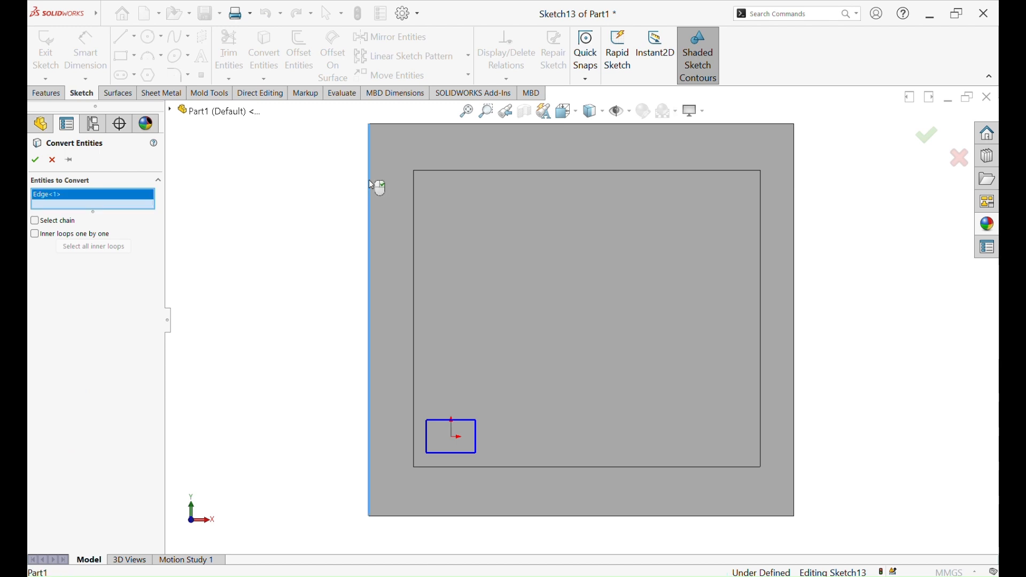
{"action": "left_click", "coordinate": [444, 124]}
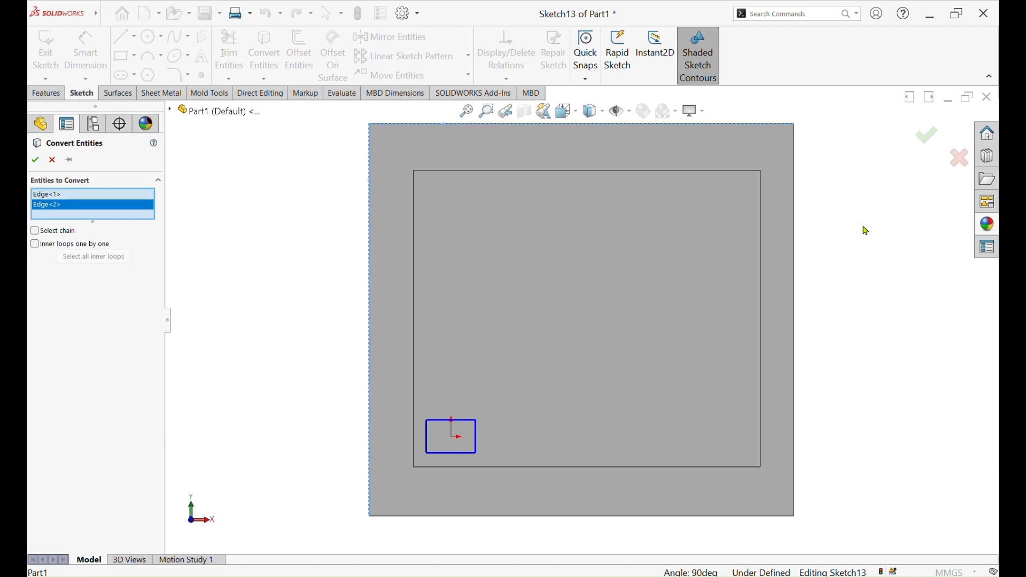
{"action": "left_click", "coordinate": [793, 226]}
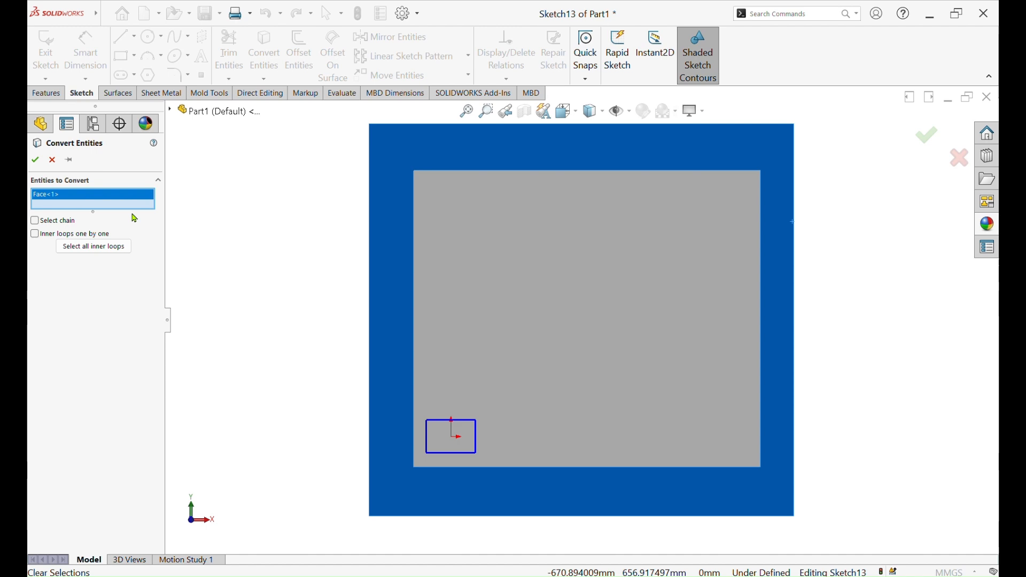
{"action": "key", "text": "Delete"}
{"action": "scroll", "coordinate": [583, 140], "scroll_direction": "down", "scroll_amount": 2}
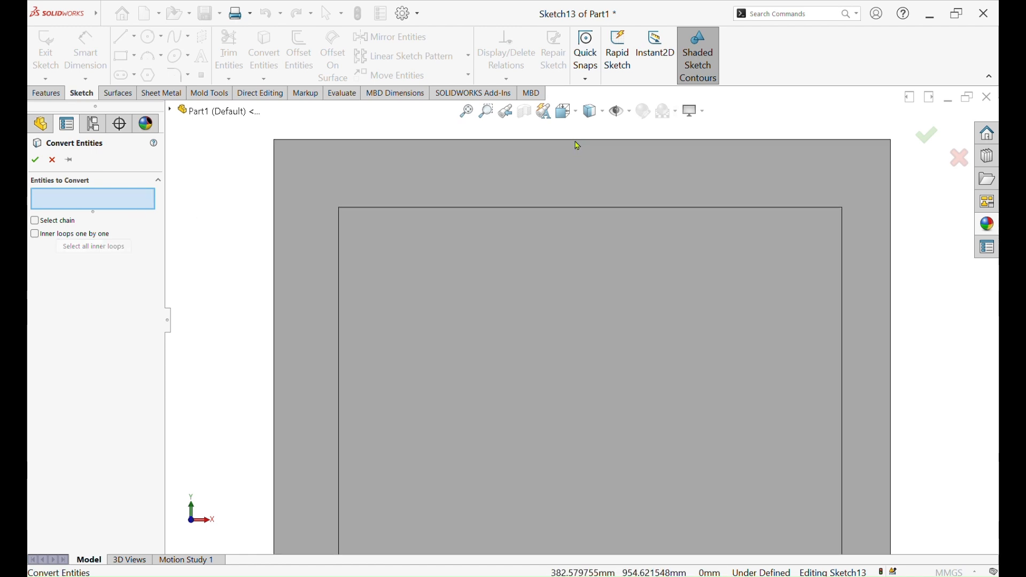
{"action": "left_click", "coordinate": [577, 141]}
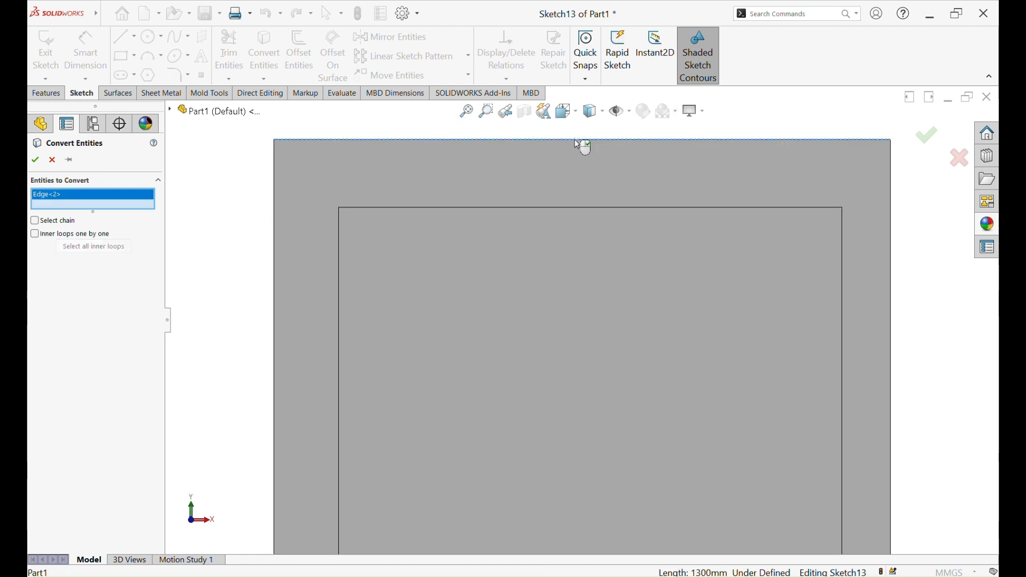
{"action": "left_click", "coordinate": [275, 203]}
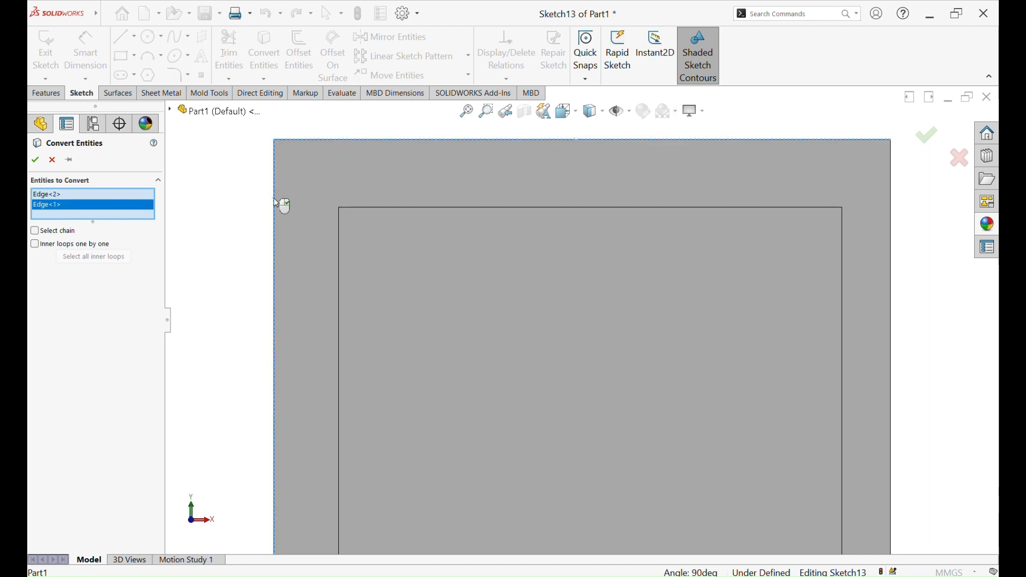
{"action": "left_click", "coordinate": [894, 253]}
{"action": "scroll", "coordinate": [678, 499], "scroll_direction": "up", "scroll_amount": 4}
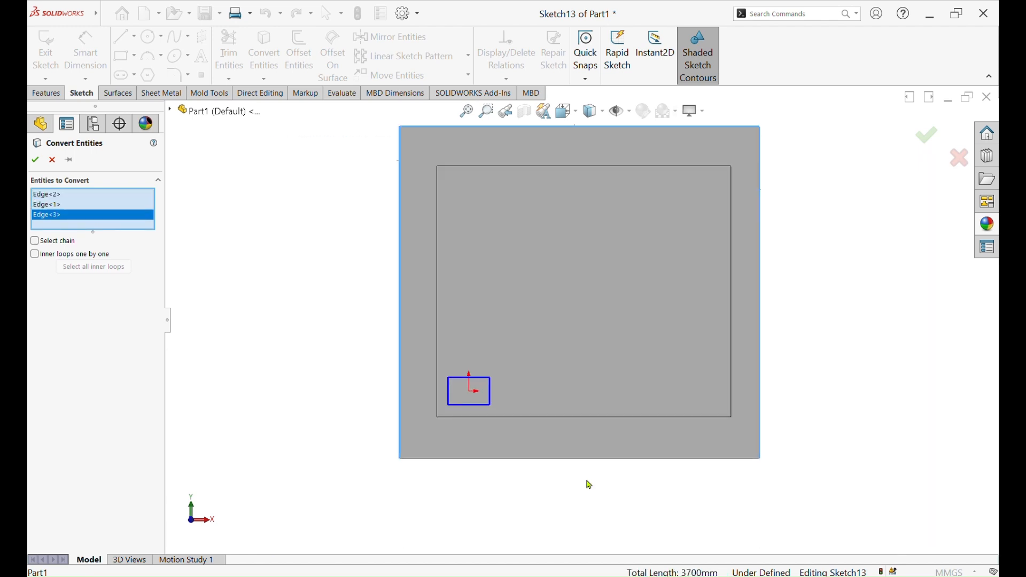
{"action": "scroll", "coordinate": [590, 476], "scroll_direction": "down", "scroll_amount": 3}
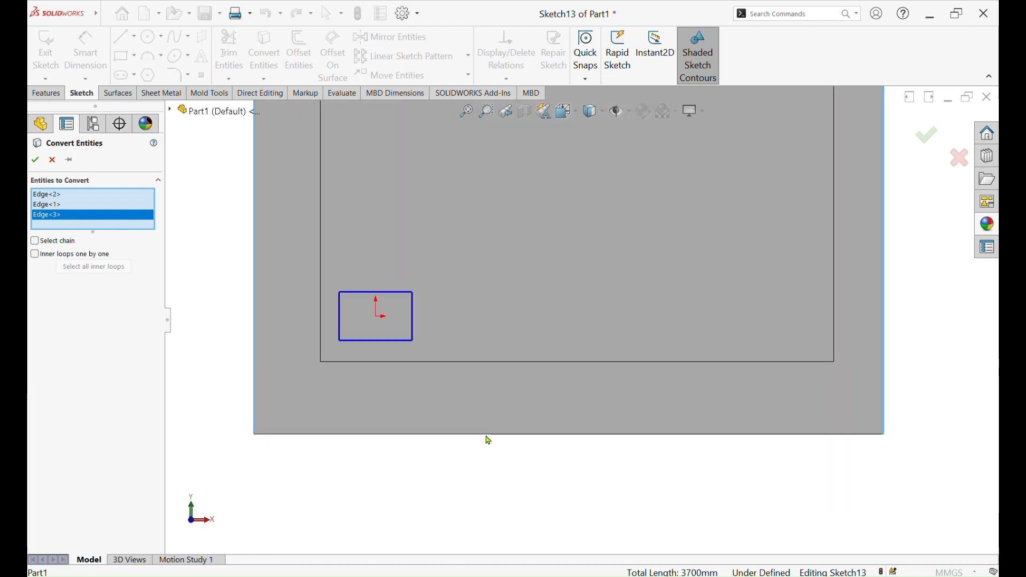
{"action": "left_click", "coordinate": [488, 437]}
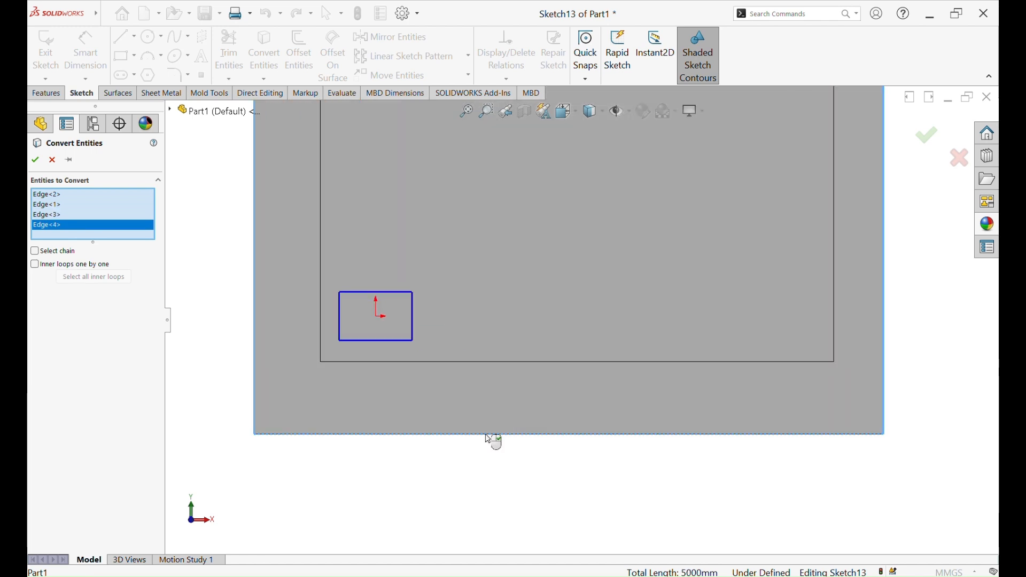
{"action": "left_click", "coordinate": [37, 161]}
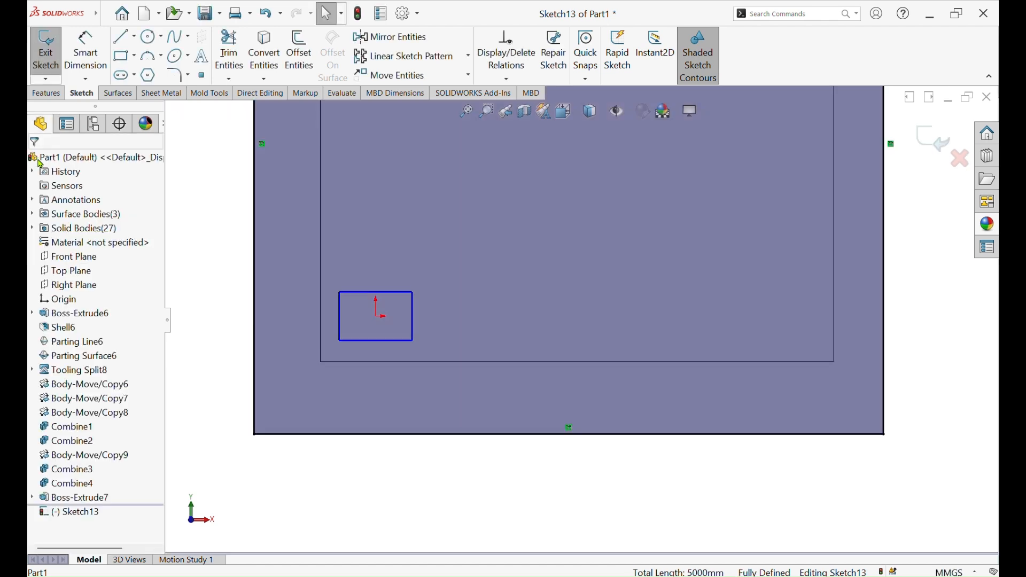
Extrude the converted outline 50 mm blind from the cavity block's face with the result merged
{"action": "key", "text": "z"}
{"action": "left_click", "coordinate": [46, 93]}
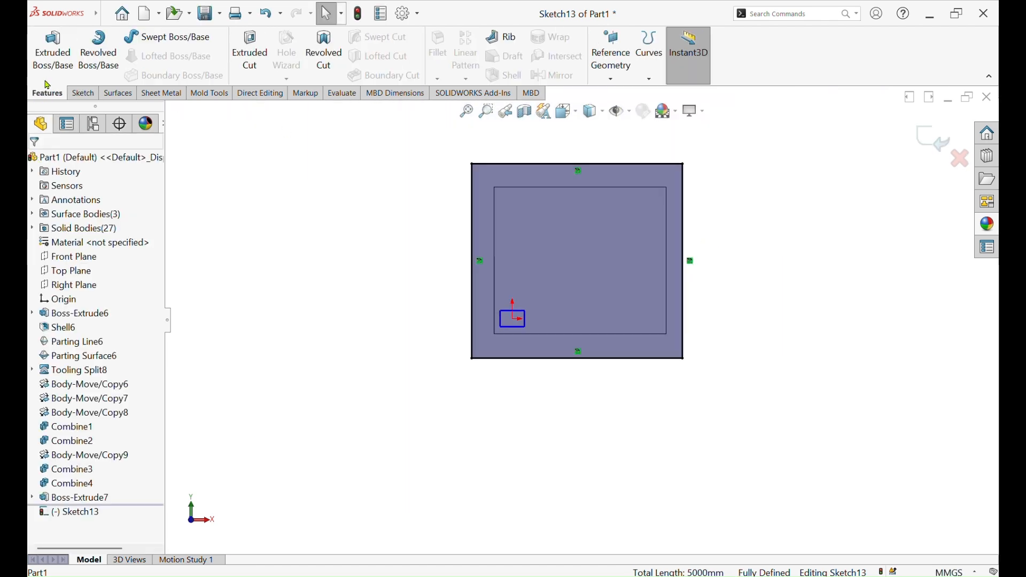
{"action": "left_click", "coordinate": [54, 65]}
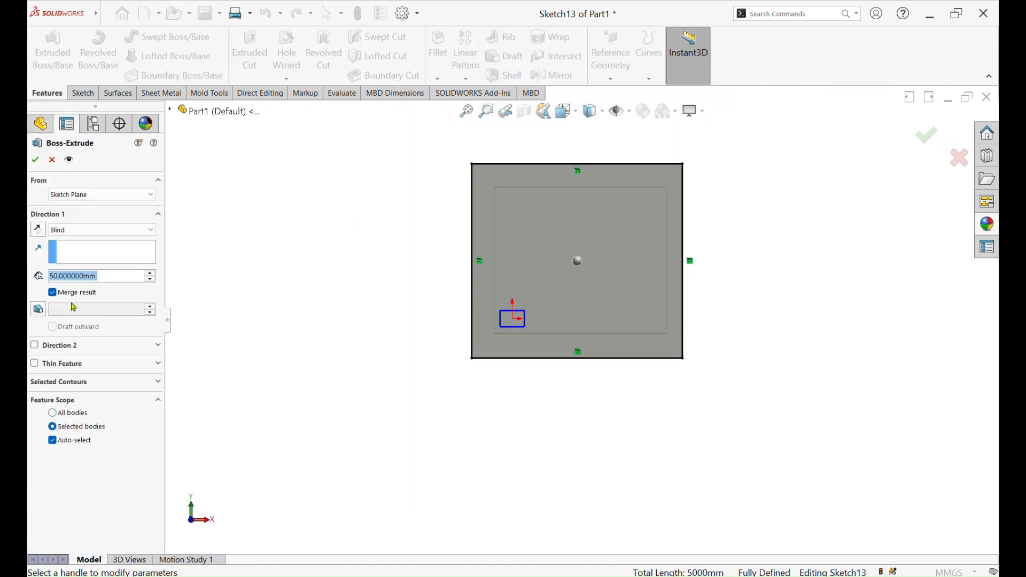
{"action": "left_click", "coordinate": [35, 160]}
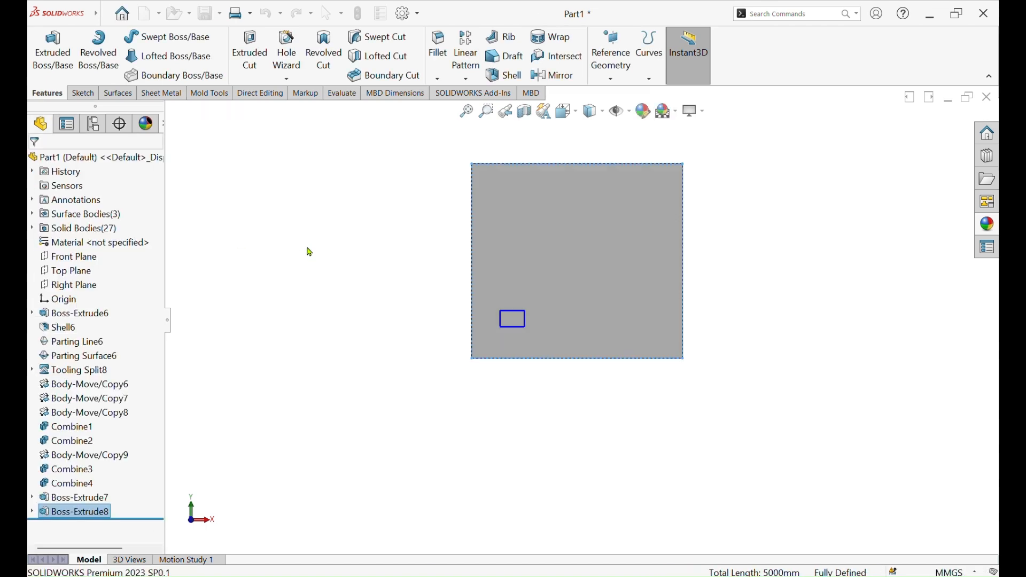
Start a new sketch on the large outer face of the new cavity-side backing plate
{"action": "mouse_move", "coordinate": [362, 254]}
{"action": "middle_mouse_down"}
{"action": "mouse_move", "coordinate": [564, 274]}
{"action": "mouse_move", "coordinate": [481, 320]}
{"action": "mouse_move", "coordinate": [422, 335]}
{"action": "mouse_move", "coordinate": [428, 142]}
{"action": "mouse_move", "coordinate": [534, 240]}
{"action": "middle_mouse_up"}
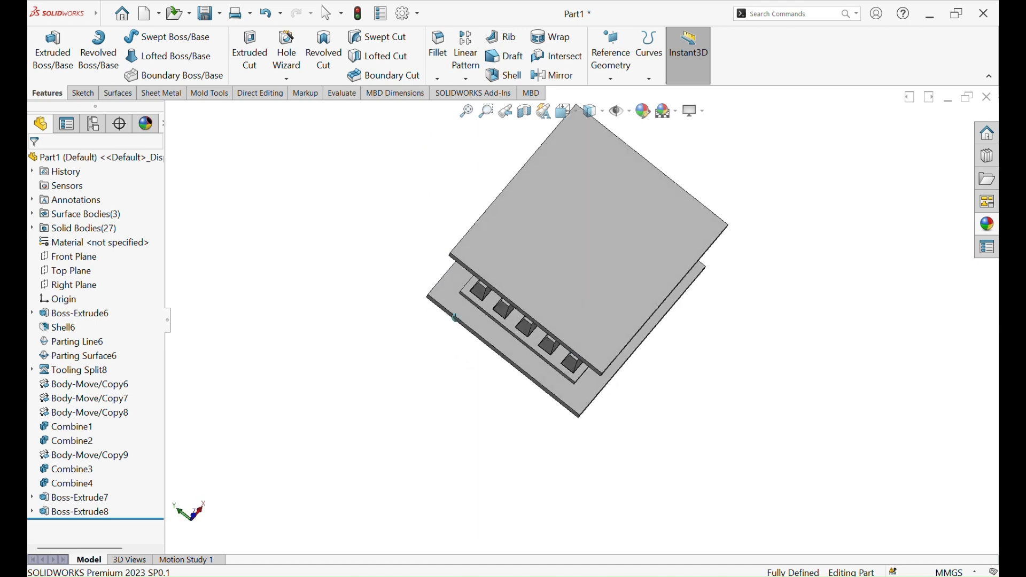
{"action": "left_click", "coordinate": [658, 219]}
{"action": "left_click", "coordinate": [660, 205]}
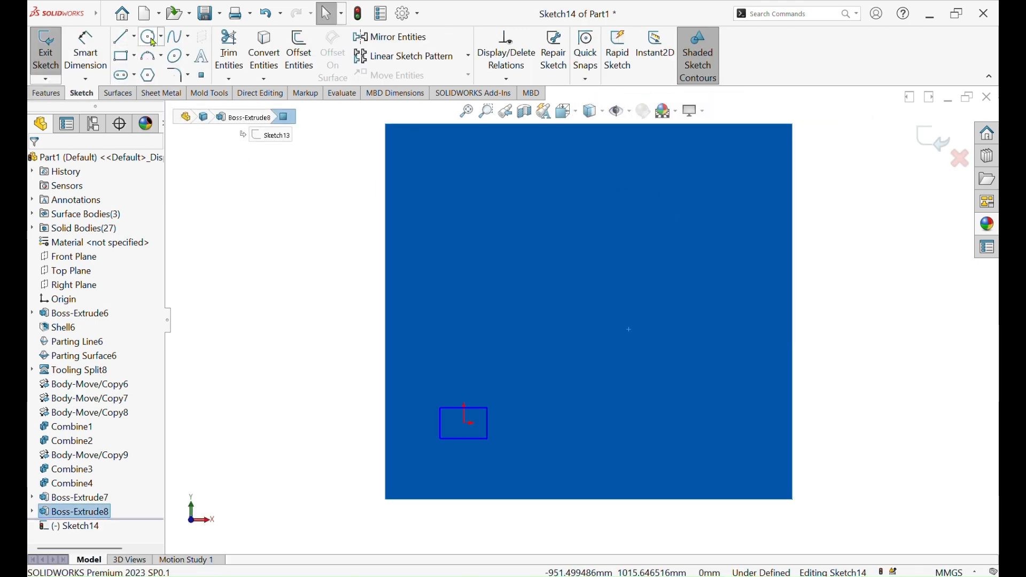
Sketch four circles of about 34 to 40 mm radius, one near each corner of the backing plate
{"action": "left_click", "coordinate": [146, 40]}
{"action": "left_click", "coordinate": [414, 152]}
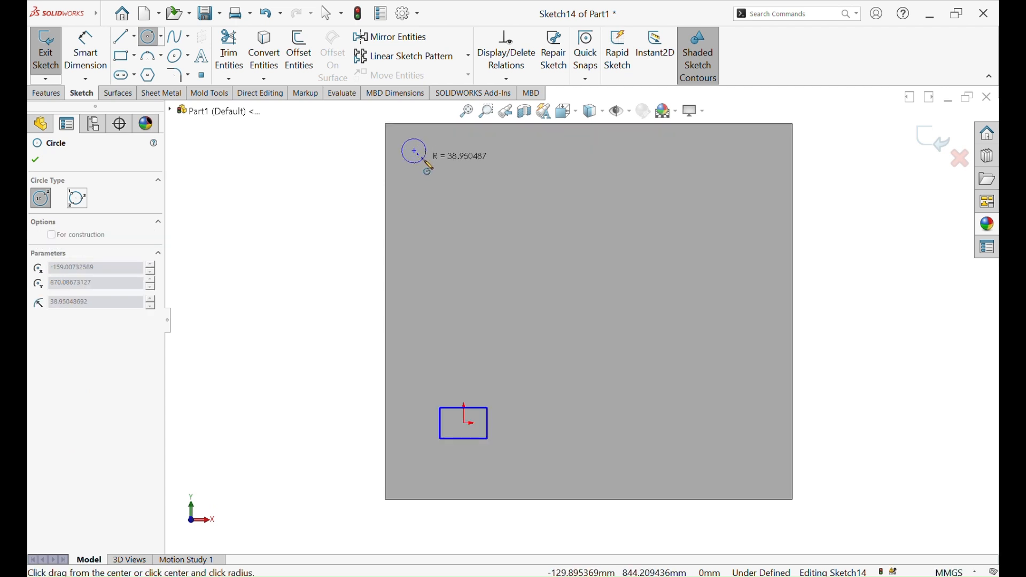
{"action": "left_click", "coordinate": [429, 167]}
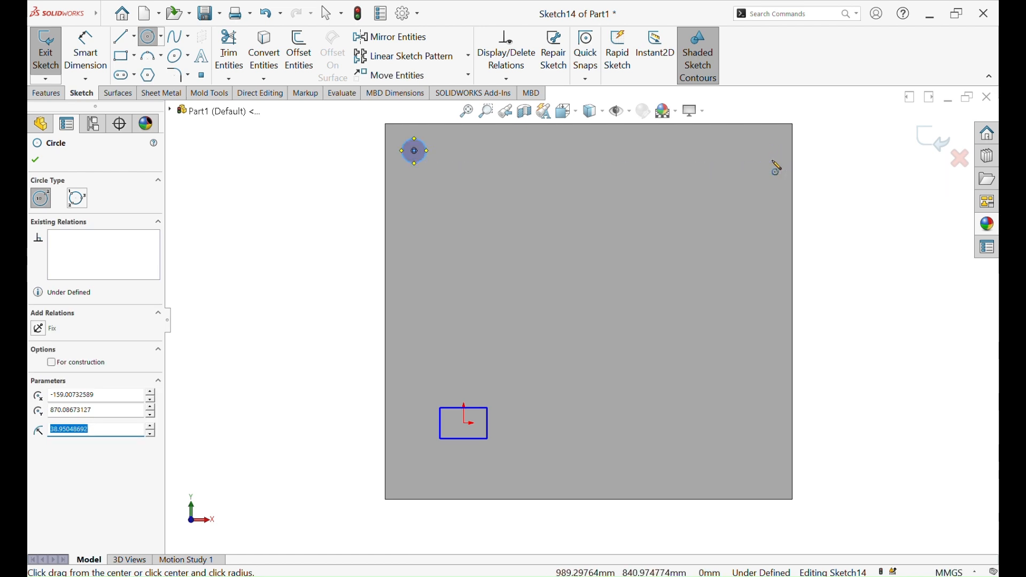
{"action": "left_click", "coordinate": [765, 152]}
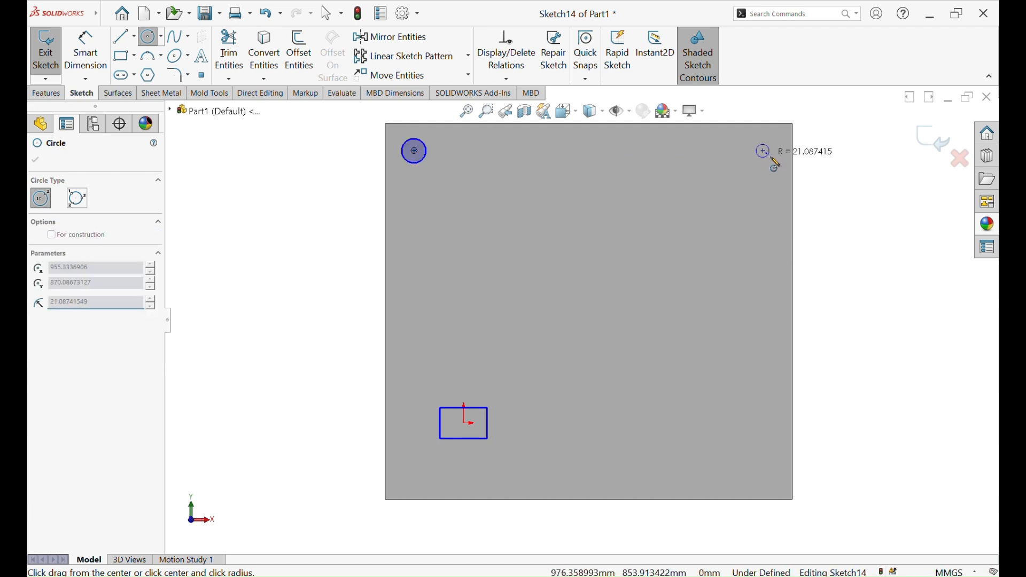
{"action": "left_click", "coordinate": [773, 161]}
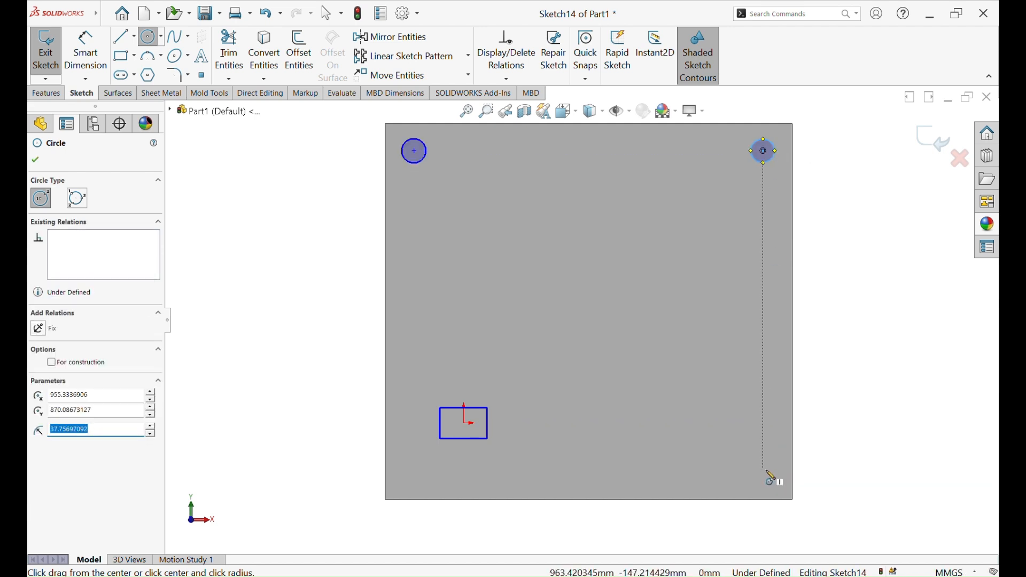
{"action": "left_click", "coordinate": [772, 481]}
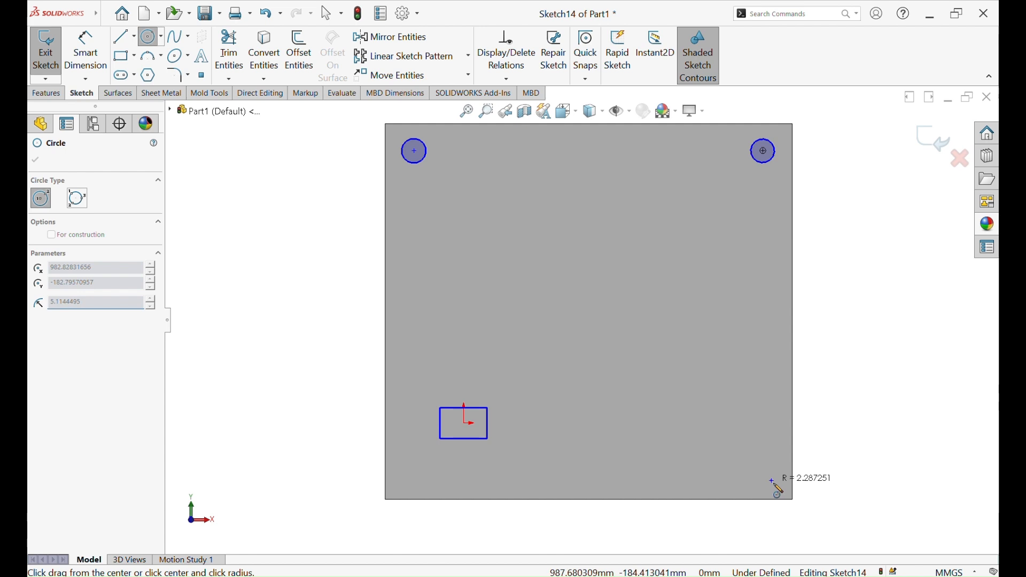
{"action": "left_click", "coordinate": [779, 491]}
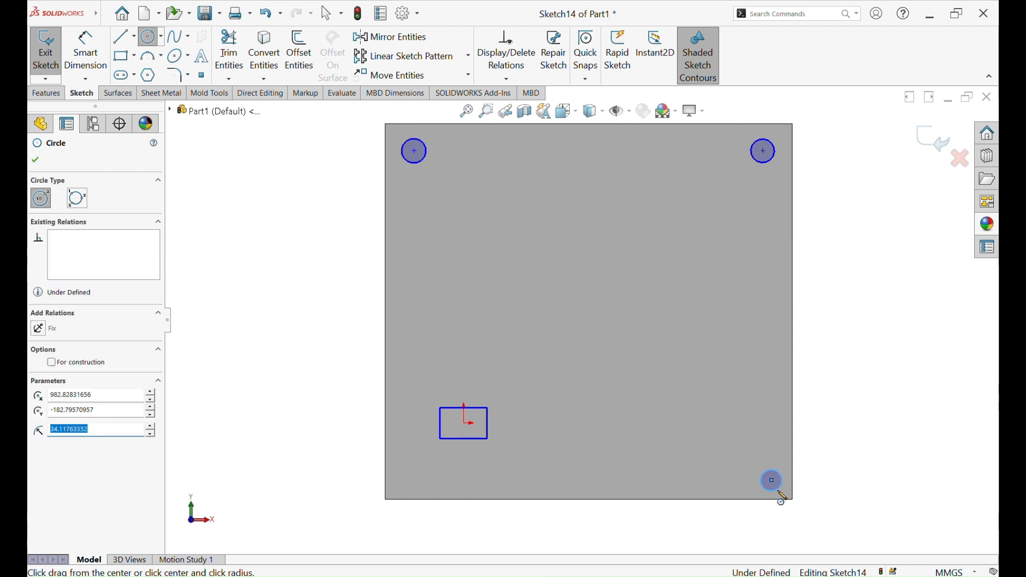
{"action": "left_click", "coordinate": [403, 478]}
{"action": "left_click", "coordinate": [413, 492]}
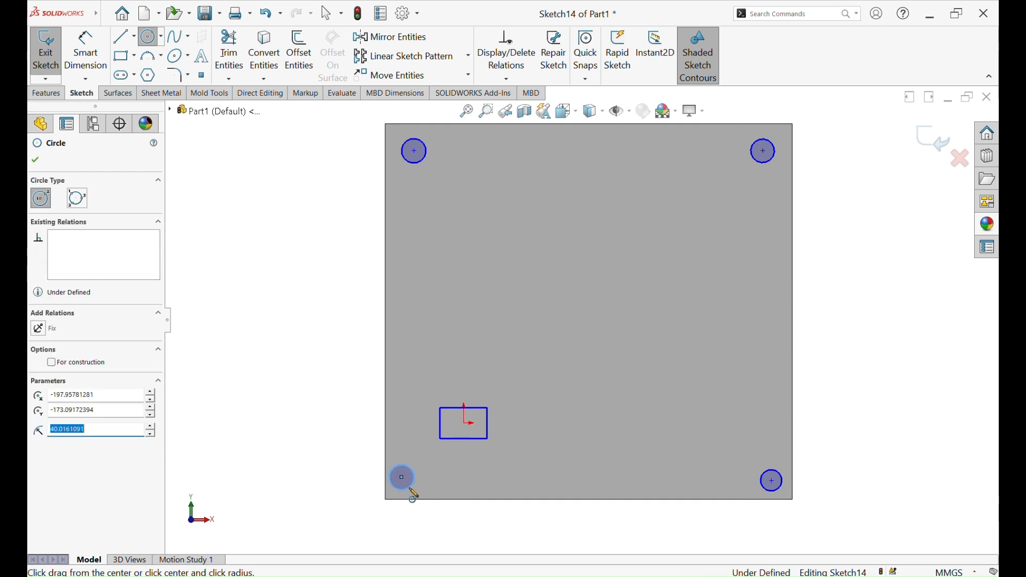
Dimension the two upper corner circles and set each diameter to 75 mm
{"action": "left_click", "coordinate": [85, 51]}
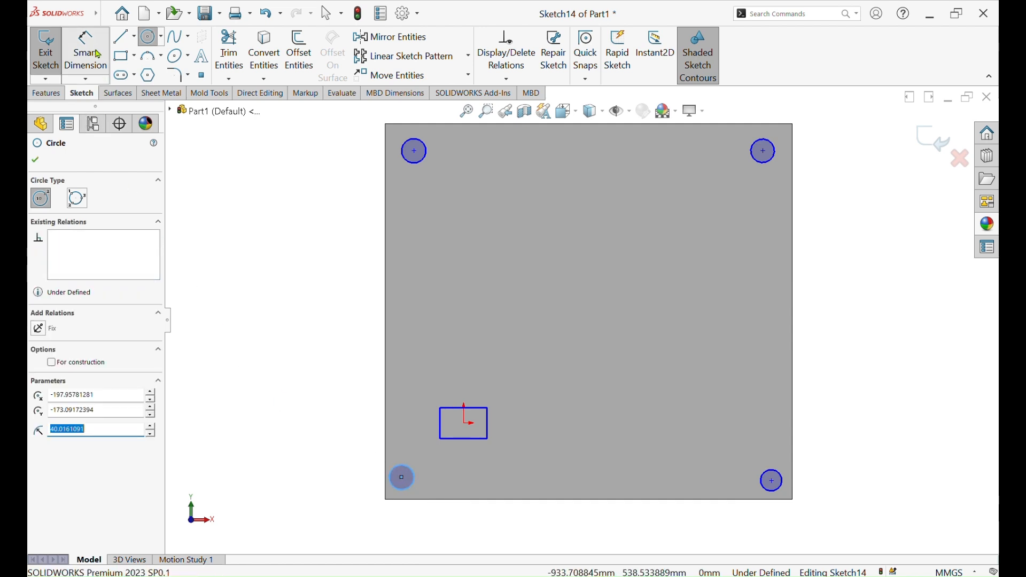
{"action": "left_click", "coordinate": [414, 164]}
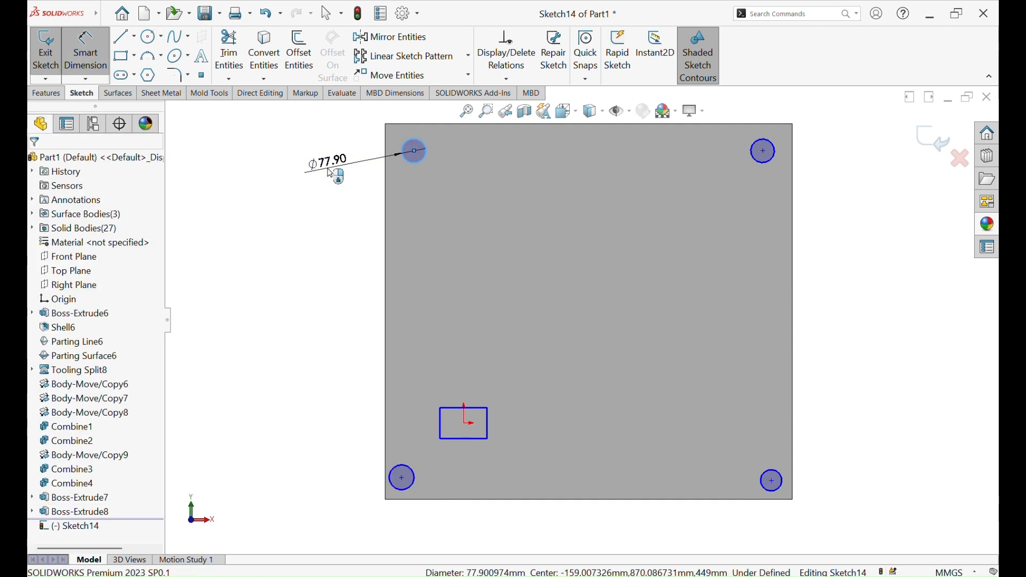
{"action": "left_click", "coordinate": [337, 177]}
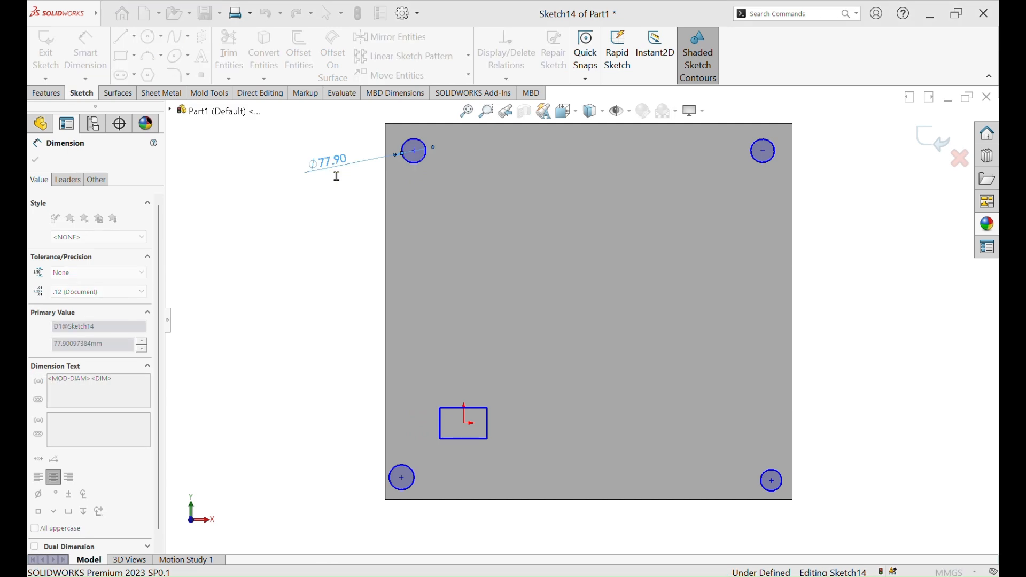
{"action": "type", "text": "75"}
{"action": "left_click", "coordinate": [331, 173]}
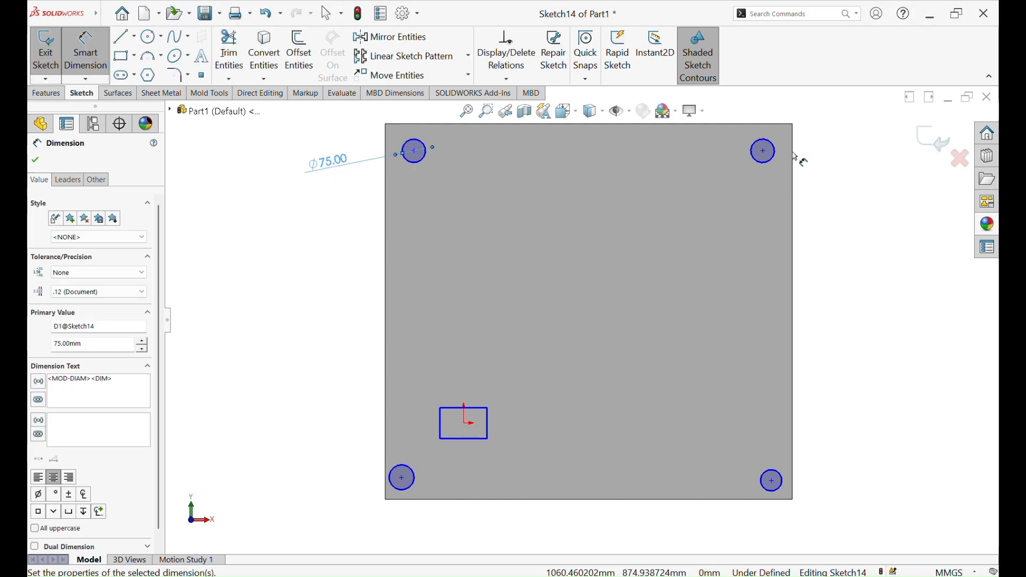
{"action": "left_click", "coordinate": [771, 165]}
{"action": "left_click", "coordinate": [812, 168]}
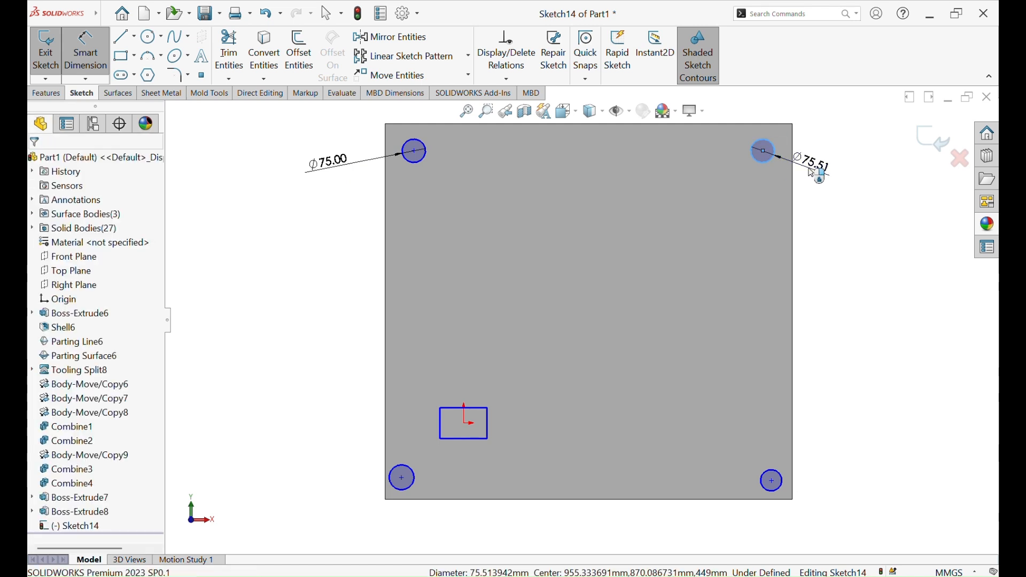
{"action": "type", "text": "75.00mm"}
{"action": "key", "text": "Return"}
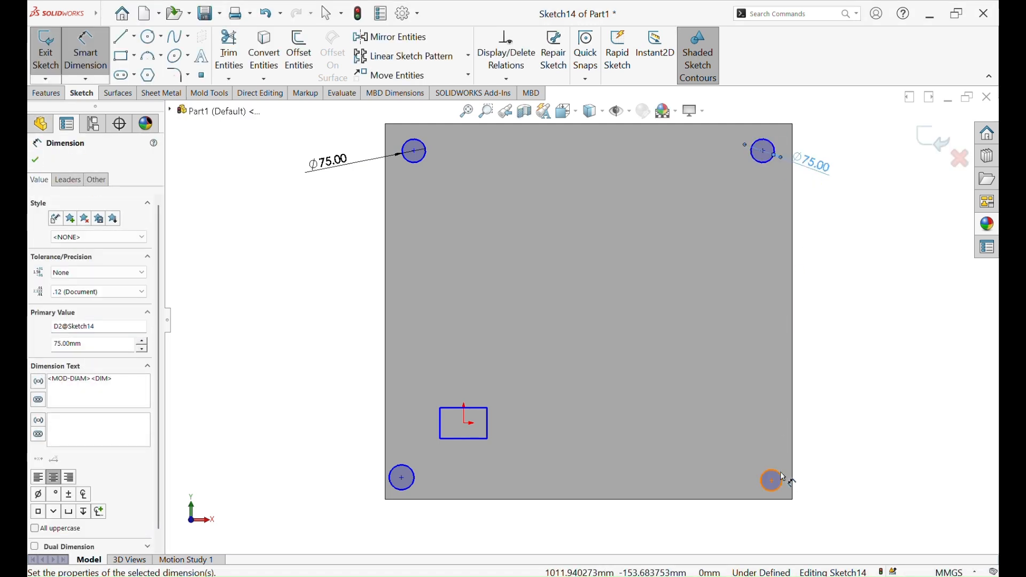
Dimension the two lower corner circles at 75 mm diameter each and finish the sketch
{"action": "left_click", "coordinate": [771, 483]}
{"action": "left_click", "coordinate": [838, 469]}
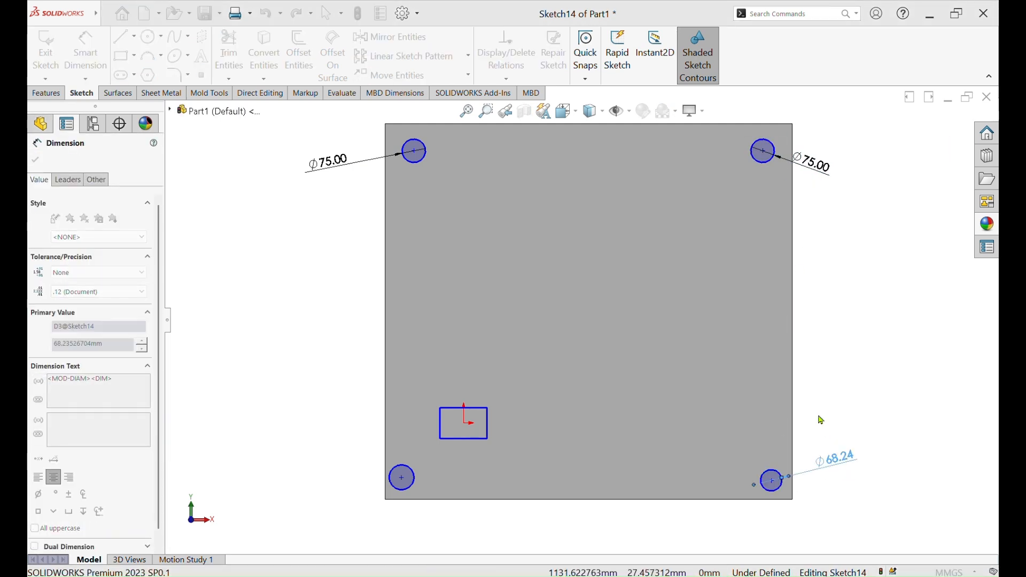
{"action": "type", "text": "75"}
{"action": "key", "text": "Return"}
{"action": "left_click", "coordinate": [414, 480]}
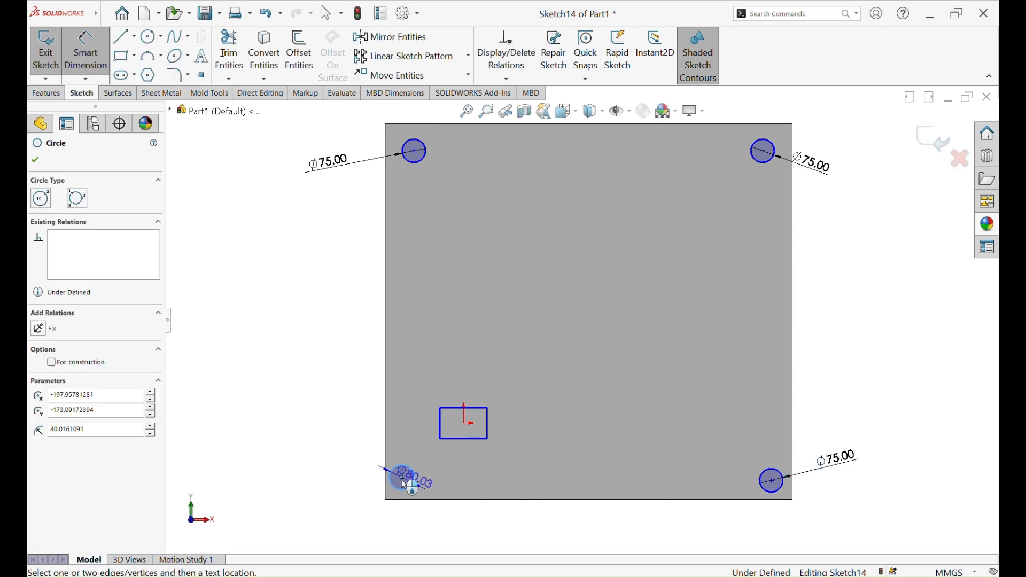
{"action": "left_click", "coordinate": [359, 453]}
{"action": "type", "text": "75"}
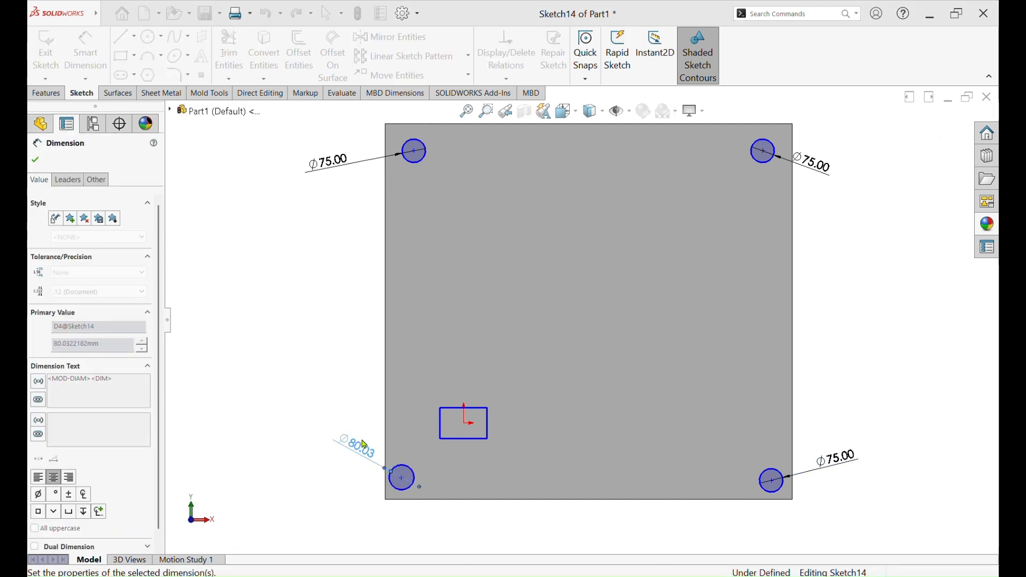
{"action": "key", "text": "Return"}
{"action": "left_click", "coordinate": [35, 158]}
{"action": "left_click", "coordinate": [932, 140]}
Extrude the four corner circles 760 mm in the reversed direction as guide pillars reaching the opposite backing plate, with Merge result enabled
{"action": "middle_click_drag", "start_coordinate": [806, 389], "coordinate": [717, 386]}
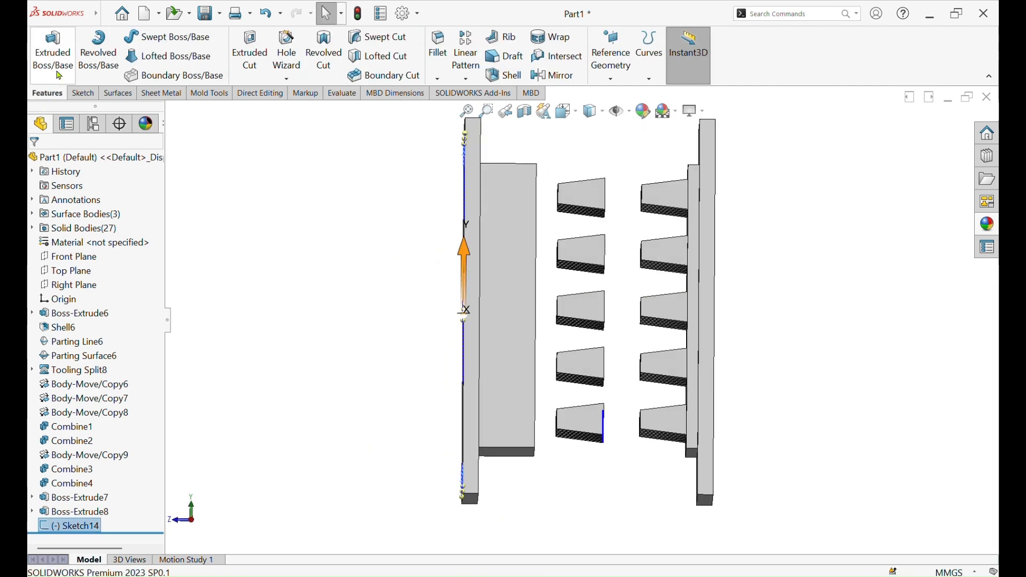
{"action": "left_click", "coordinate": [52, 52]}
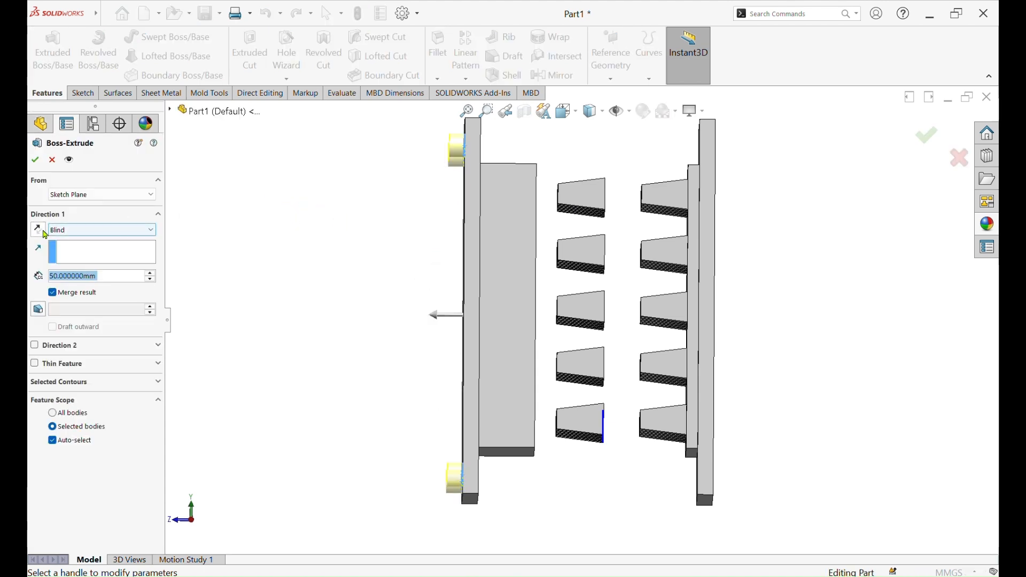
{"action": "left_click", "coordinate": [40, 230]}
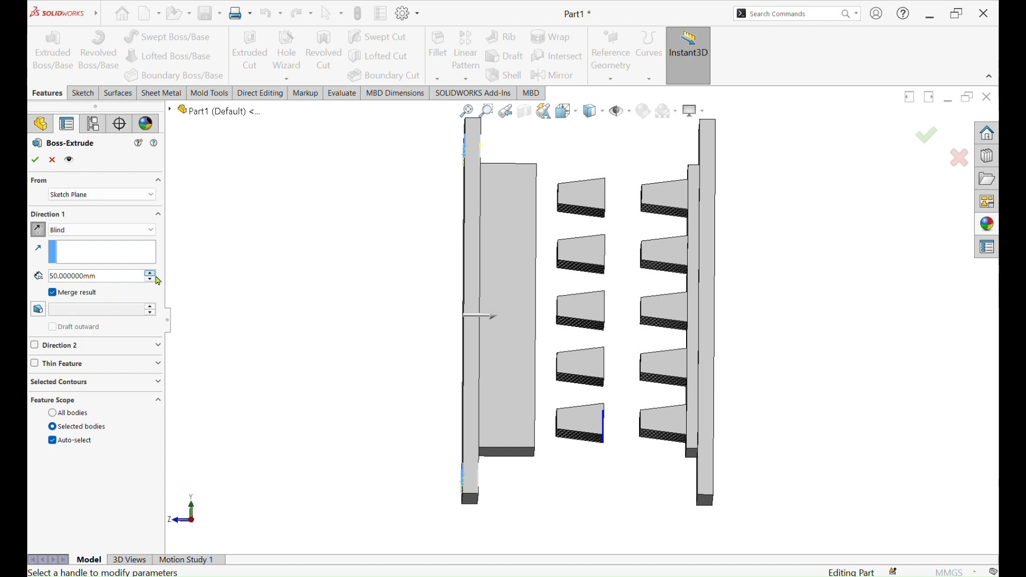
{"action": "left_click", "coordinate": [150, 276]}
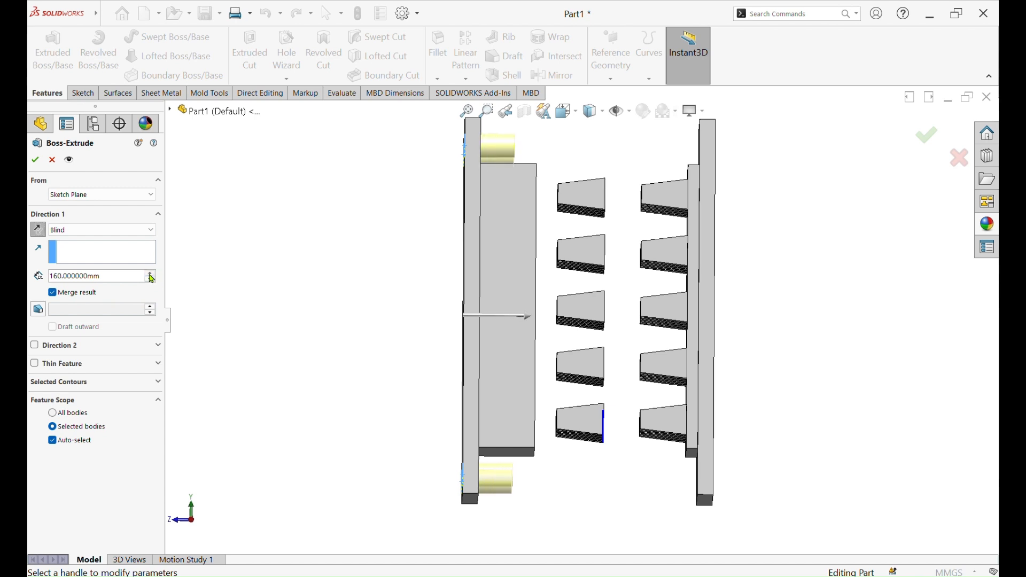
{"action": "left_click_drag", "start_coordinate": [151, 278], "coordinate": [149, 276]}
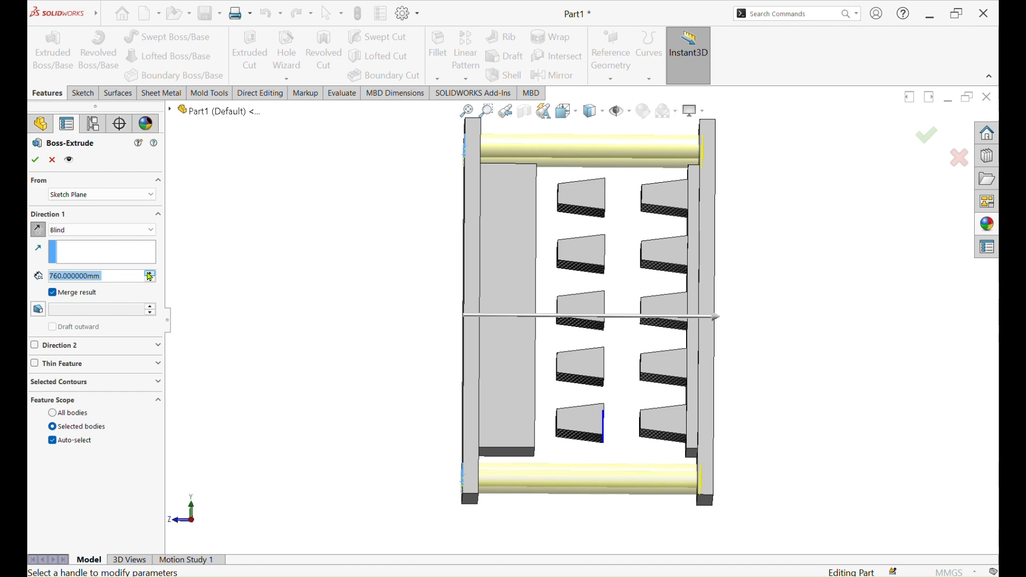
{"action": "left_click", "coordinate": [38, 164]}
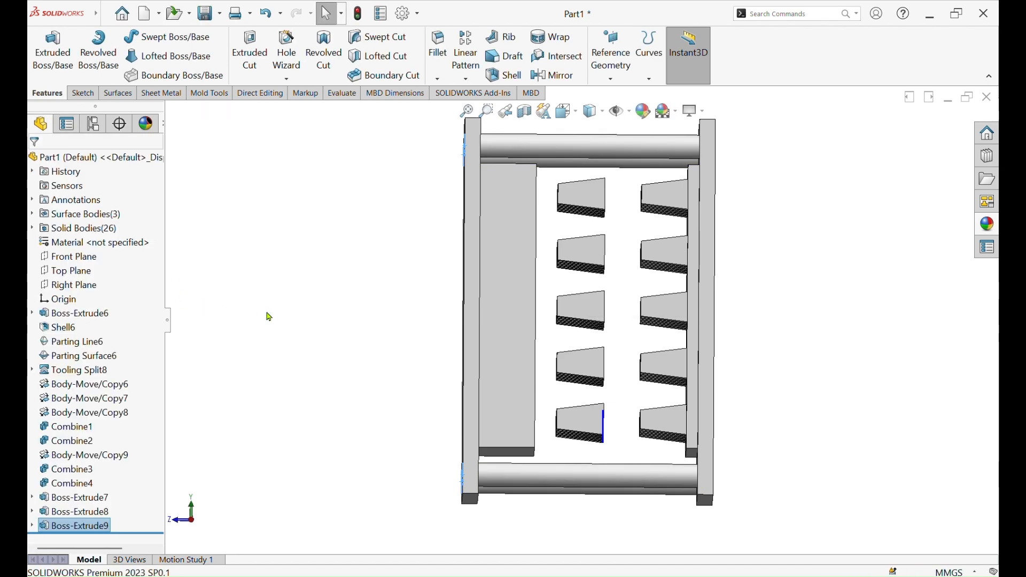
{"action": "middle_click_drag", "start_coordinate": [327, 337], "coordinate": [447, 96]}
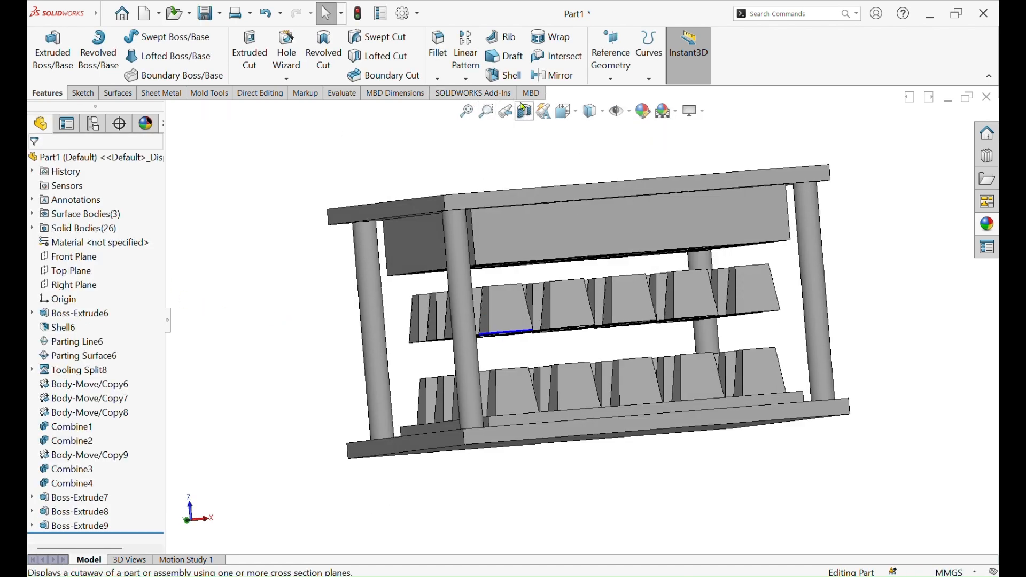
{"action": "middle_click_drag", "start_coordinate": [543, 158], "coordinate": [604, 128]}
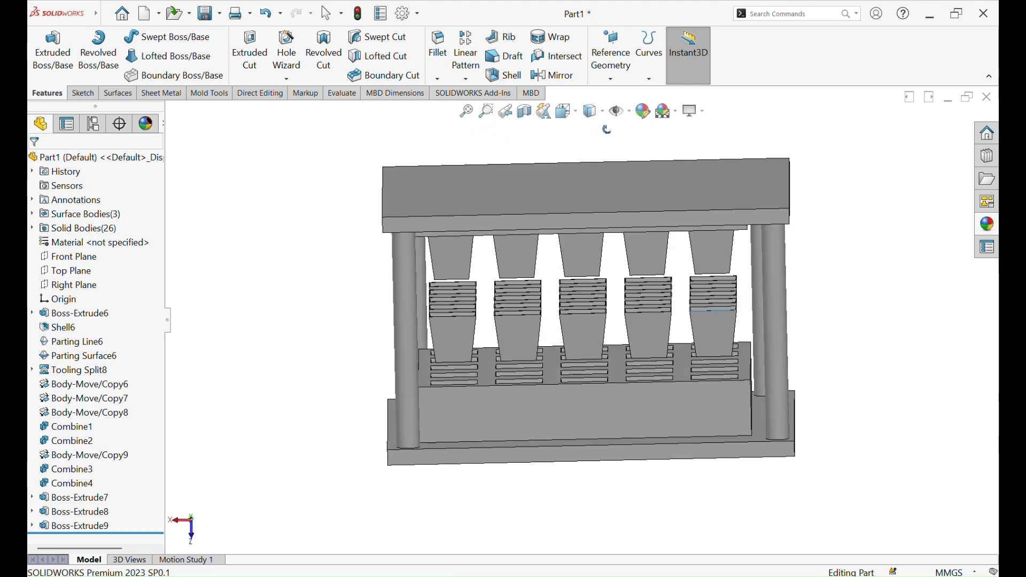
{"action": "scroll", "coordinate": [606, 223], "scroll_direction": "down", "scroll_amount": 2}
{"action": "middle_click_drag", "start_coordinate": [606, 246], "coordinate": [643, 307]}
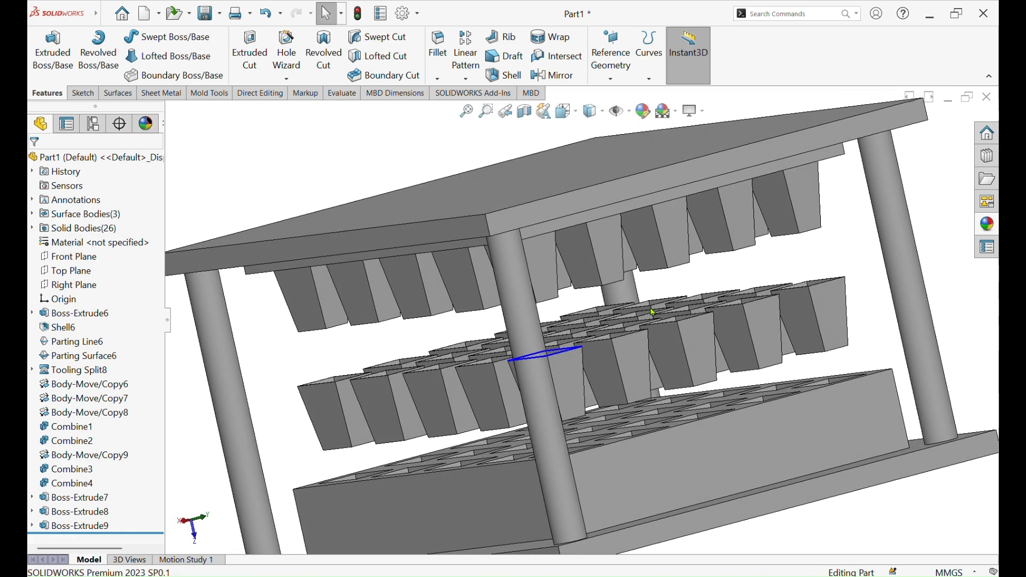